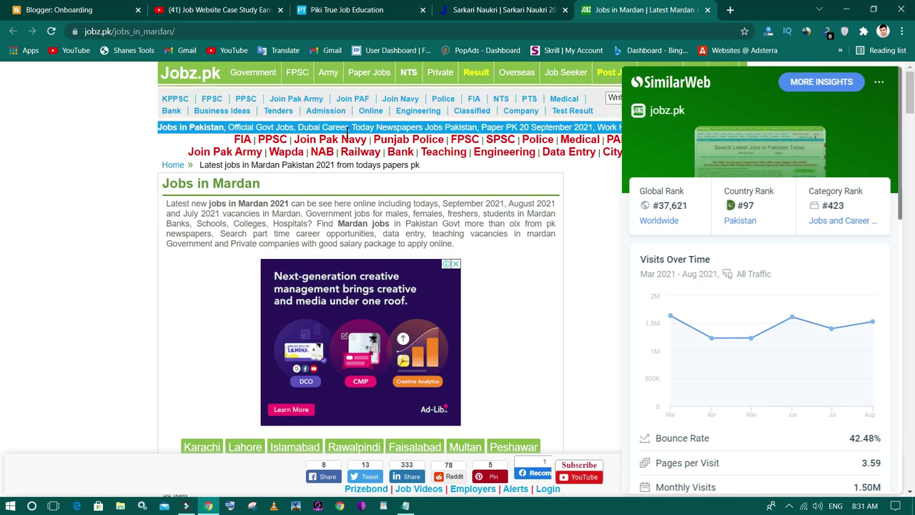
- Examine the SimilarWeb traffic figures for jobz.pk, including the monthly visits chart, and look through the page's Mardan job listings
scroll(775, 328, down, 1)
scroll(775, 330, down, 2)
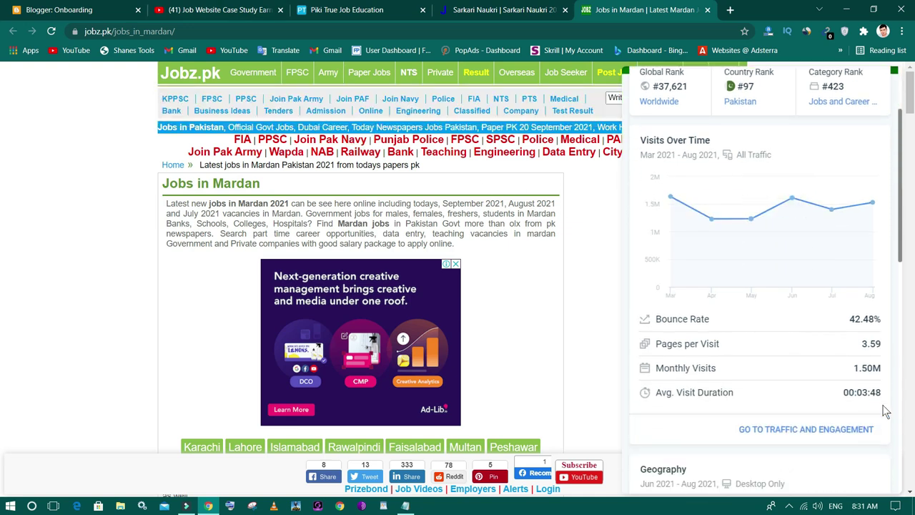
scroll(557, 371, down, 3)
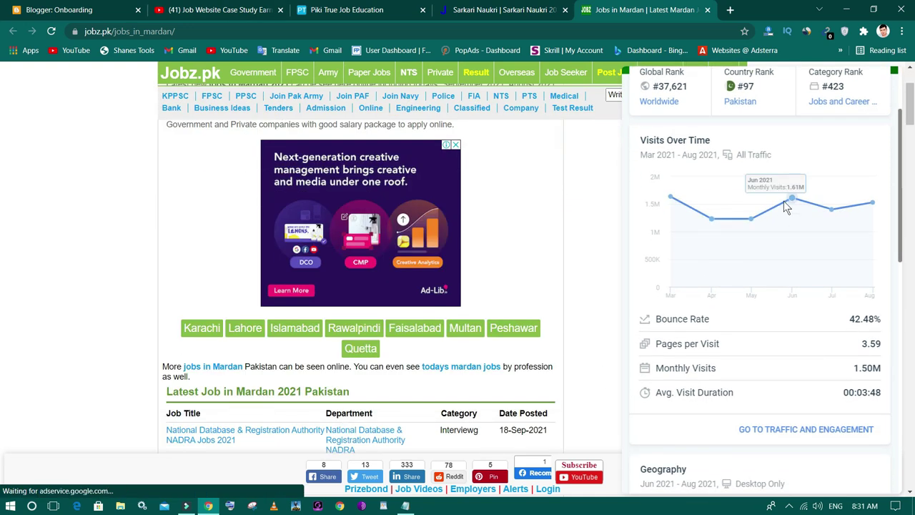
mouse_move(871, 210)
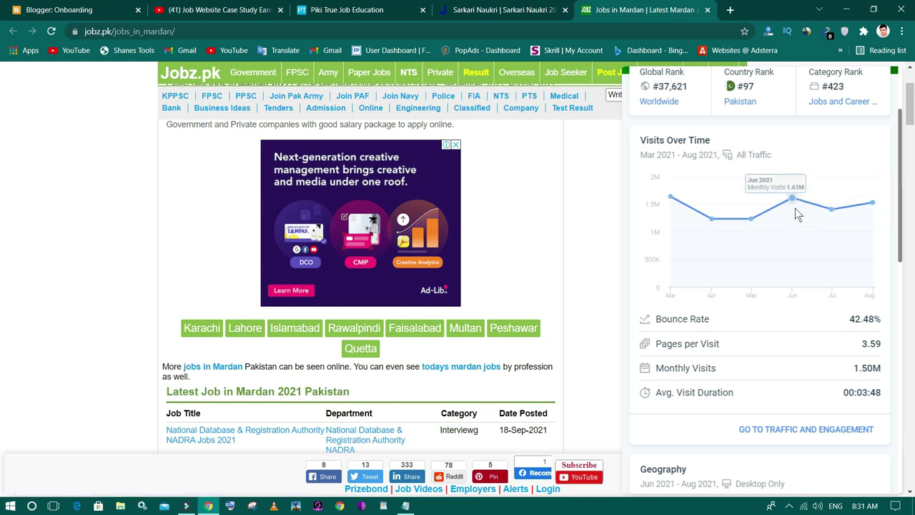
click(566, 274)
scroll(564, 280, up, 3)
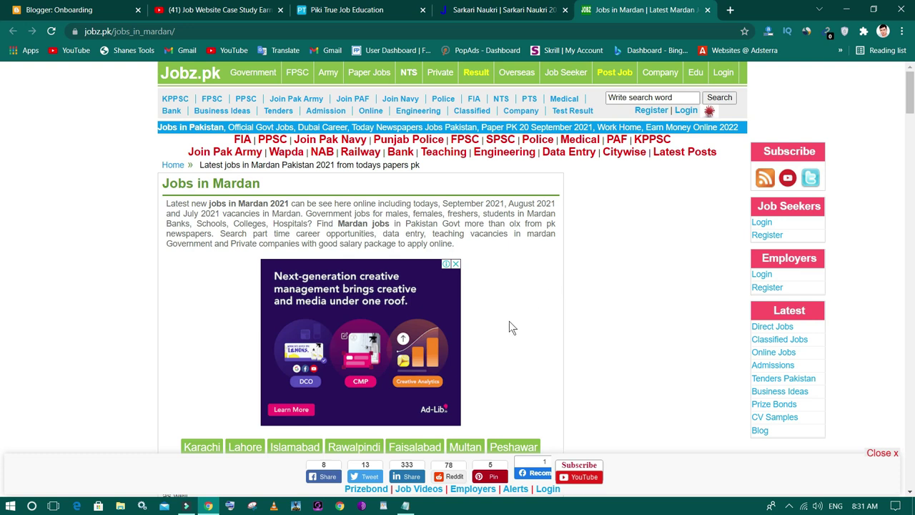
scroll(531, 304, down, 4)
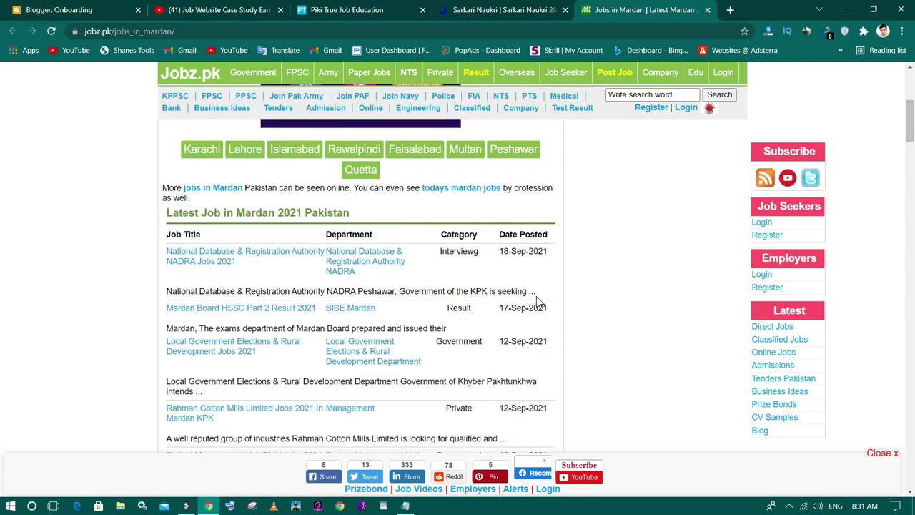
scroll(532, 305, up, 4)
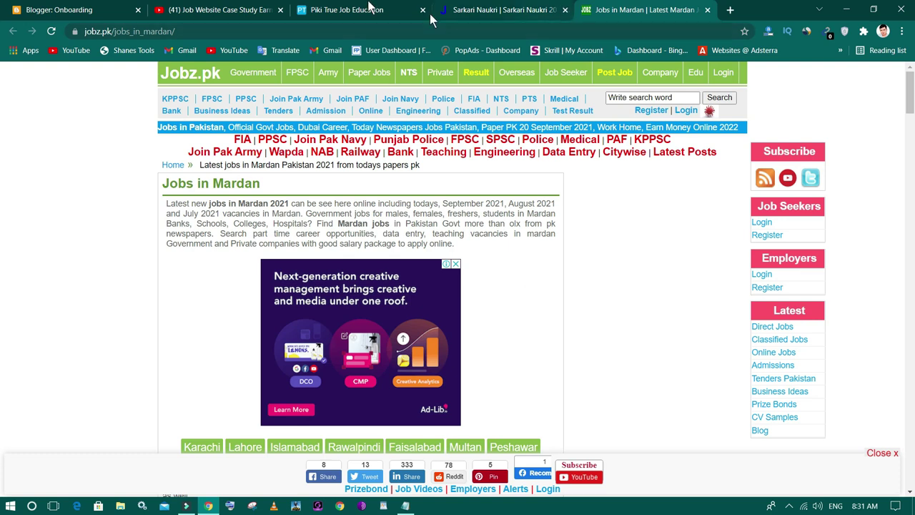
- Close the Sarkari Naukri and Jobz.pk pages and return to the Blogger onboarding page
click(566, 11)
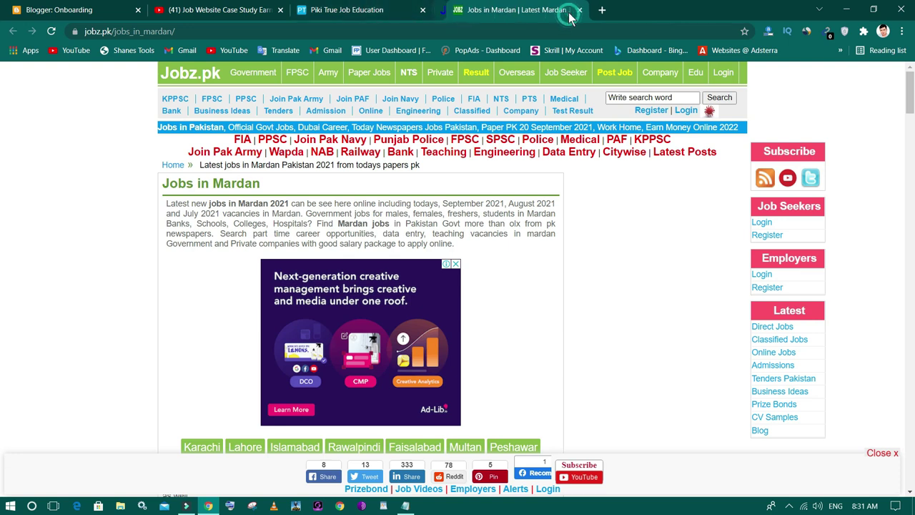
click(566, 12)
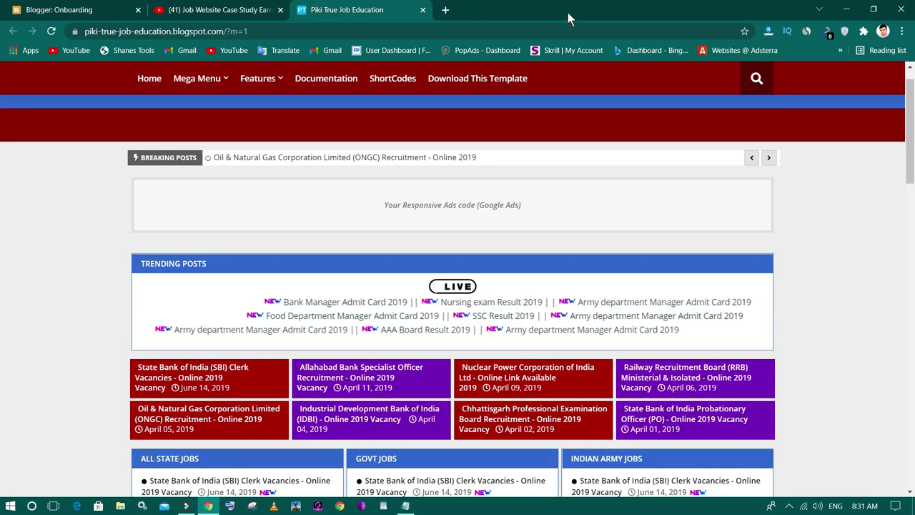
click(115, 10)
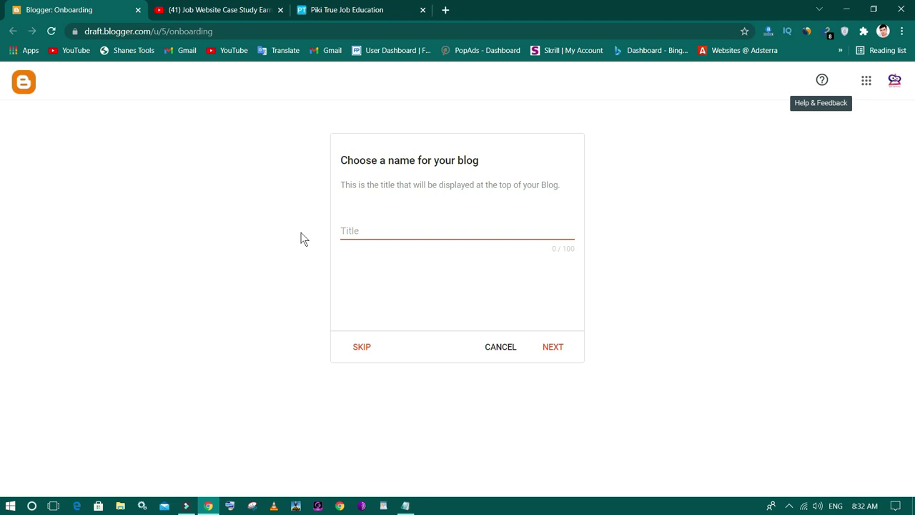
- Title the new blog sarkarijobs and continue to the choice of its web address
drag(341, 161, 488, 156)
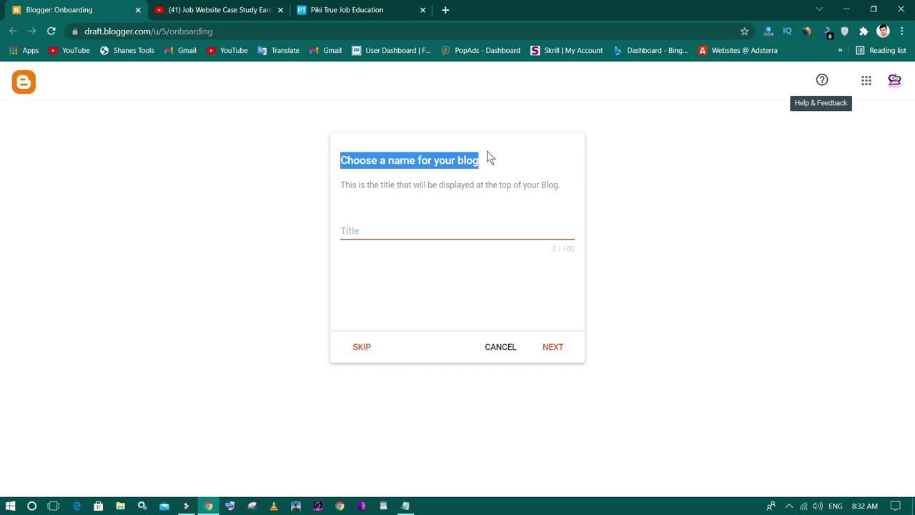
click(387, 235)
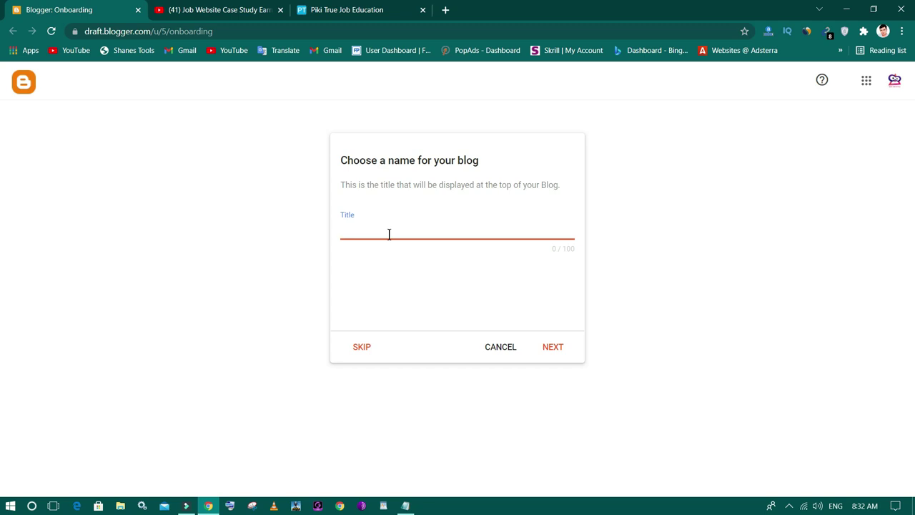
text(sarkari)
text(jobs)
click(539, 347)
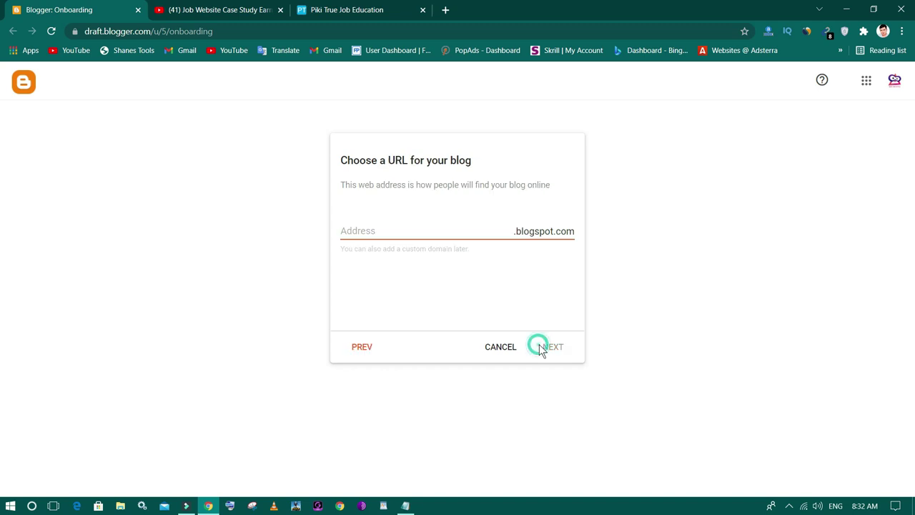
- Set the blog's address to sarkarijobsss23.blogspot.com and continue to the display name
click(466, 231)
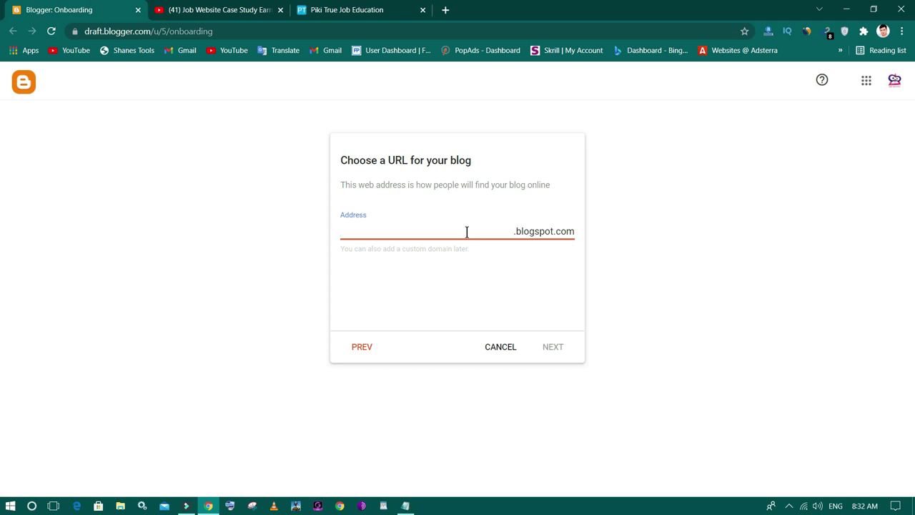
text(sarkarijobs)
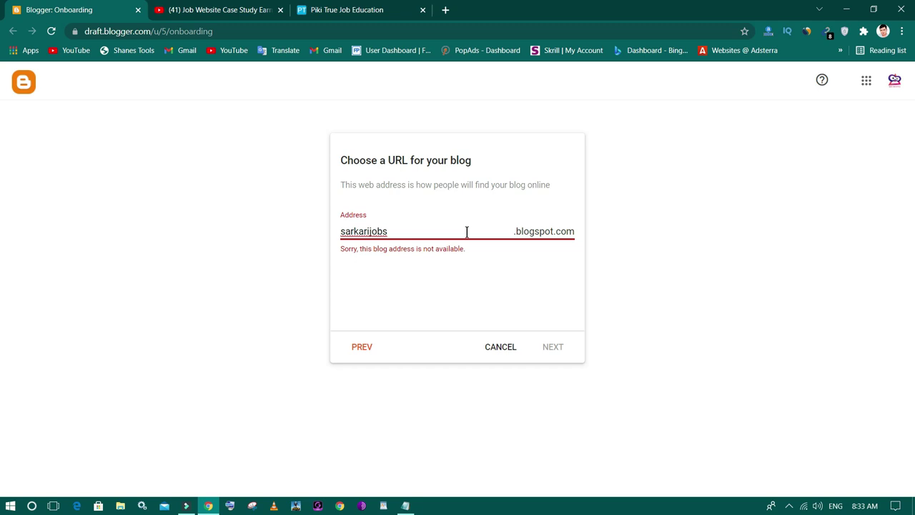
text(ss)
text(23)
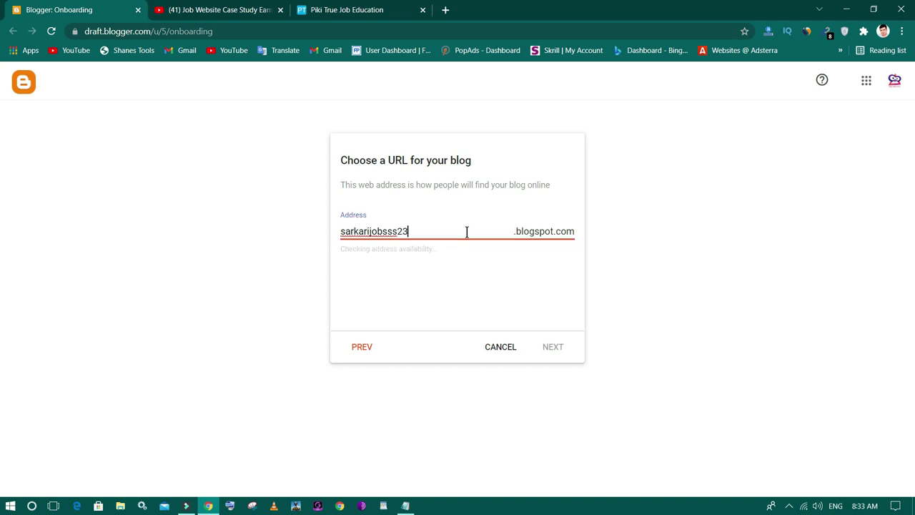
click(377, 278)
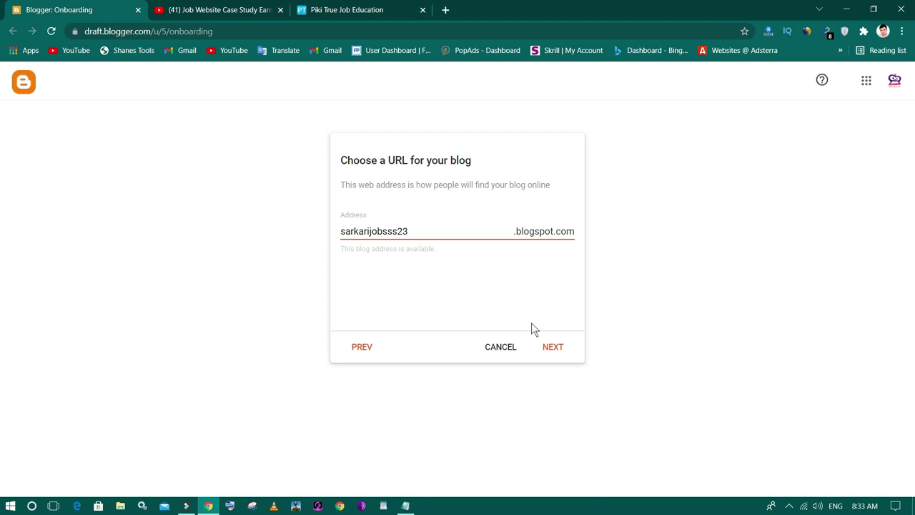
click(555, 356)
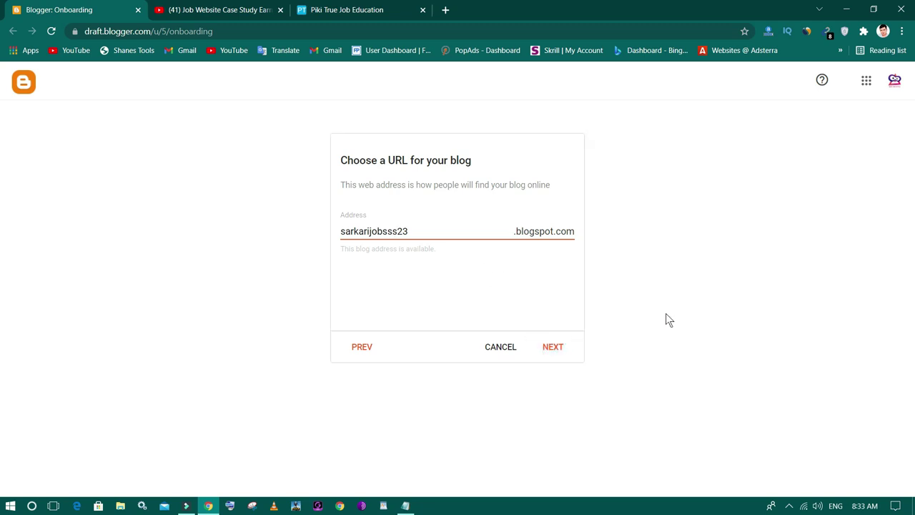
- Enter the author's display name and finish creating the blog
click(446, 227)
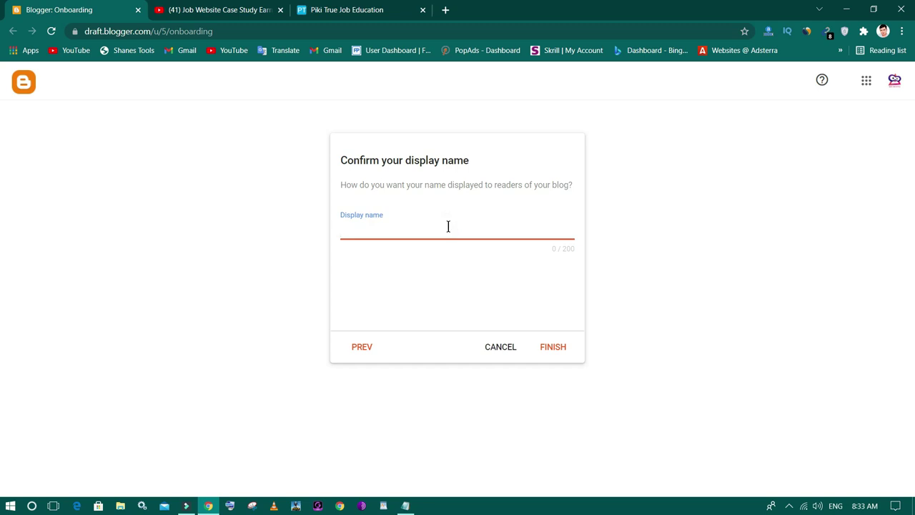
text(MrNaveedShahyt)
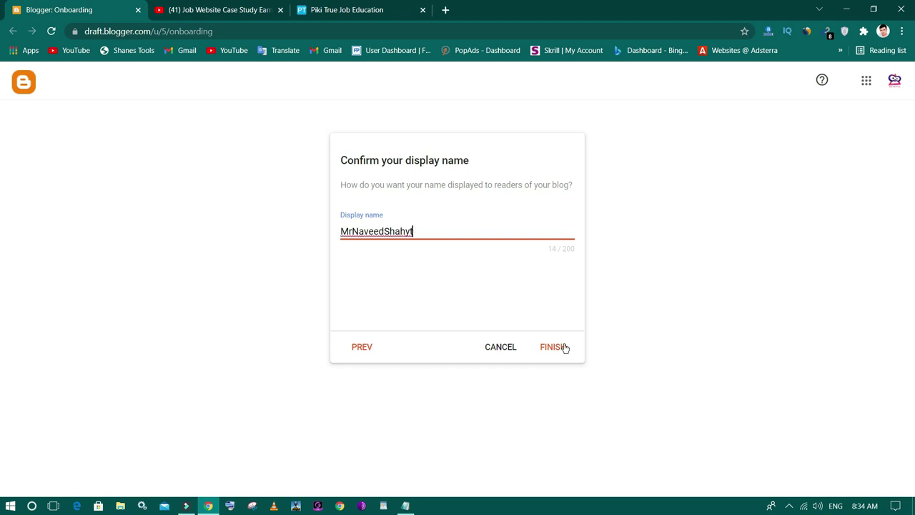
click(329, 9)
click(62, 9)
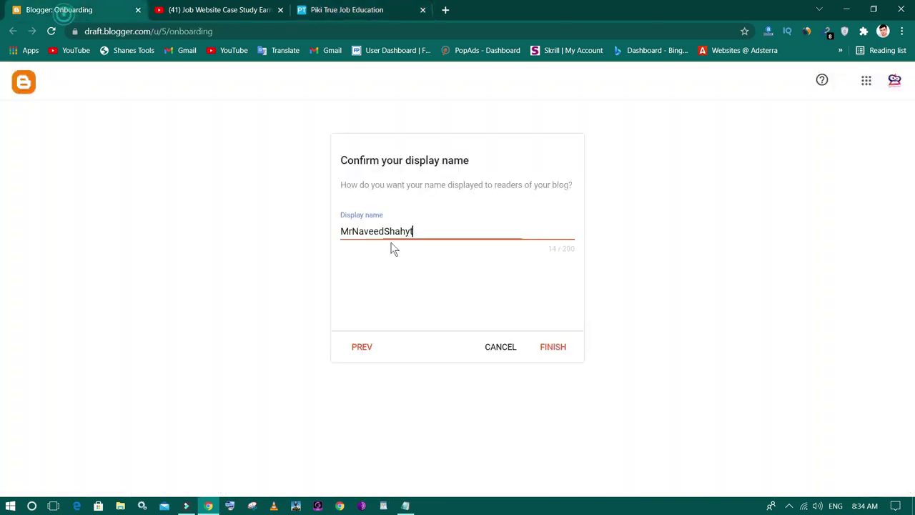
click(558, 348)
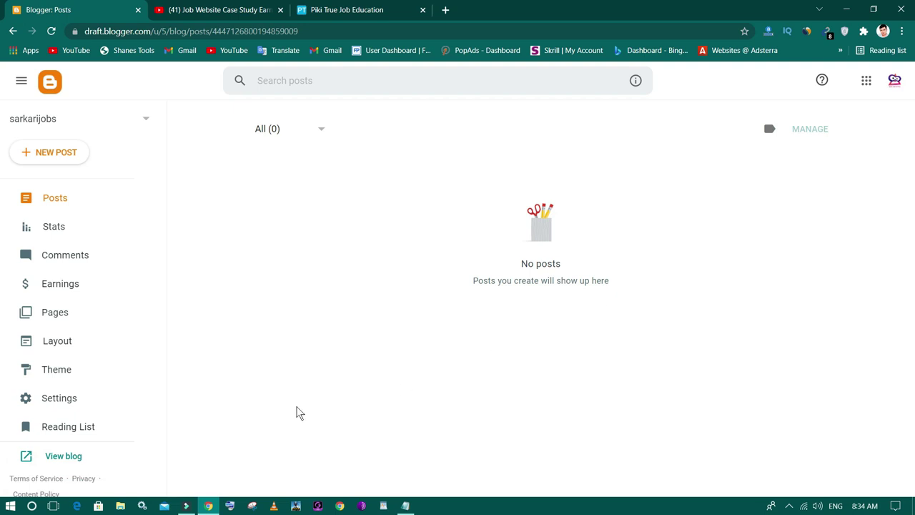
- Open the blog's description for editing in the Blogger settings
click(72, 402)
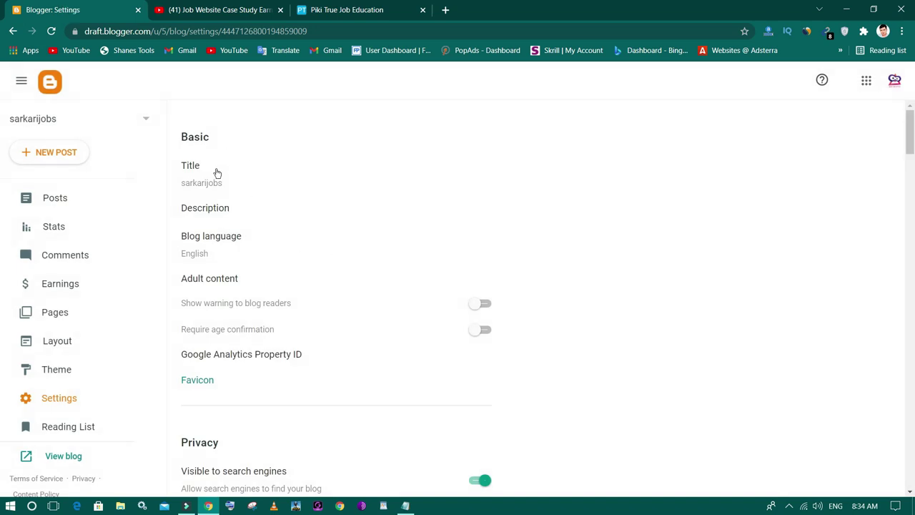
click(212, 208)
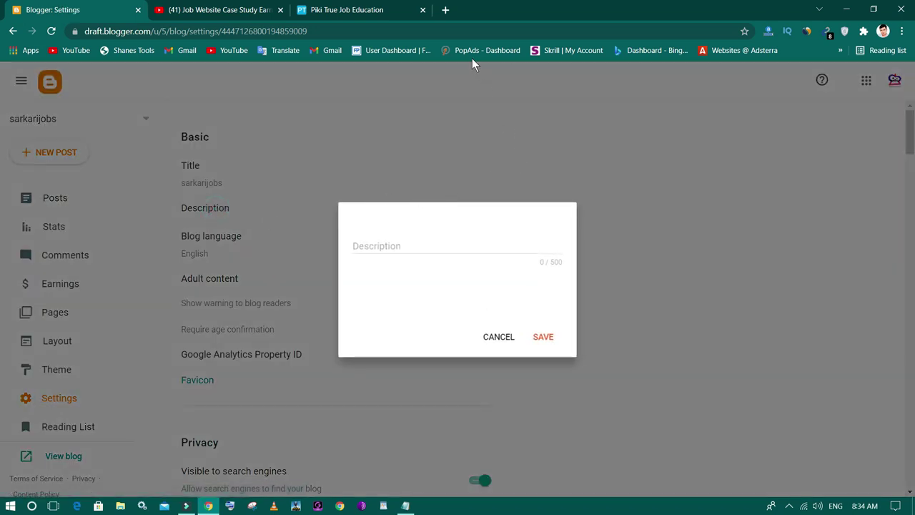
- Search Google for kingbloggers to examine how a blog description appears in the results, and close the search page
click(445, 10)
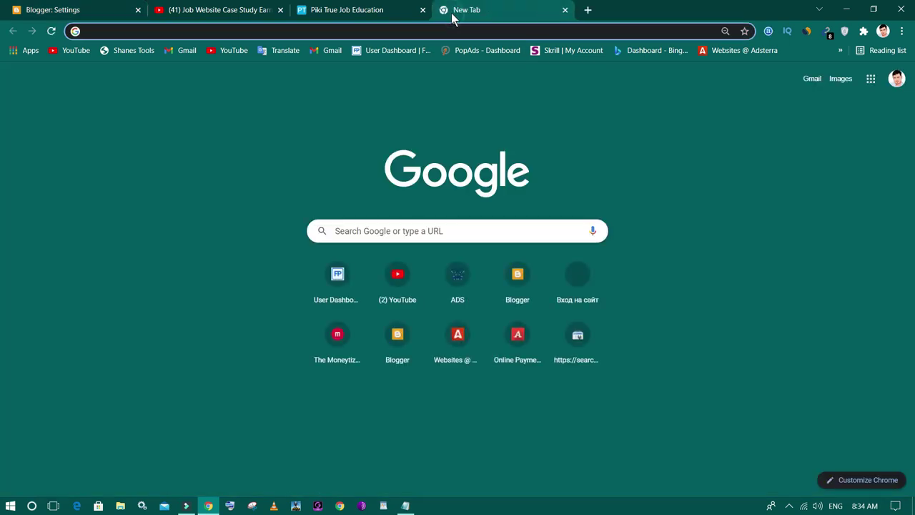
text(kingbloggers.com)
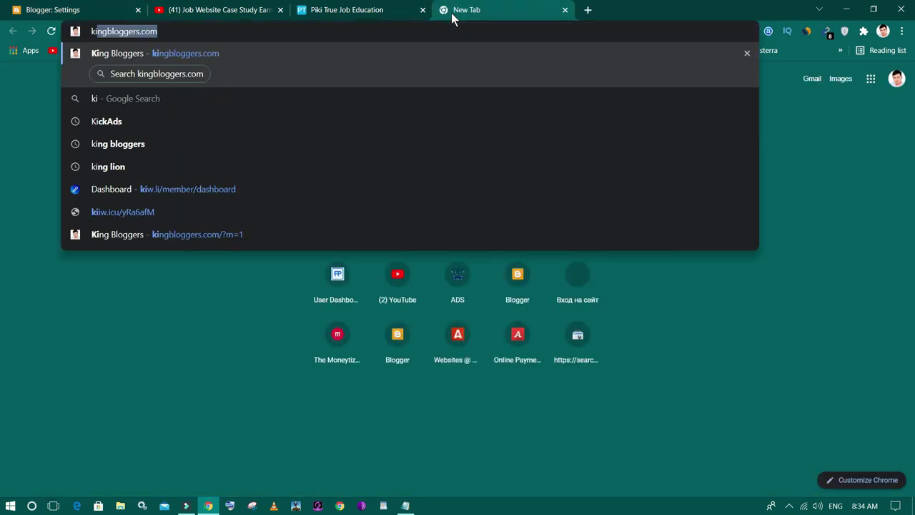
click(241, 142)
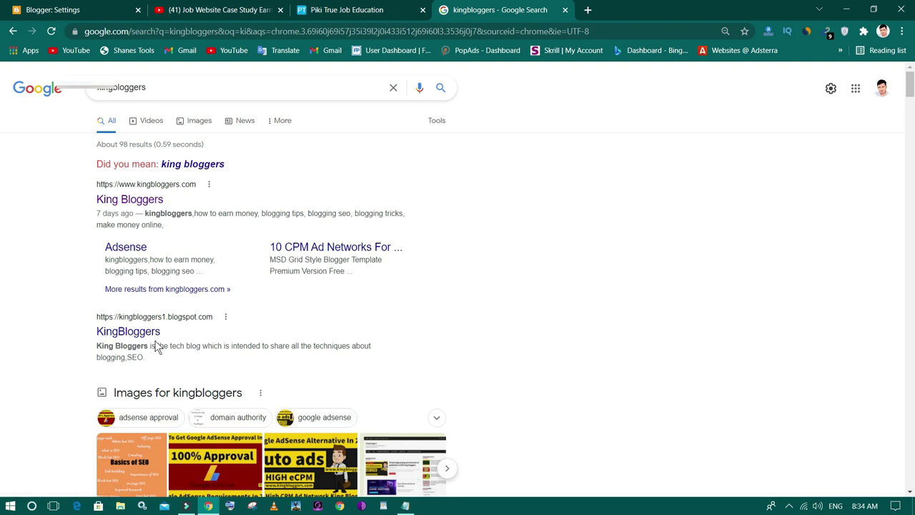
triple_click(100, 213)
click(81, 7)
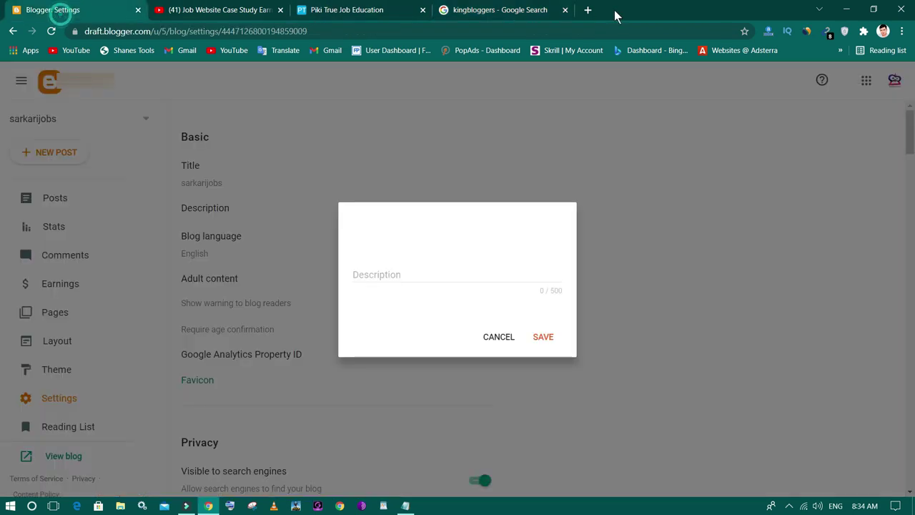
click(564, 9)
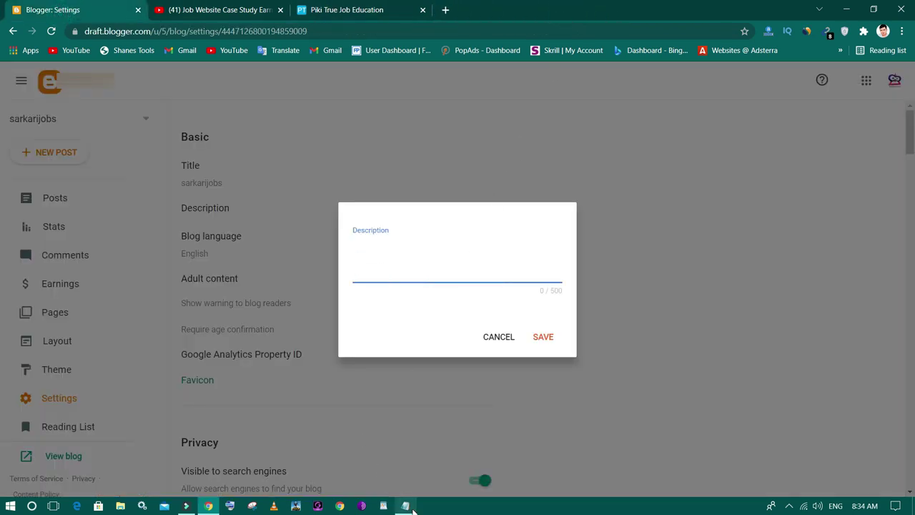
- Switch to Notepad and copy the sentence from "provides free job alert service" through "latest government jobs"
click(405, 505)
double_click(281, 81)
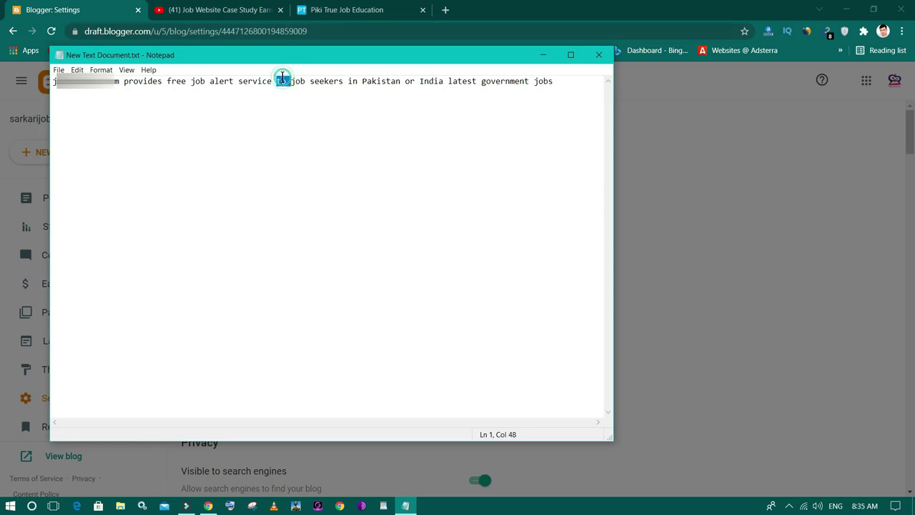
right_click(283, 79)
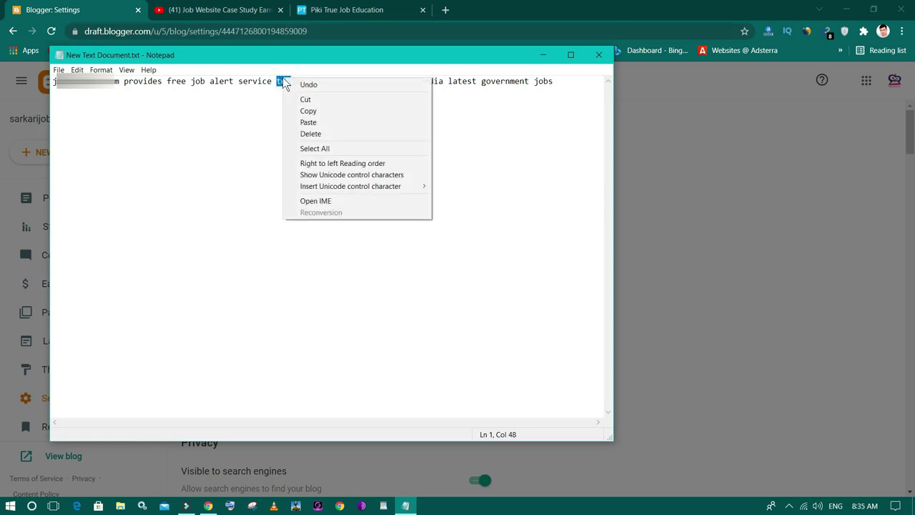
click(123, 82)
drag(123, 82, 554, 81)
right_click(537, 81)
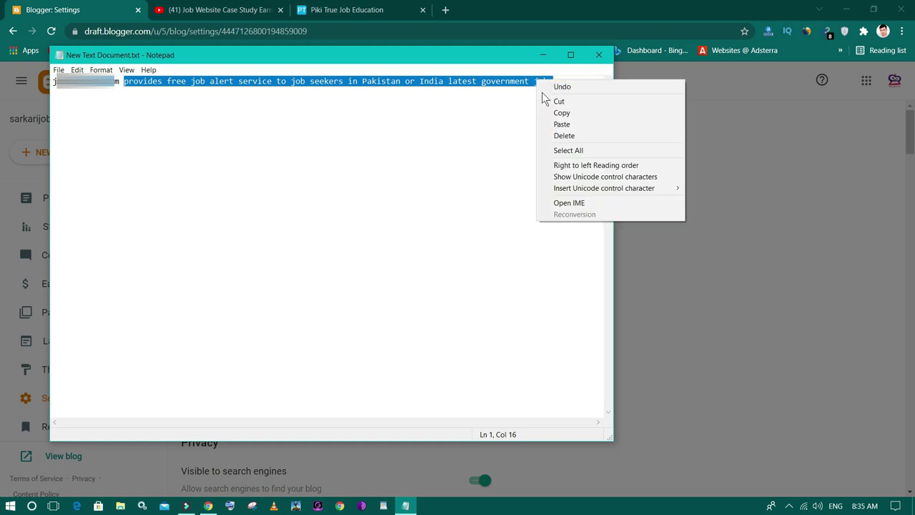
click(561, 112)
click(543, 55)
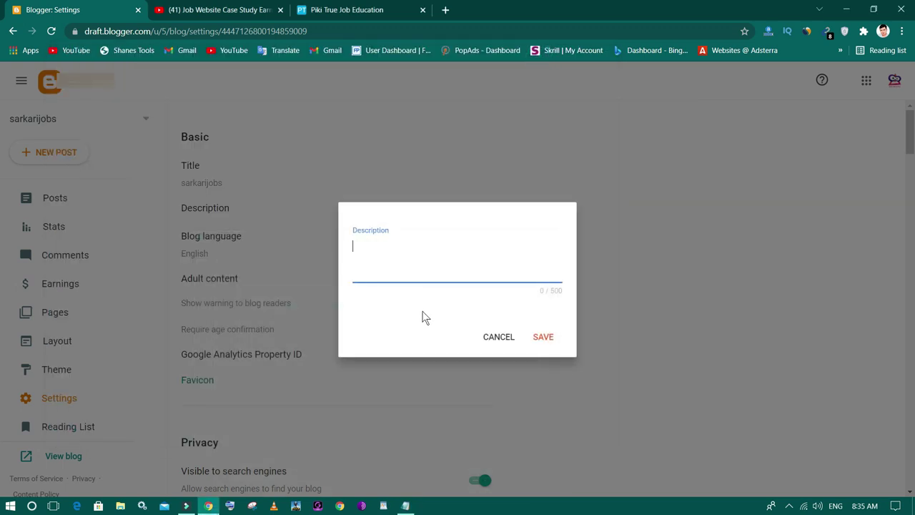
- Paste the copied job alert sentence as the blog's description and save the setting
right_click(420, 270)
click(453, 338)
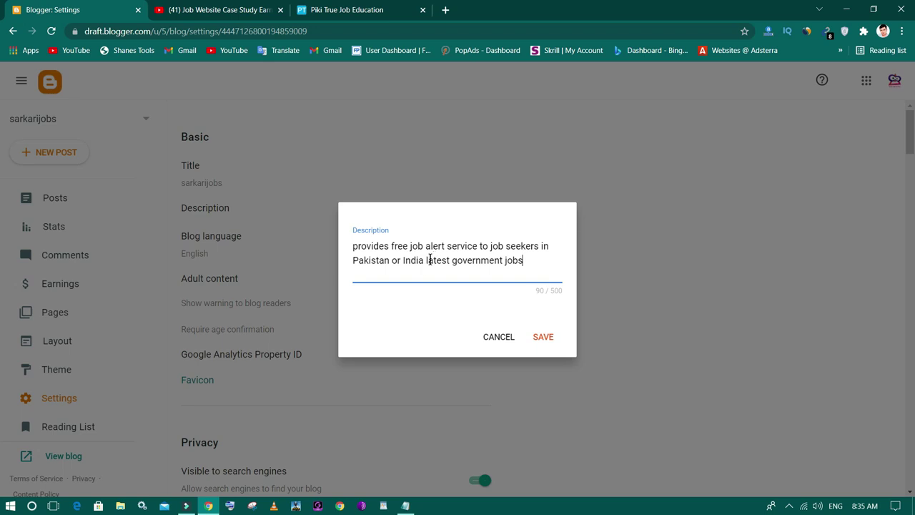
click(537, 336)
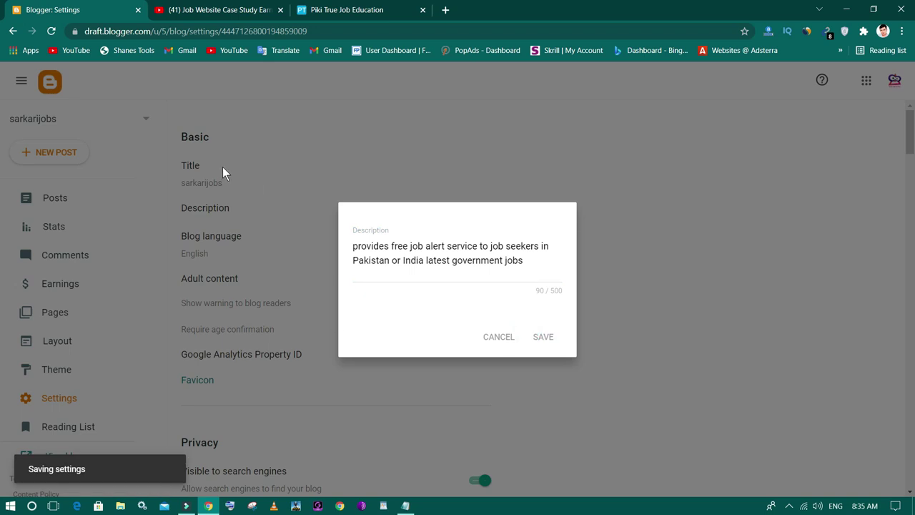
scroll(272, 257, down, 3)
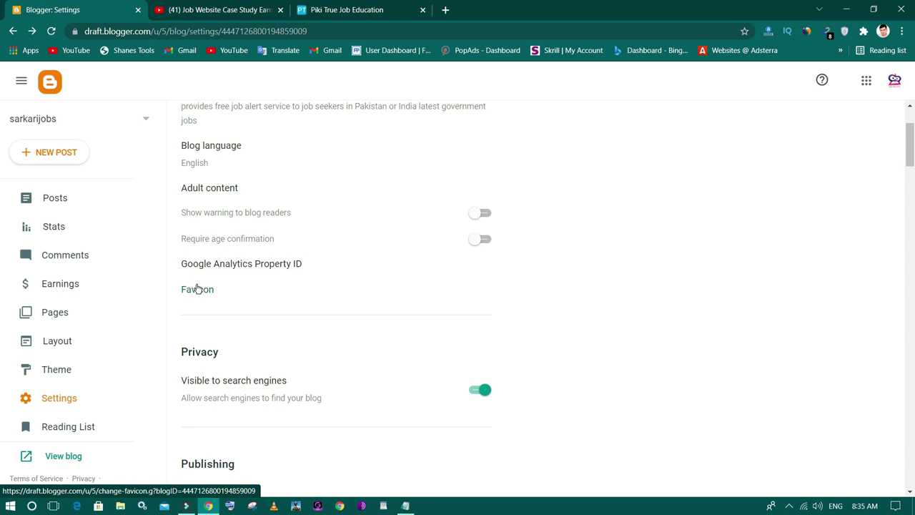
- Enable the search description under Meta tags in the blog settings
scroll(279, 279, down, 4)
scroll(286, 279, down, 3)
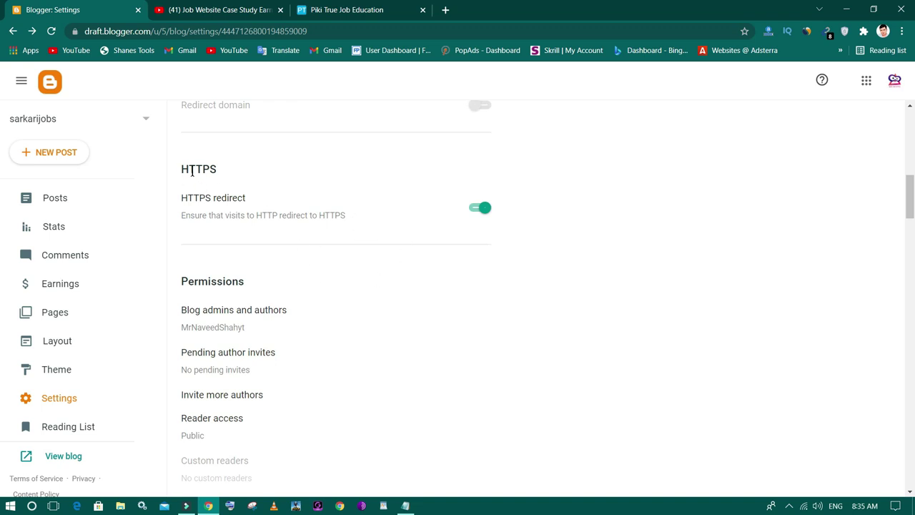
scroll(271, 196, down, 3)
scroll(283, 203, down, 5)
scroll(329, 218, down, 5)
scroll(331, 236, down, 9)
scroll(318, 247, down, 2)
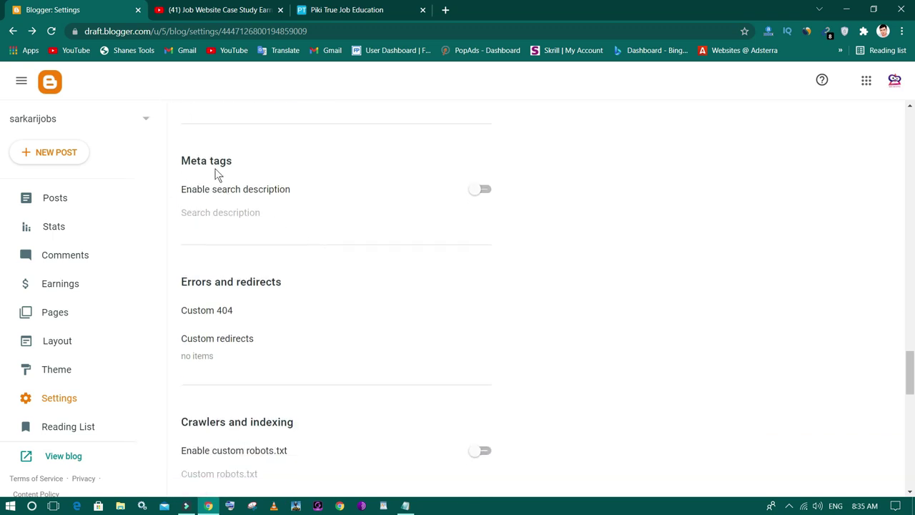
click(484, 189)
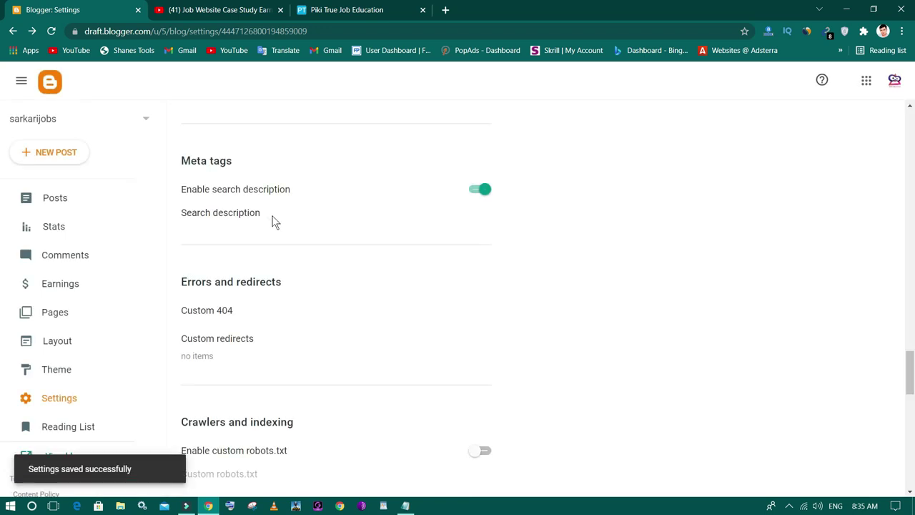
- Set the blog's search description to "jobs,jobs in pakistan," and save it
click(275, 219)
click(375, 271)
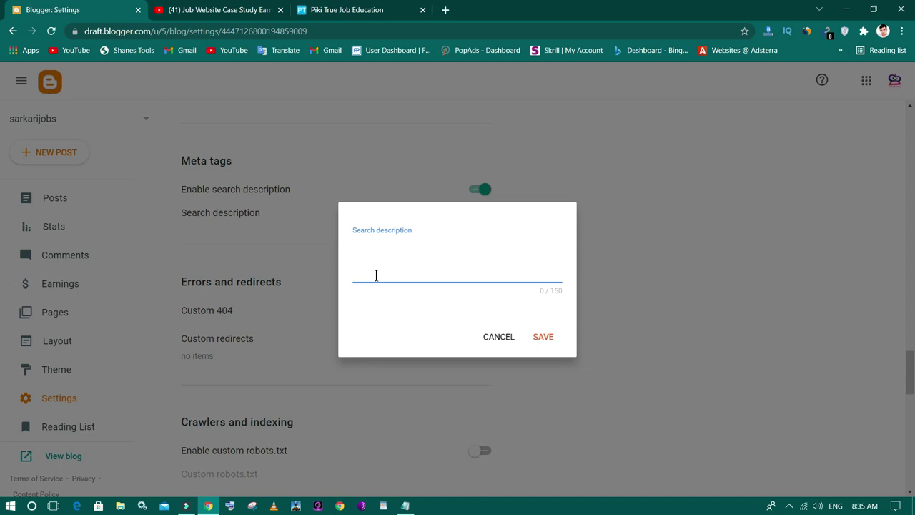
text(jobs,jobs in pakista)
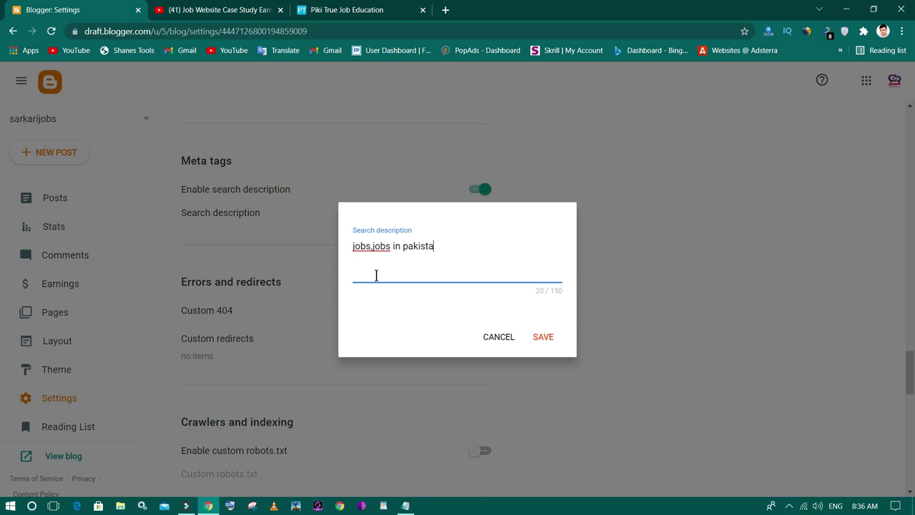
text(n)
click(549, 336)
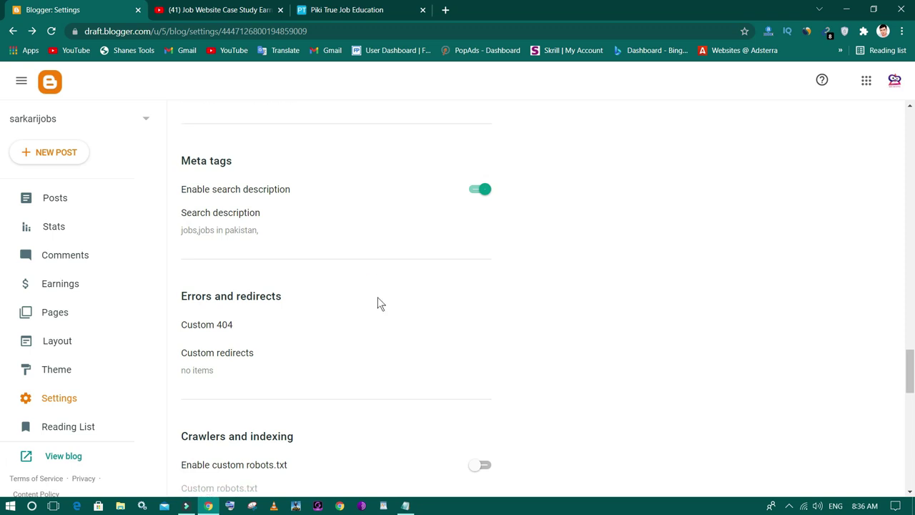
- Enable custom robots.txt and custom robots header tags under Crawlers and indexing
scroll(379, 302, down, 3)
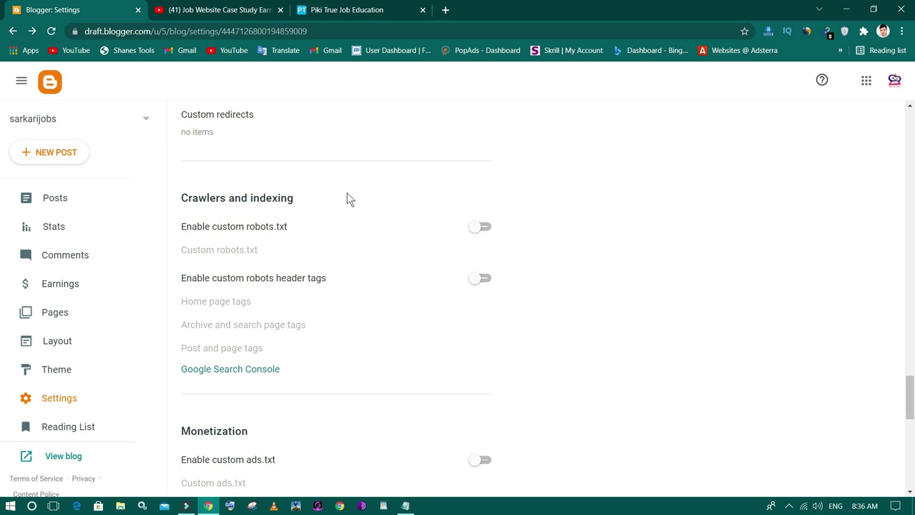
click(488, 229)
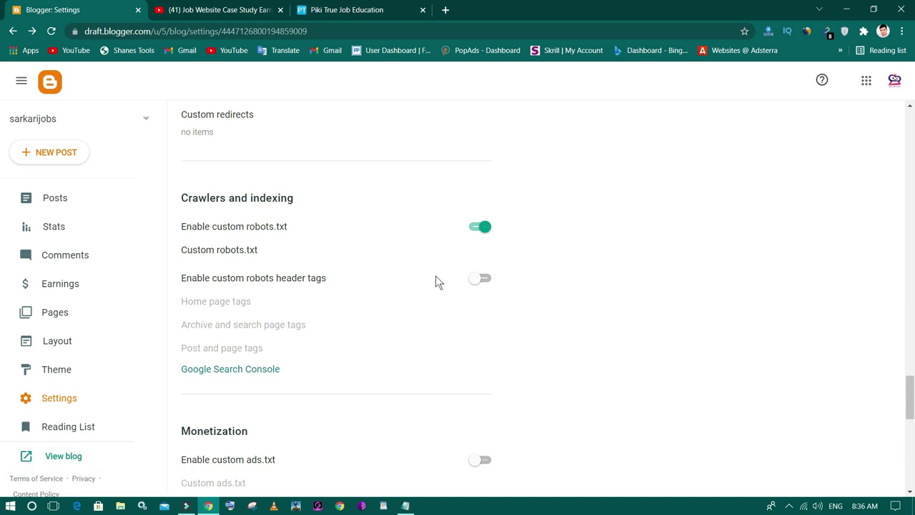
click(483, 278)
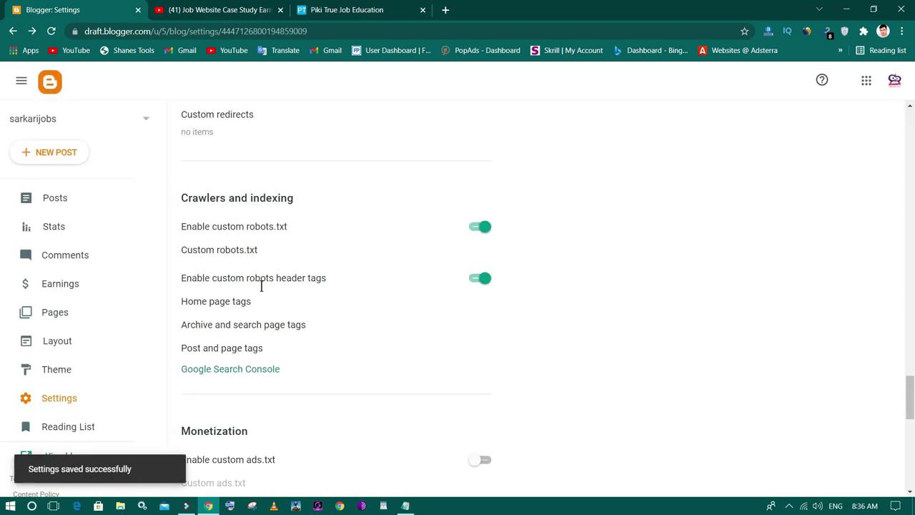
drag(179, 280, 362, 280)
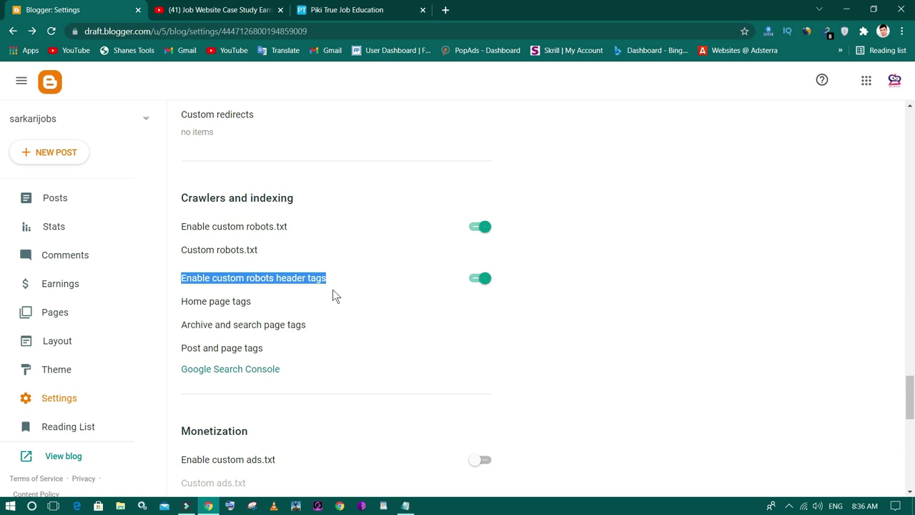
click(353, 303)
click(498, 435)
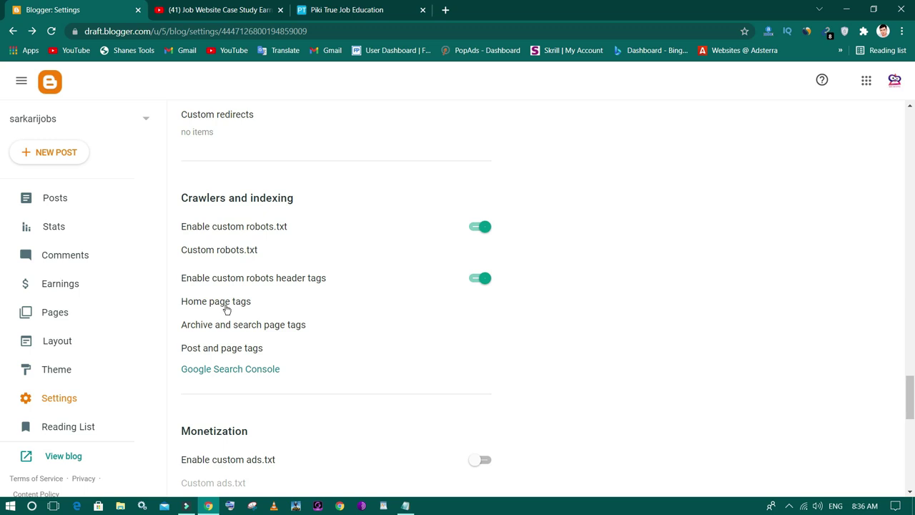
- Enable the all and noodp robot tags for the home page and save them
click(227, 303)
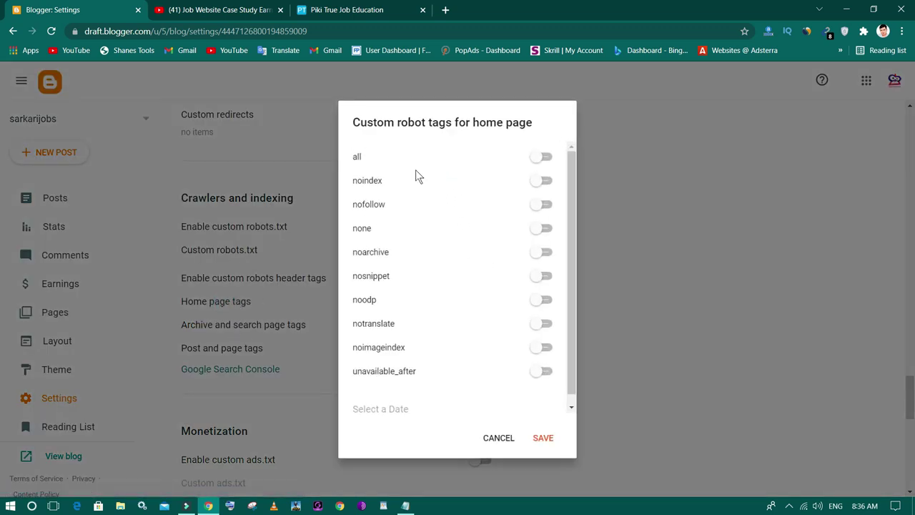
double_click(357, 157)
click(543, 156)
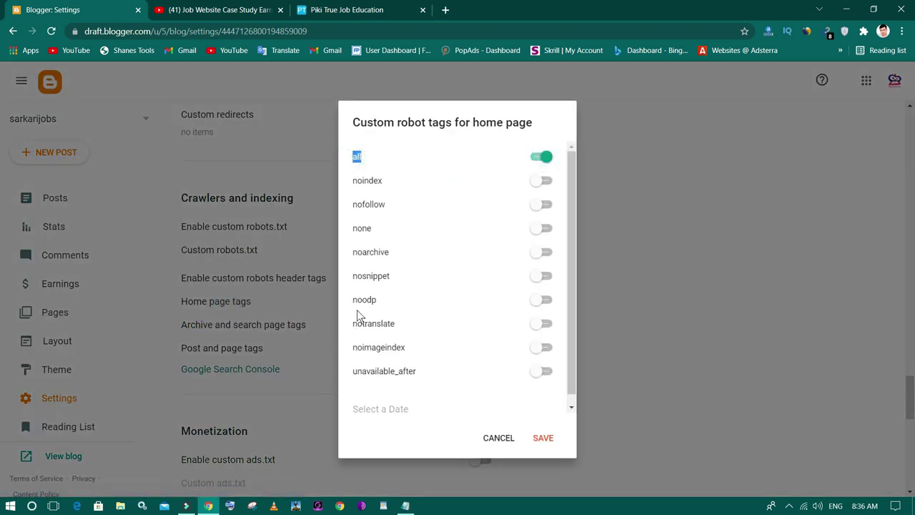
click(542, 299)
click(542, 437)
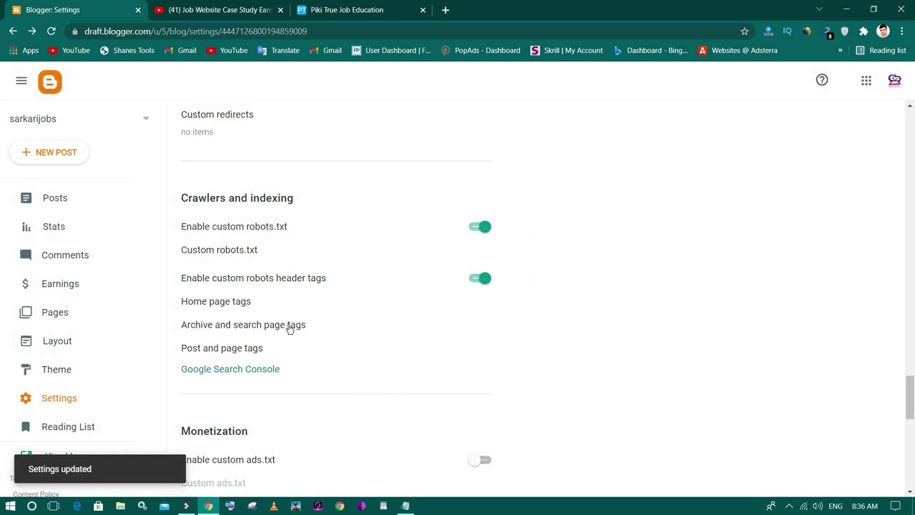
- Enable the noindex and noodp robot tags for archive and search pages and save them
click(290, 325)
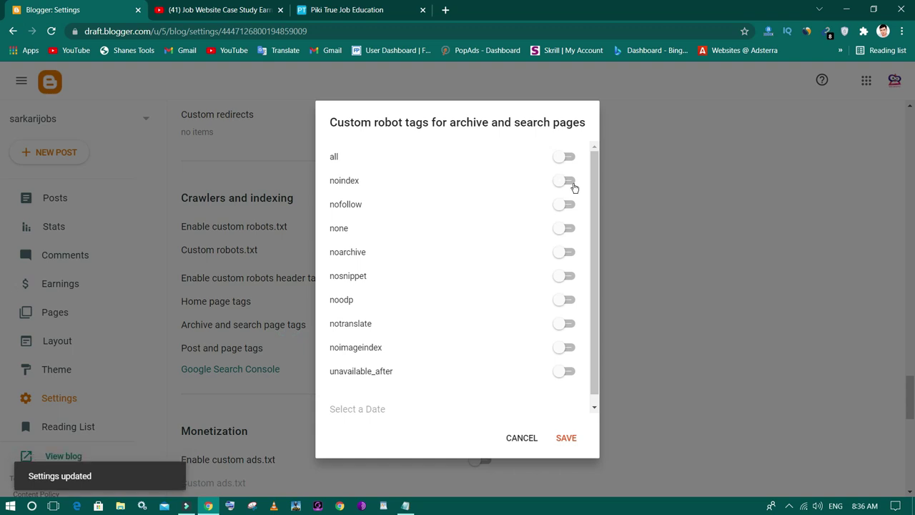
click(567, 183)
click(571, 301)
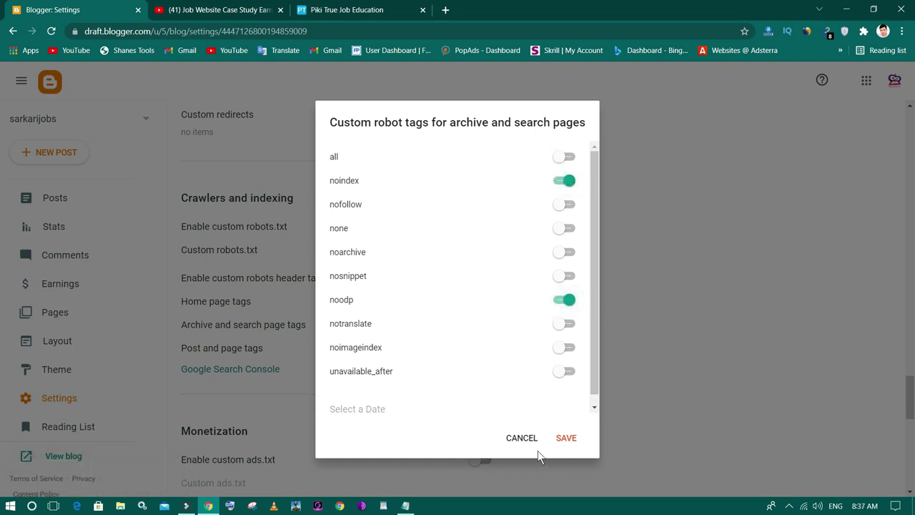
click(566, 438)
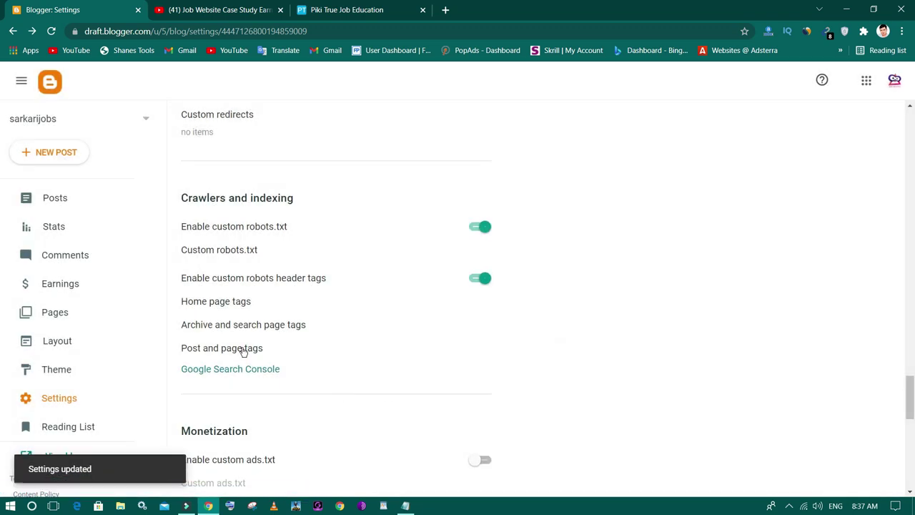
- Enable the all and noodp robot tags for posts and pages and save them
click(242, 347)
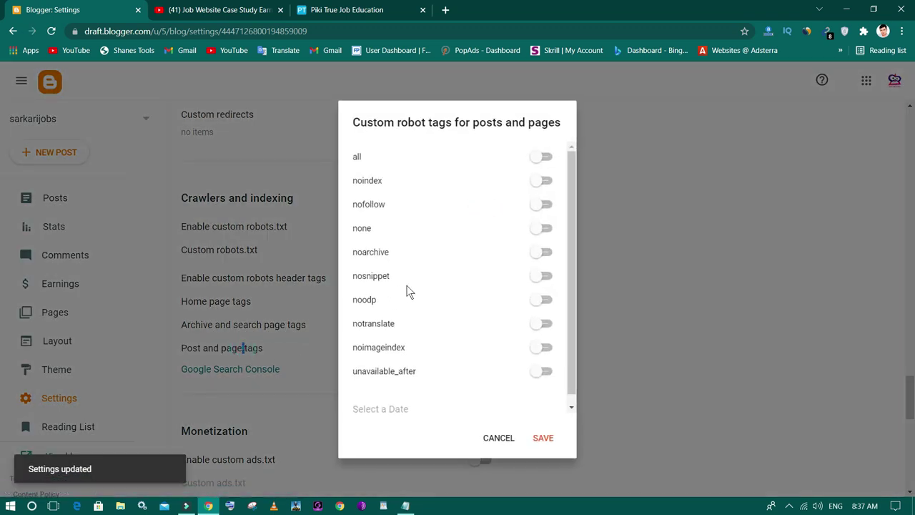
click(545, 157)
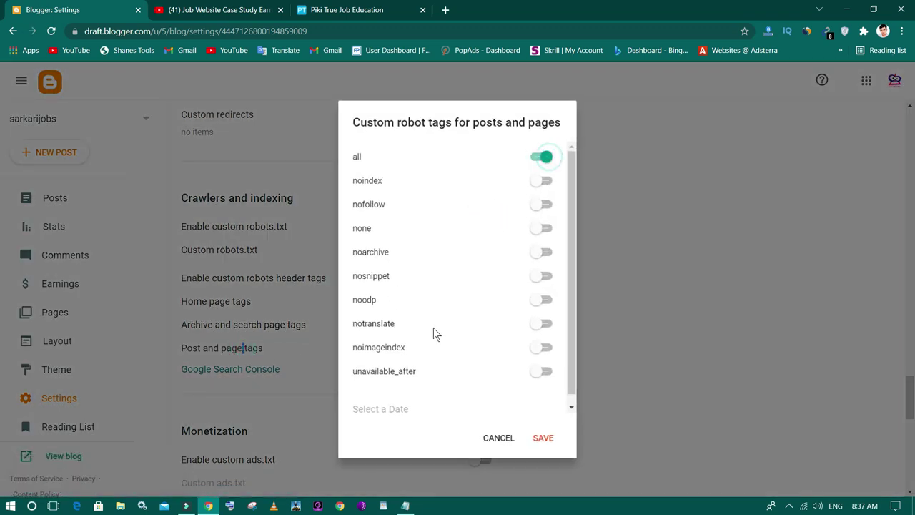
click(543, 300)
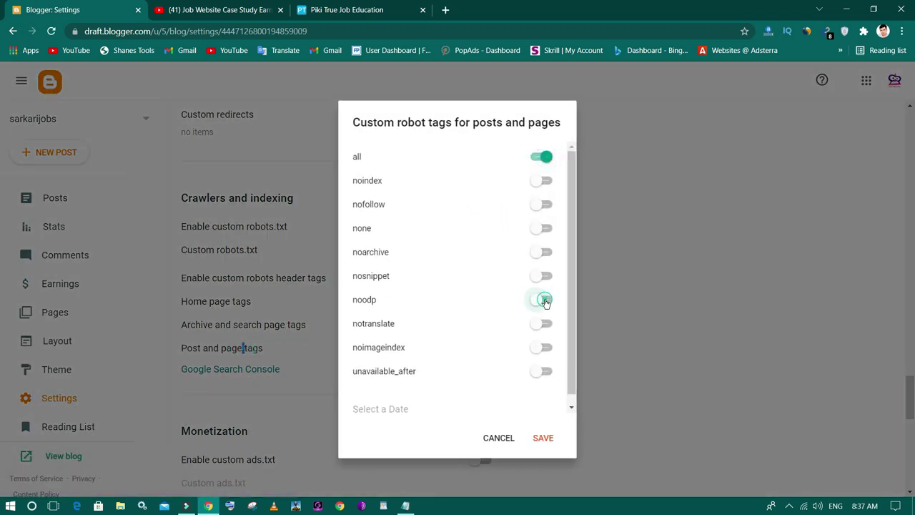
click(542, 438)
- Examine the remaining blog settings from Google Search Console and Monetization through Manage Blog, Site feed and General
scroll(452, 405, down, 1)
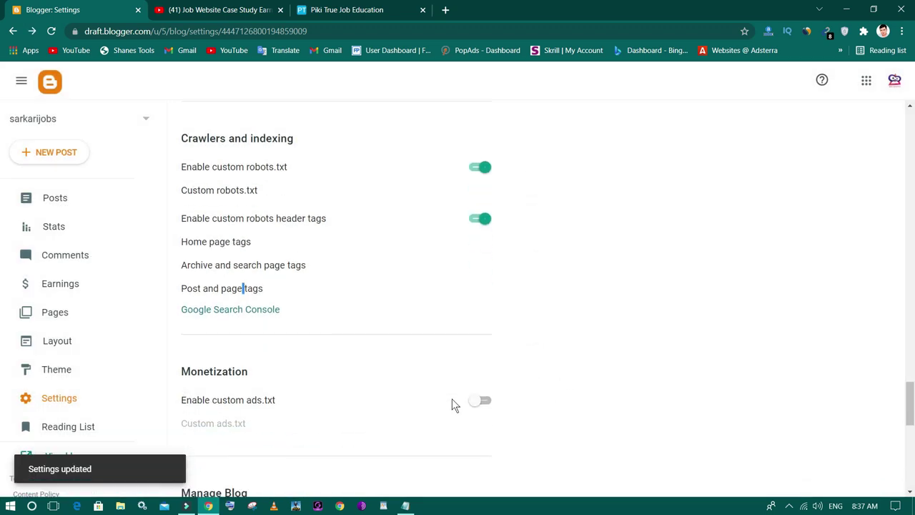
scroll(452, 405, down, 1)
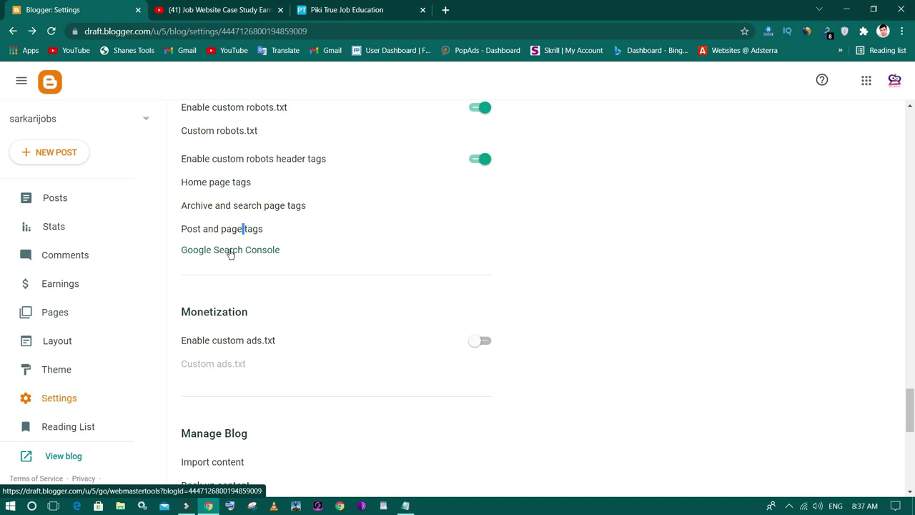
scroll(235, 254, down, 2)
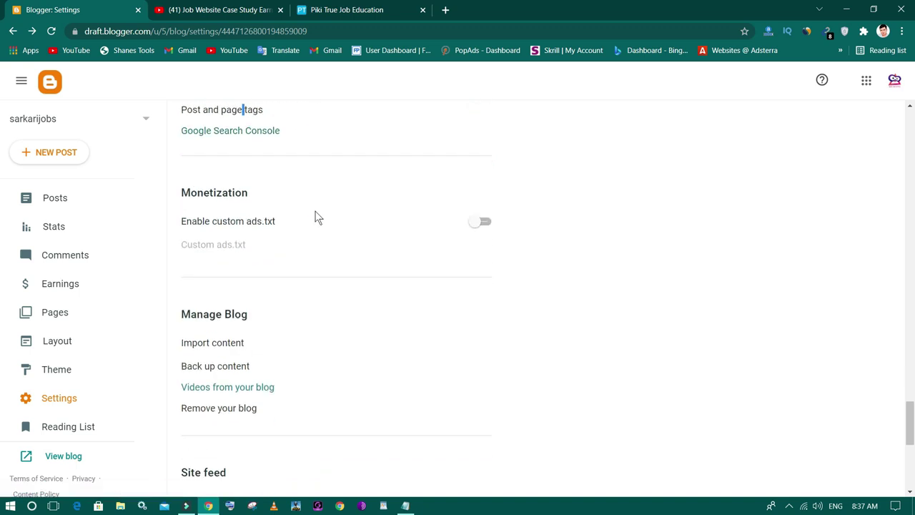
scroll(322, 215, down, 2)
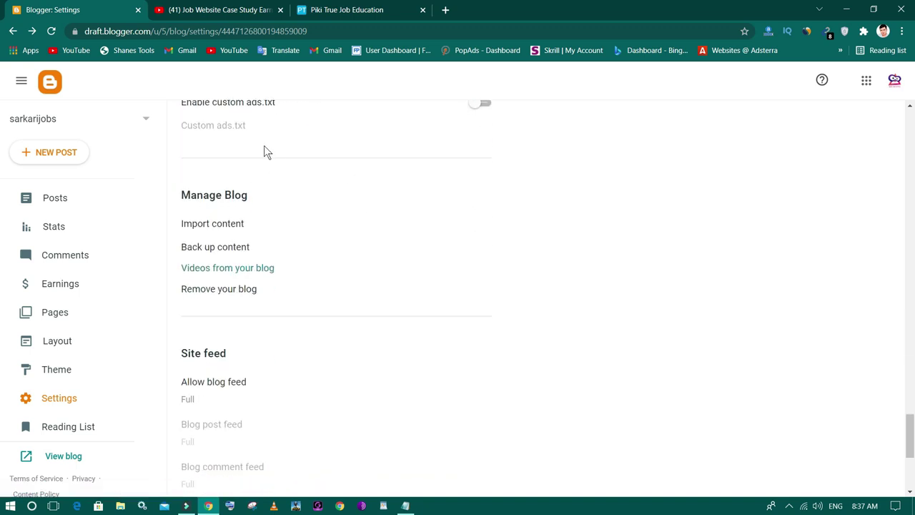
scroll(290, 181, down, 4)
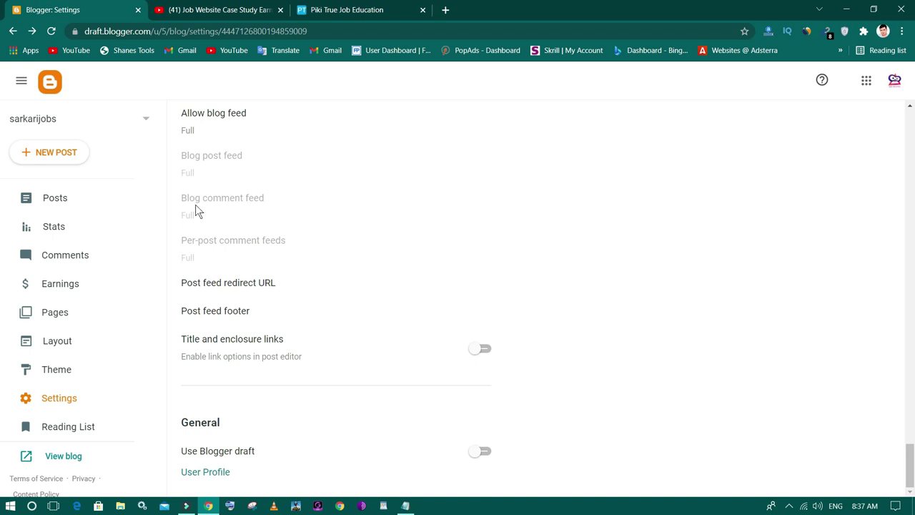
scroll(306, 362, up, 1)
scroll(238, 428, down, 1)
scroll(209, 261, up, 10)
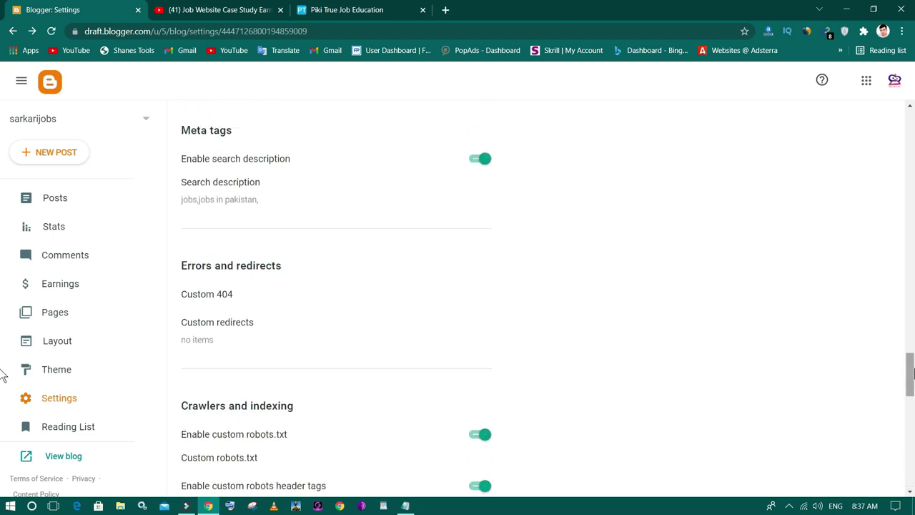
scroll(6, 373, up, 15)
- View the blog's posts and pages lists, and open its theme settings
click(50, 196)
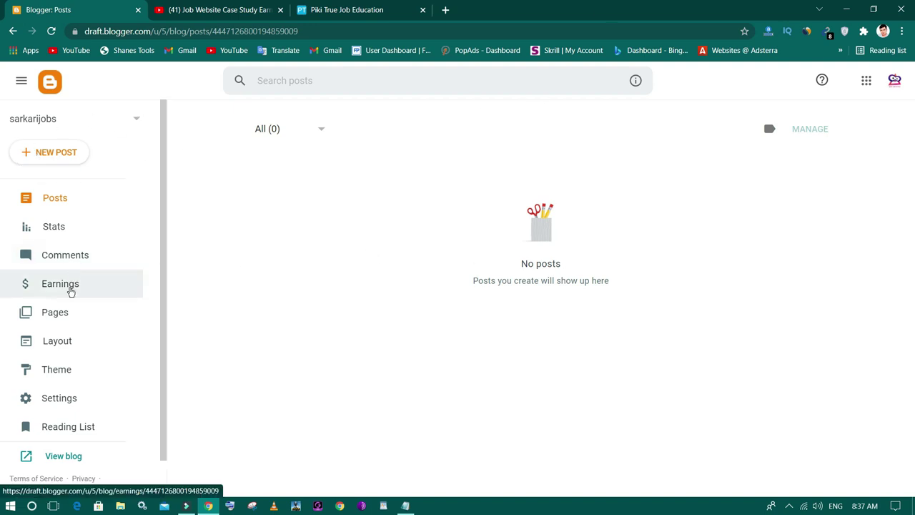
click(62, 315)
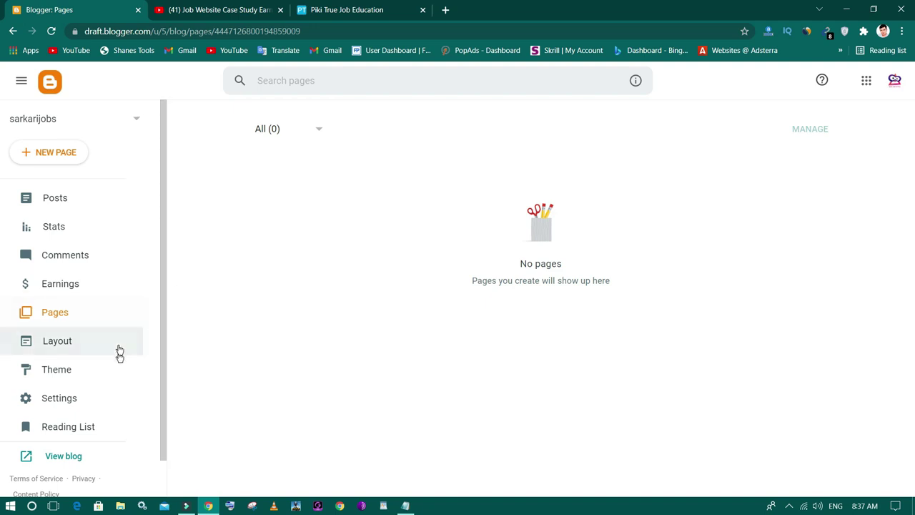
click(83, 377)
- Examine the Piki True Job template demo through to its footer, and browse the template catalogue on pikitemplates.com
click(398, 12)
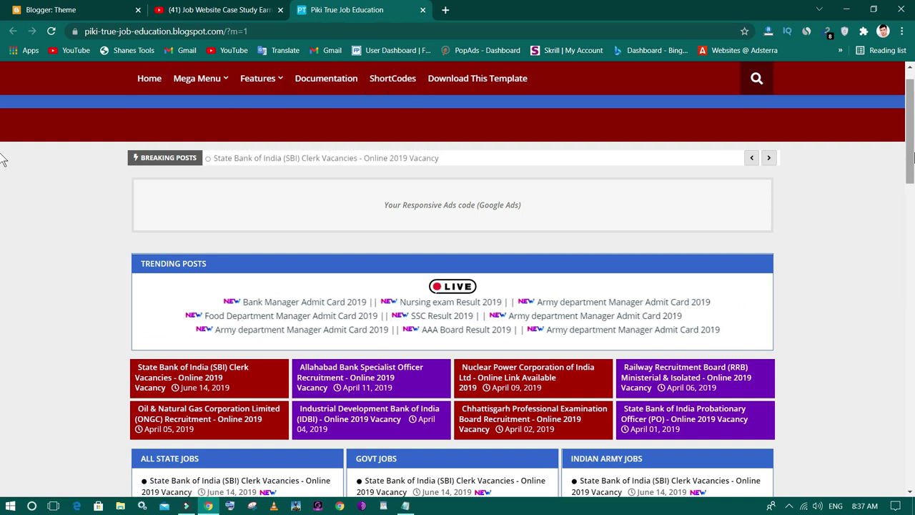
drag(911, 100, 912, 407)
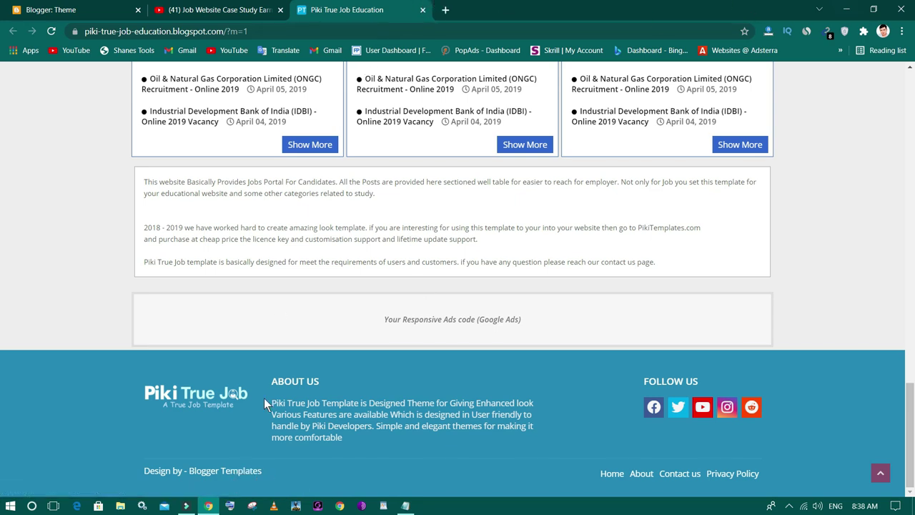
click(411, 117)
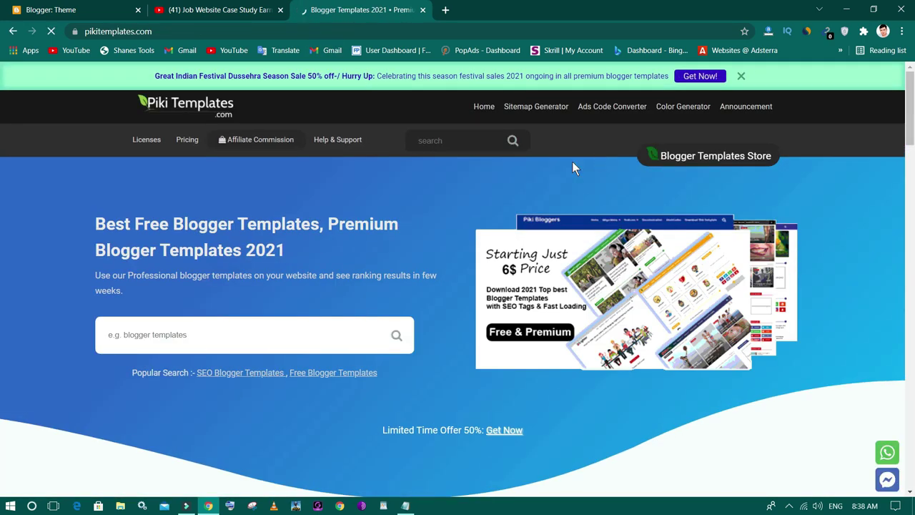
scroll(854, 227, down, 7)
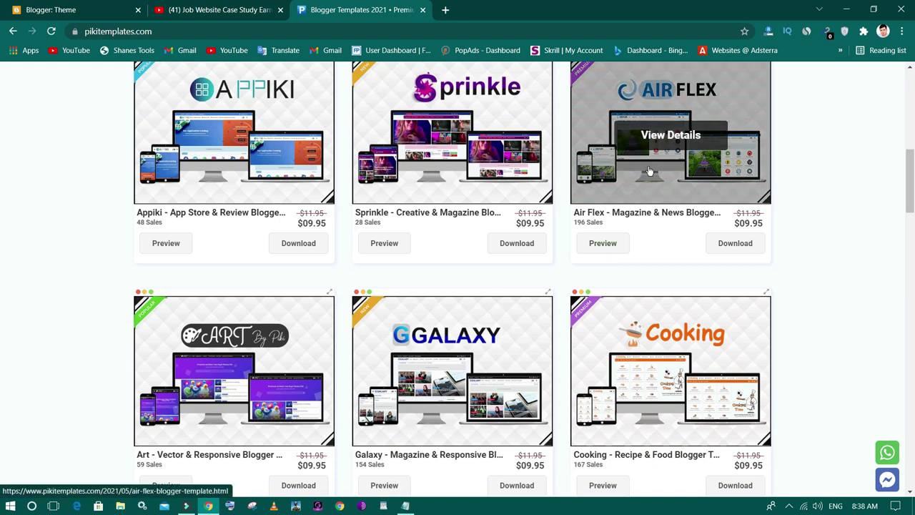
- Close the YouTube video page, return to the blog's theme settings and minimize the browser to reveal the desktop
click(159, 9)
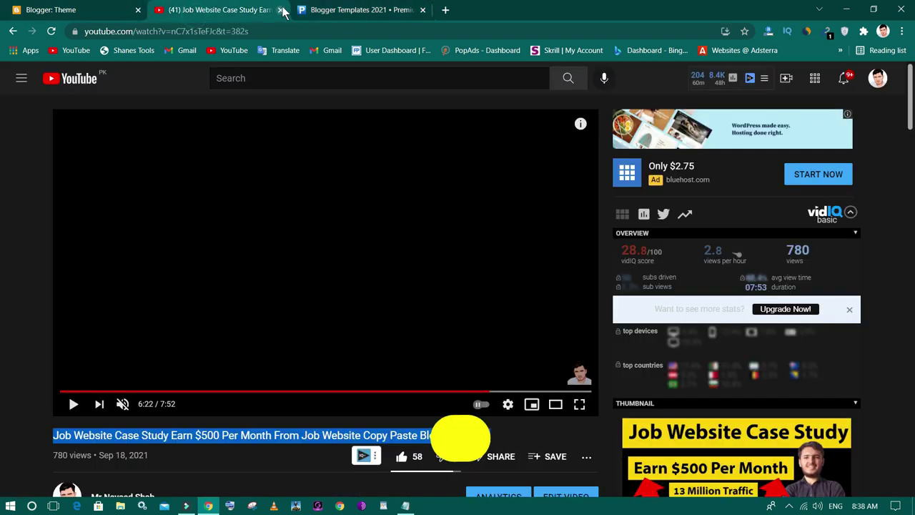
click(279, 10)
click(59, 9)
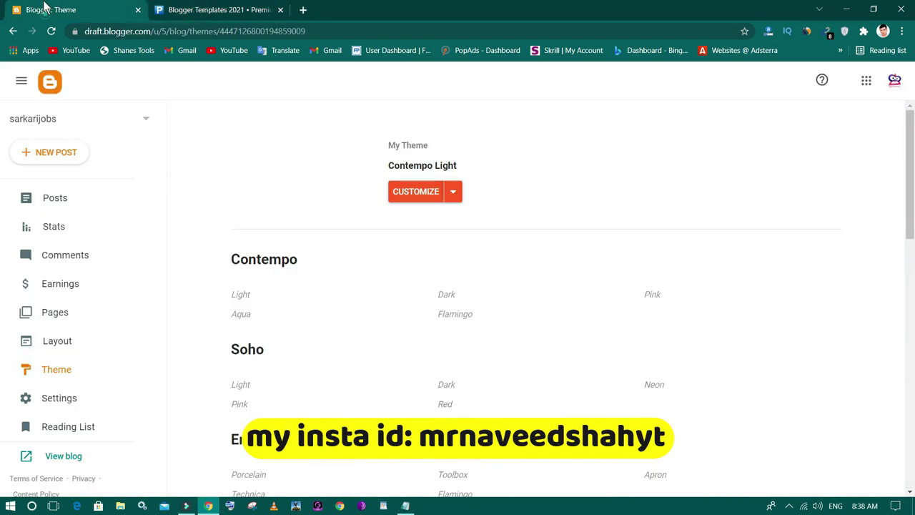
click(846, 9)
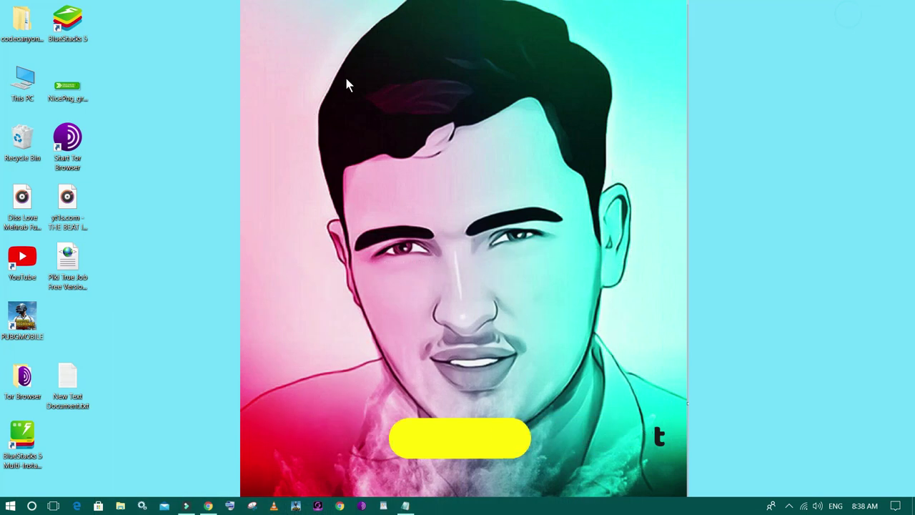
- Open the desktop file Piki True Job Free Version.xml in Notepad and copy all of its code
right_click(77, 267)
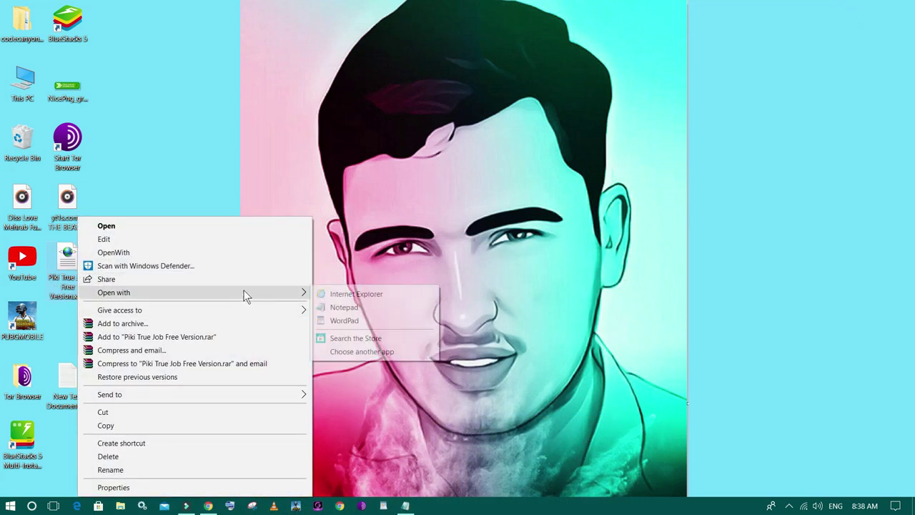
click(58, 320)
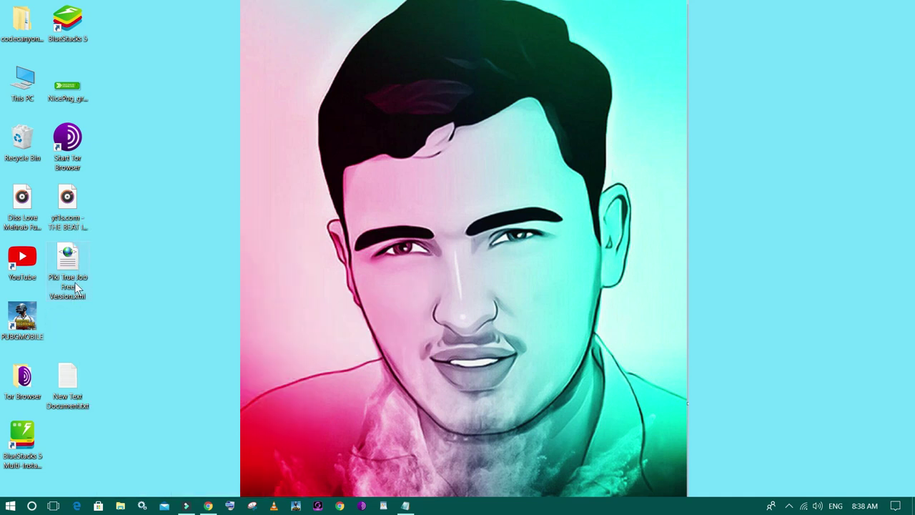
right_click(79, 271)
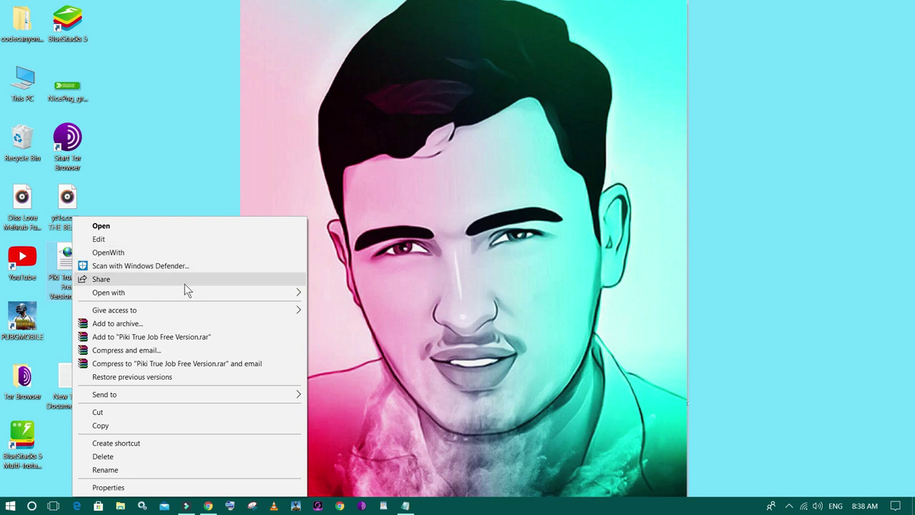
mouse_move(276, 294)
click(323, 308)
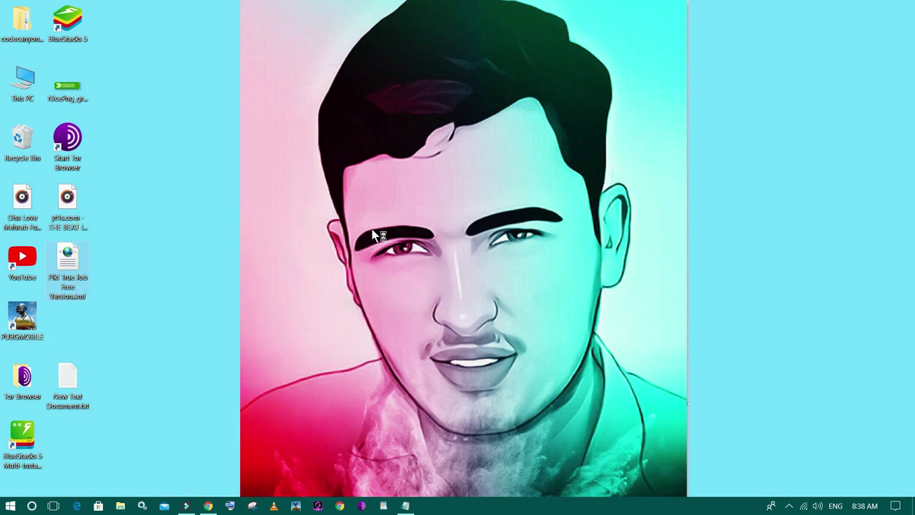
key(ctrl+a)
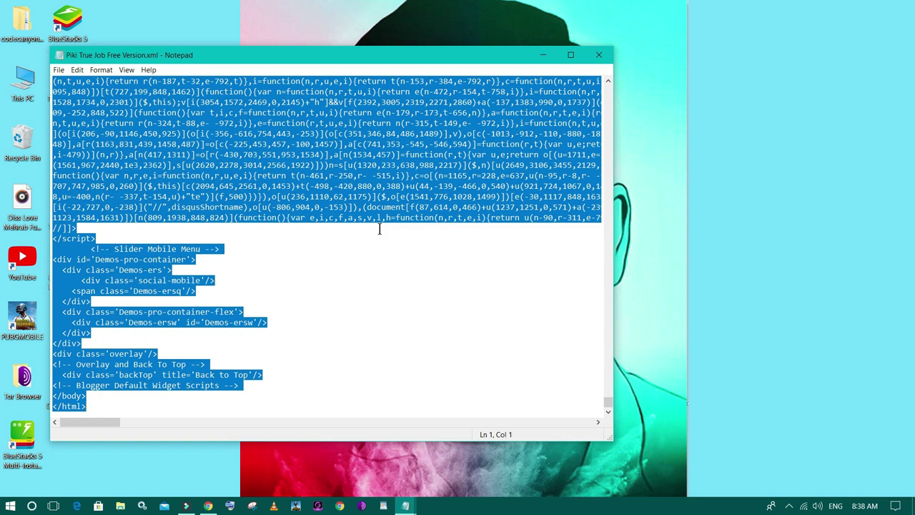
right_click(379, 228)
click(384, 259)
- Replace the entire HTML of the blog's theme in Blogger with the copied template code and save it
click(208, 506)
click(455, 190)
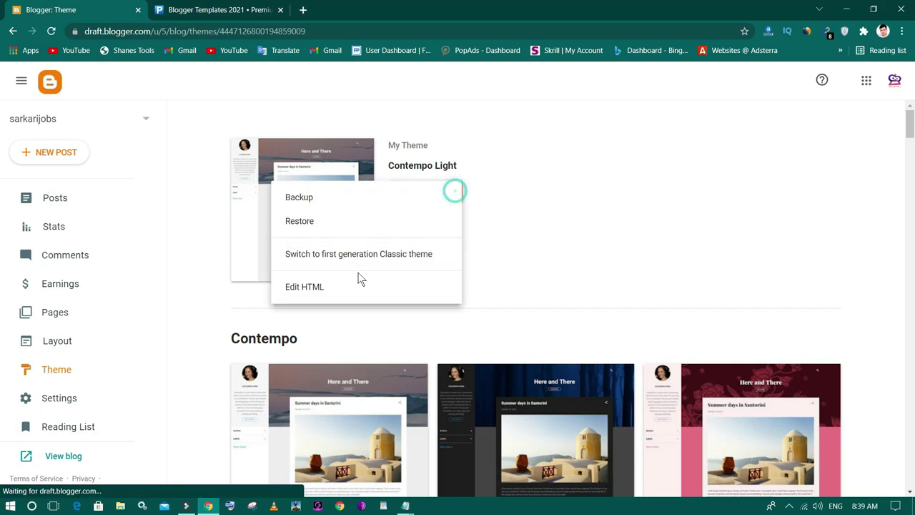
click(307, 286)
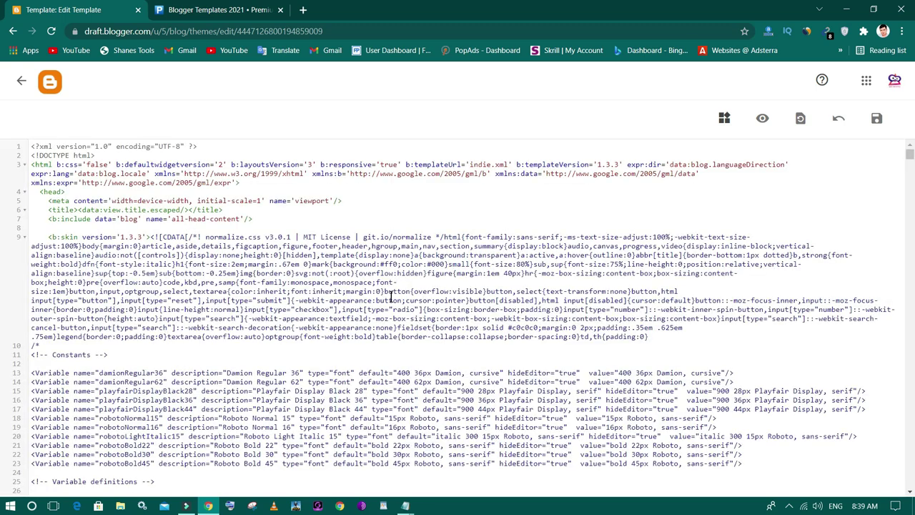
click(392, 297)
key(ctrl+a)
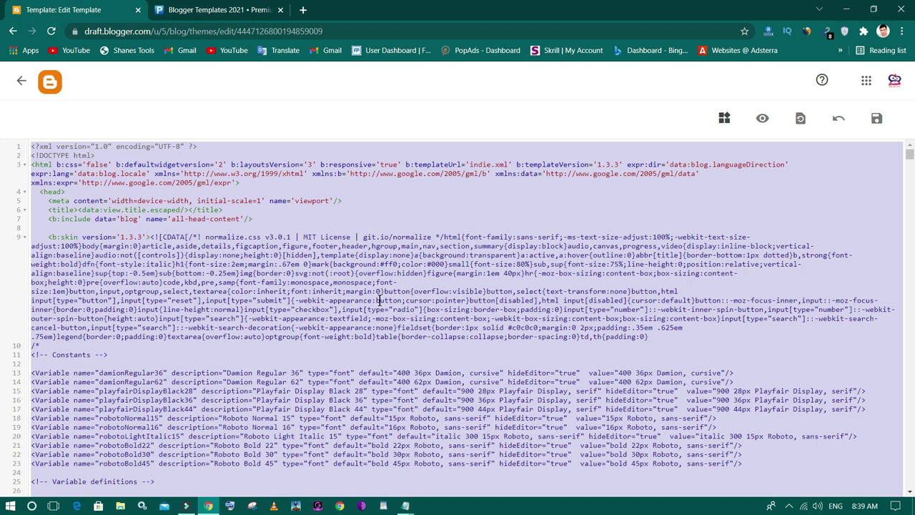
key(Delete)
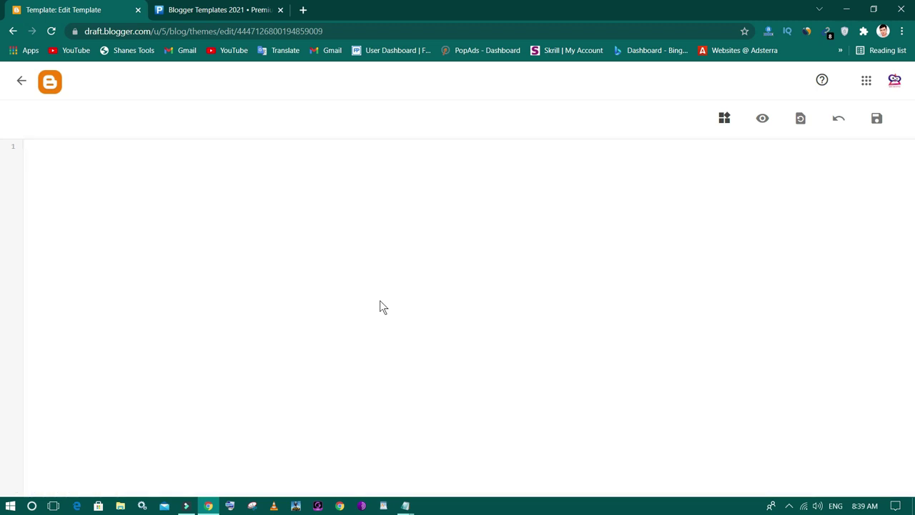
key(ctrl+v)
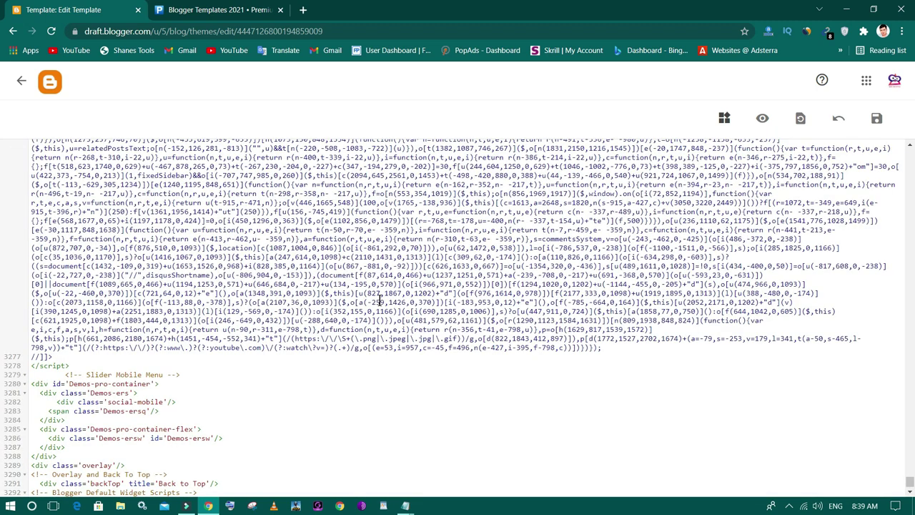
click(876, 118)
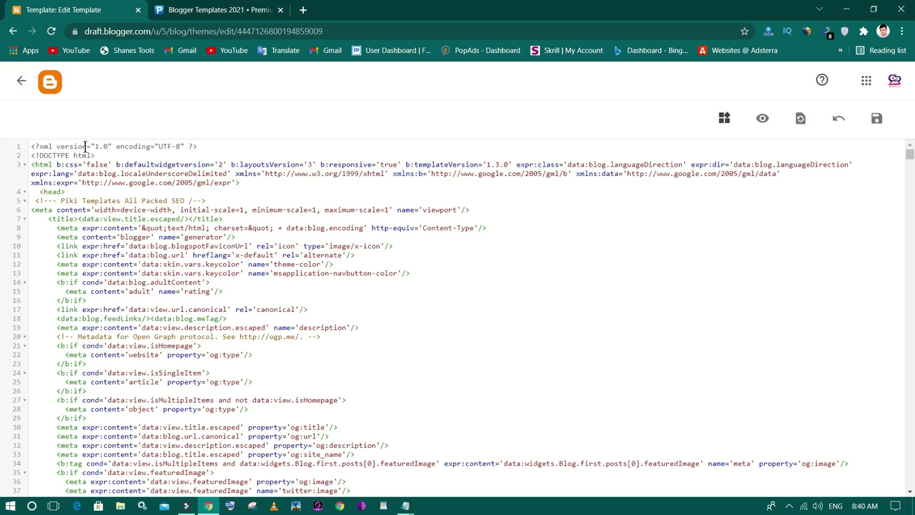
- View the live sarkarijobs blog, close the template catalogue page, and examine the homepage sections through to the footer
click(21, 80)
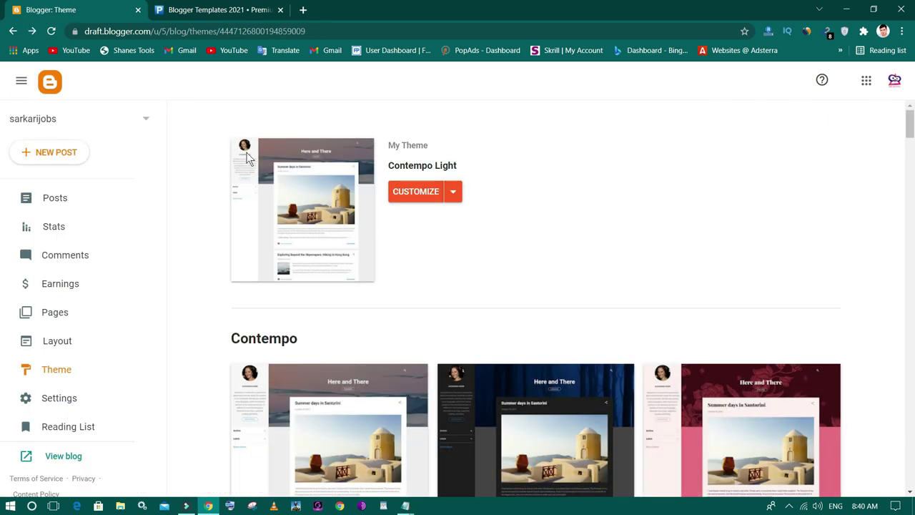
click(65, 465)
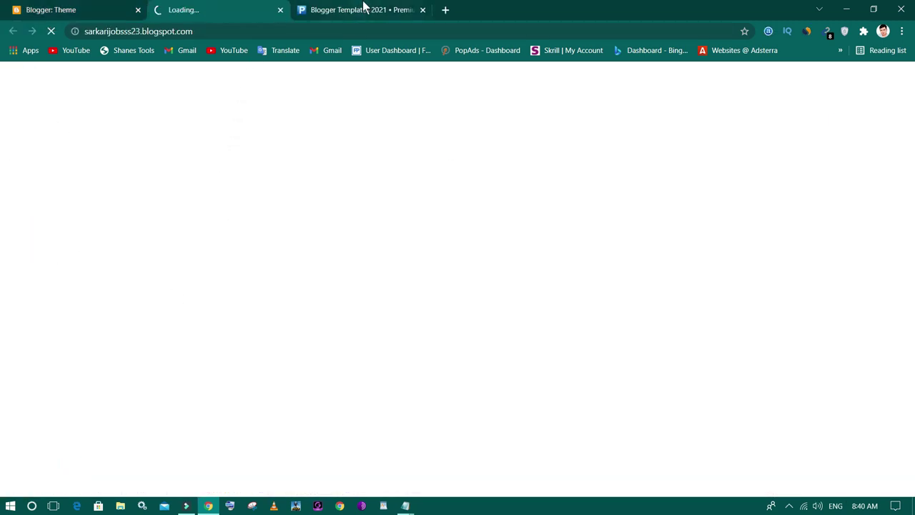
click(423, 10)
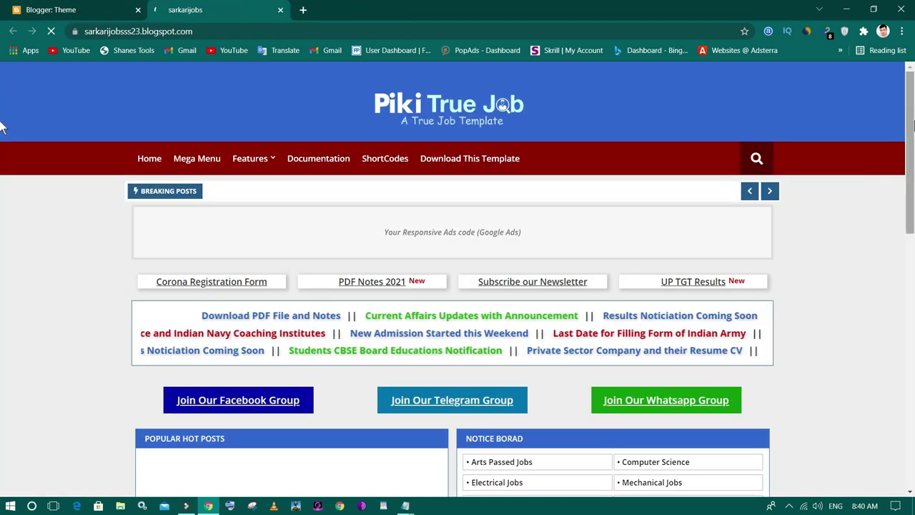
scroll(608, 210, down, 2)
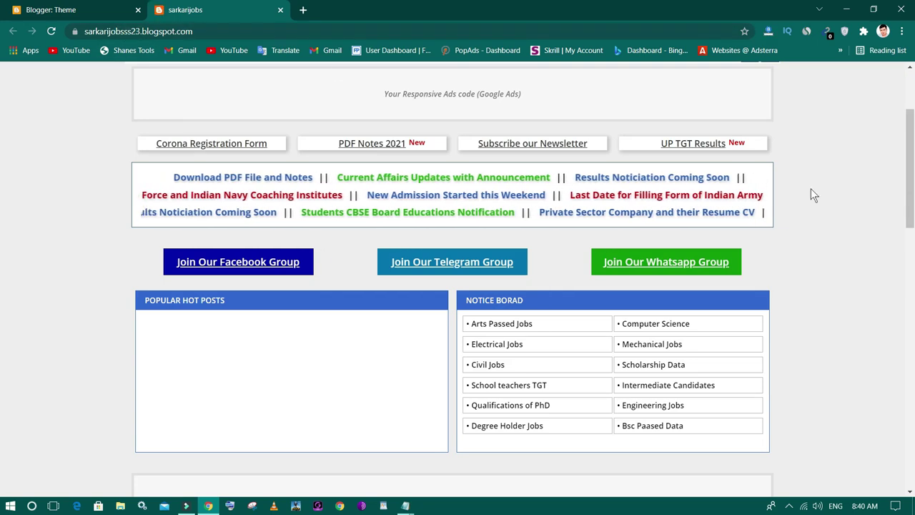
scroll(2, 162, down, 15)
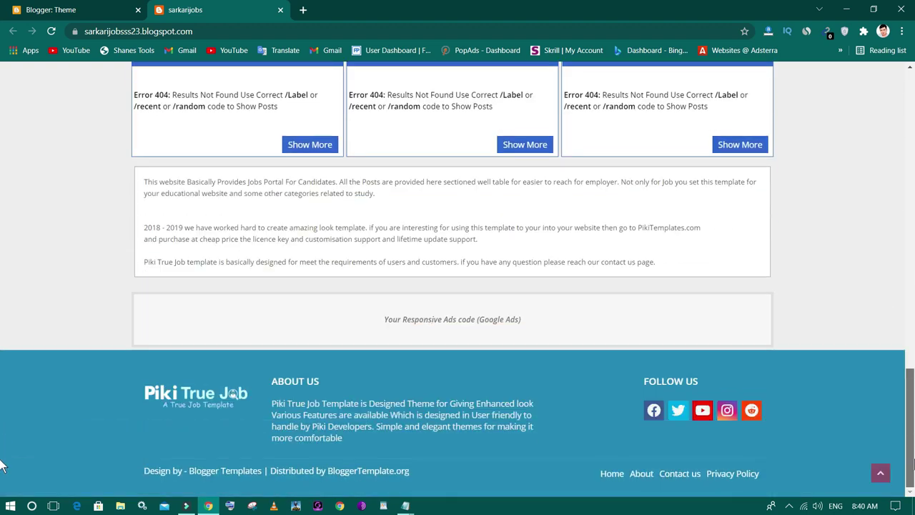
scroll(474, 258, up, 15)
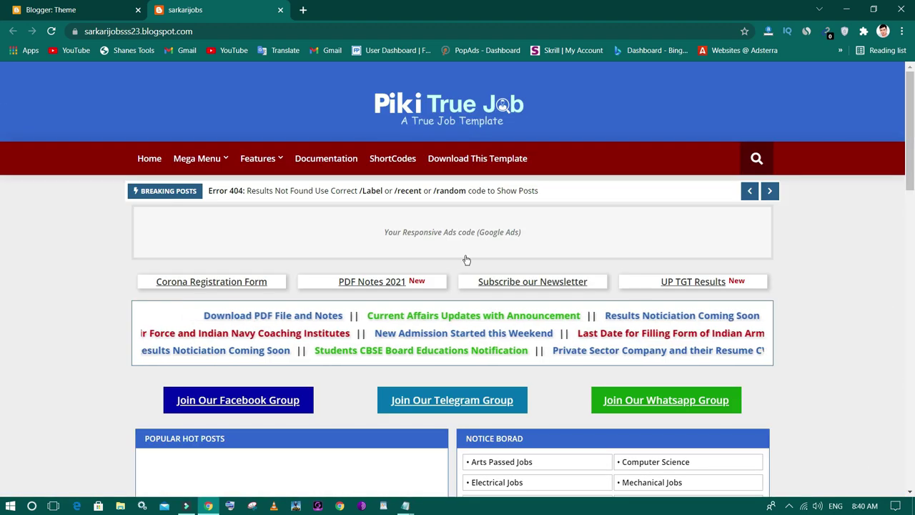
scroll(474, 258, down, 2)
scroll(473, 258, down, 1)
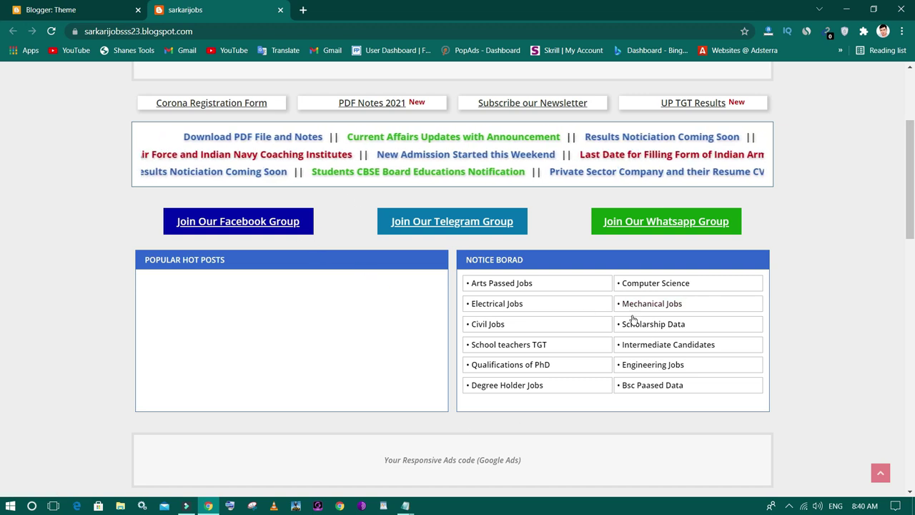
scroll(764, 247, down, 1)
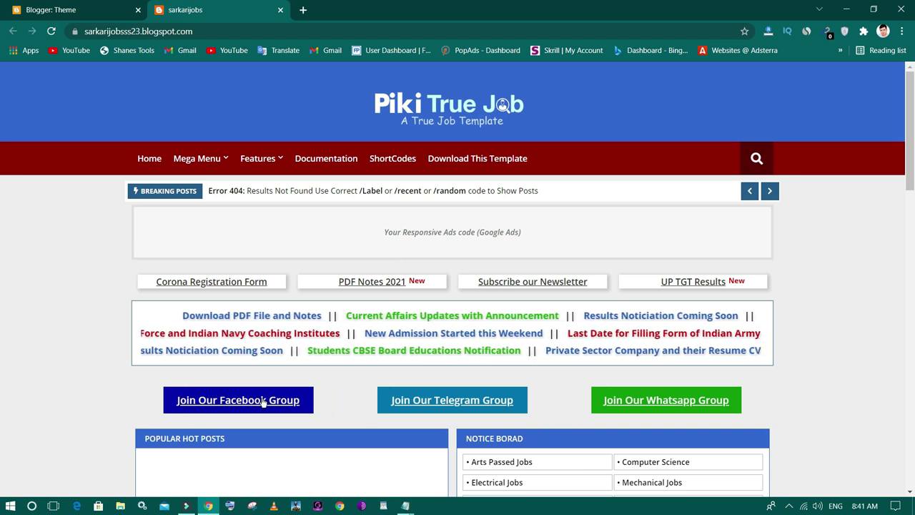
scroll(550, 400, down, 2)
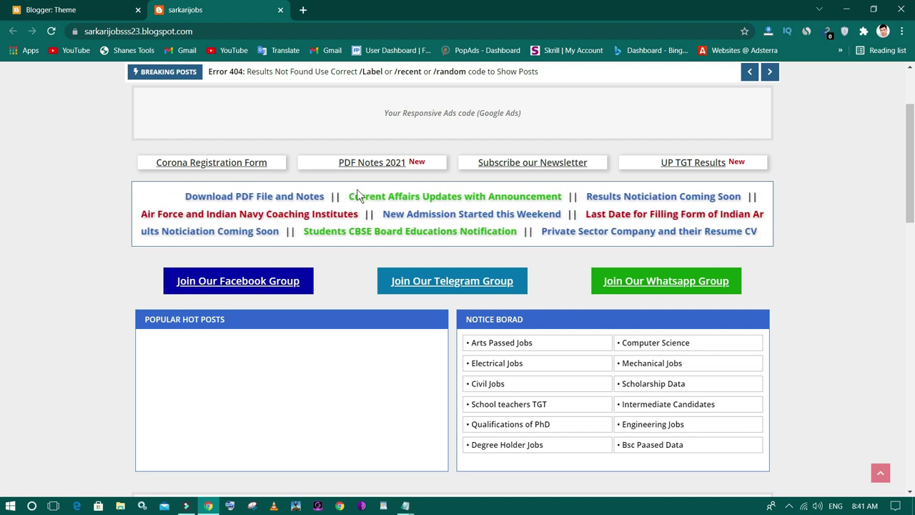
- Open the blog's layout settings and compare the Main Logo gadget area with the live blog's header
click(61, 9)
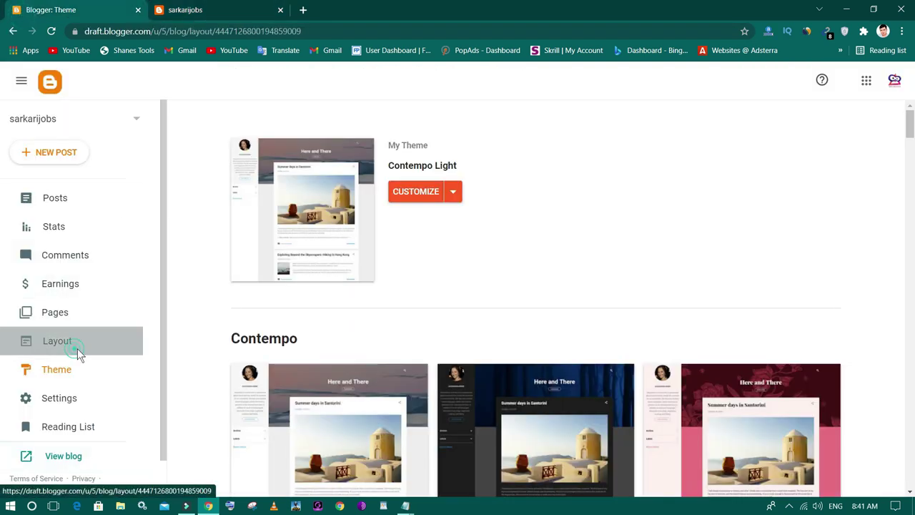
click(78, 349)
click(214, 9)
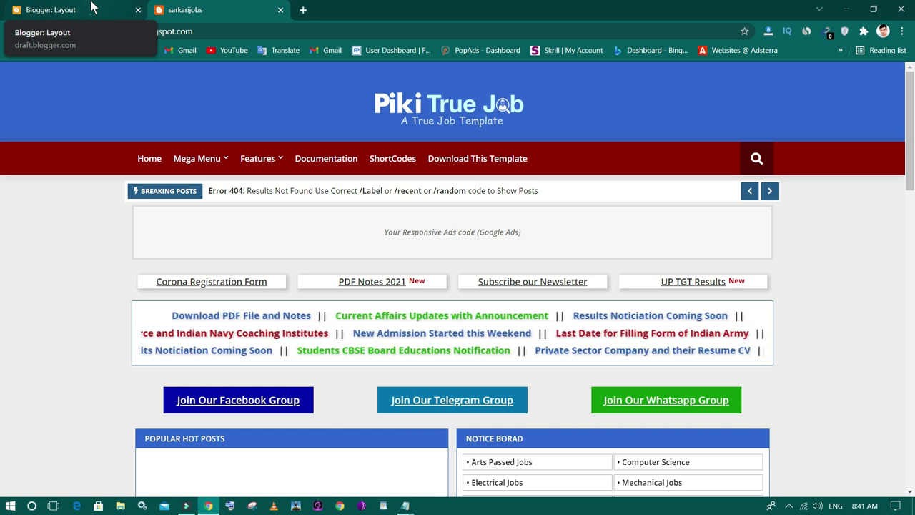
click(91, 8)
click(185, 10)
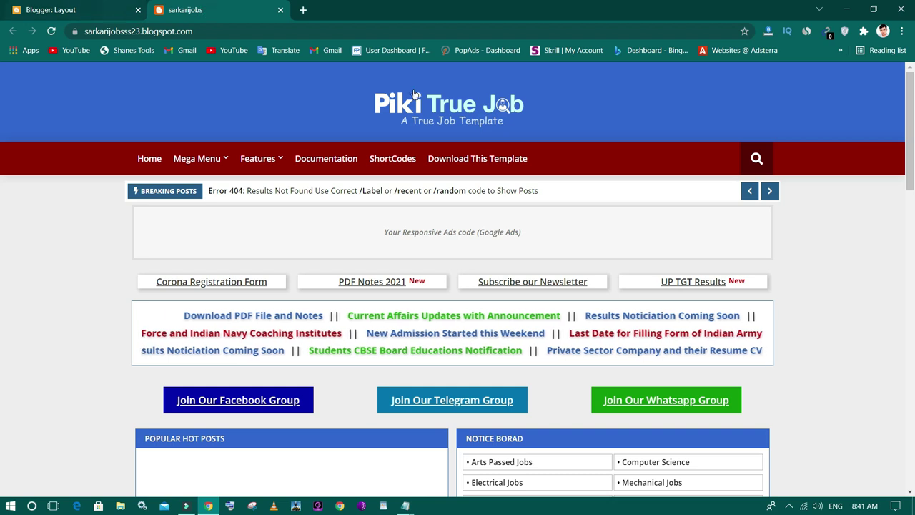
click(103, 12)
scroll(492, 222, down, 1)
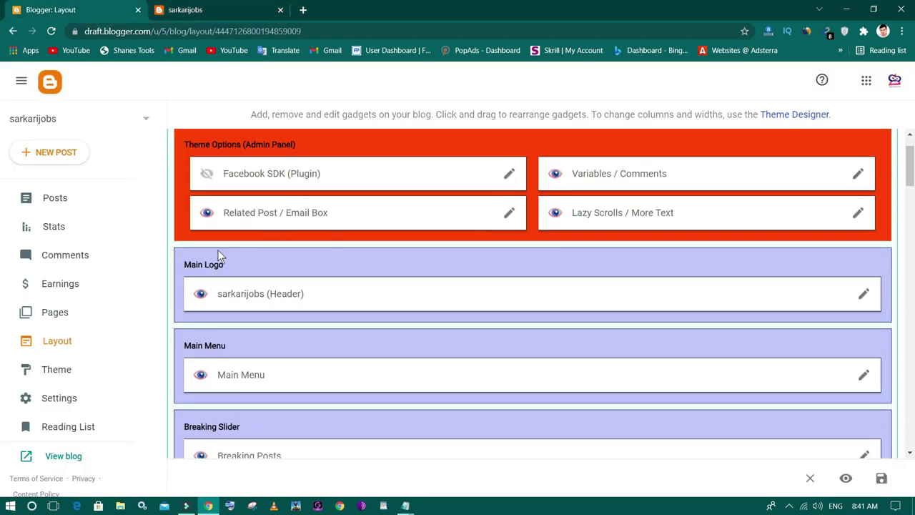
- Remove the header's logo image by switching its source to computer upload without a file, save it, and check the reloaded blog
click(863, 293)
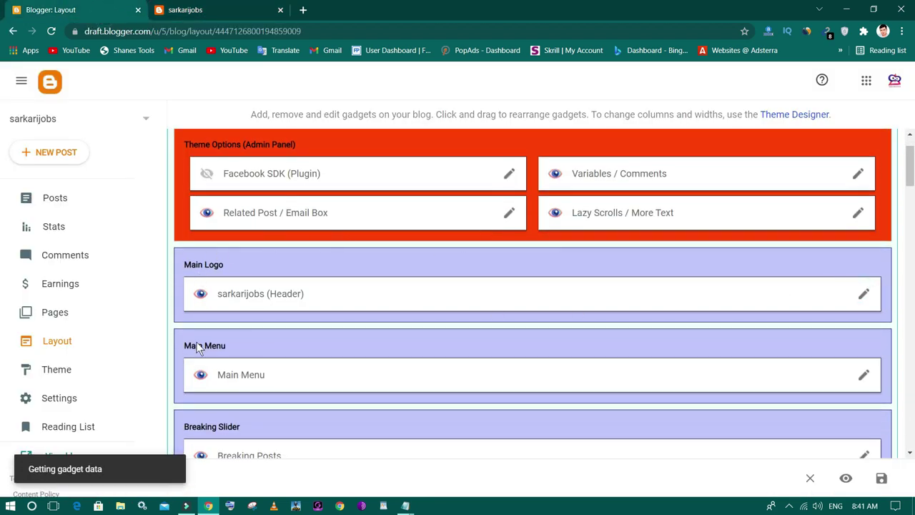
scroll(423, 331, down, 3)
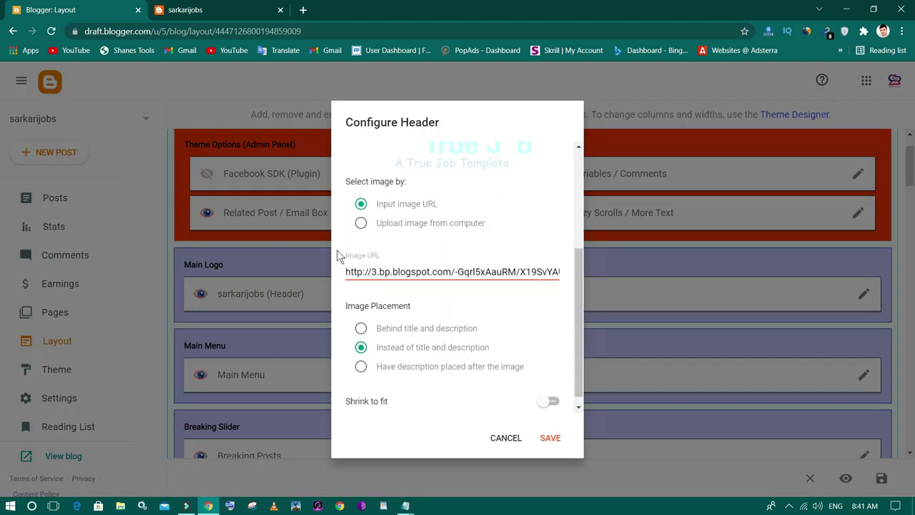
click(362, 224)
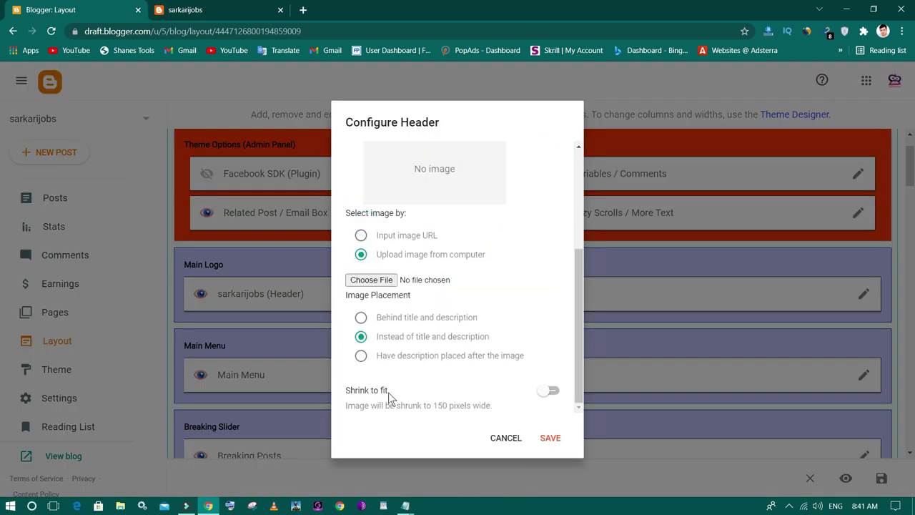
click(555, 438)
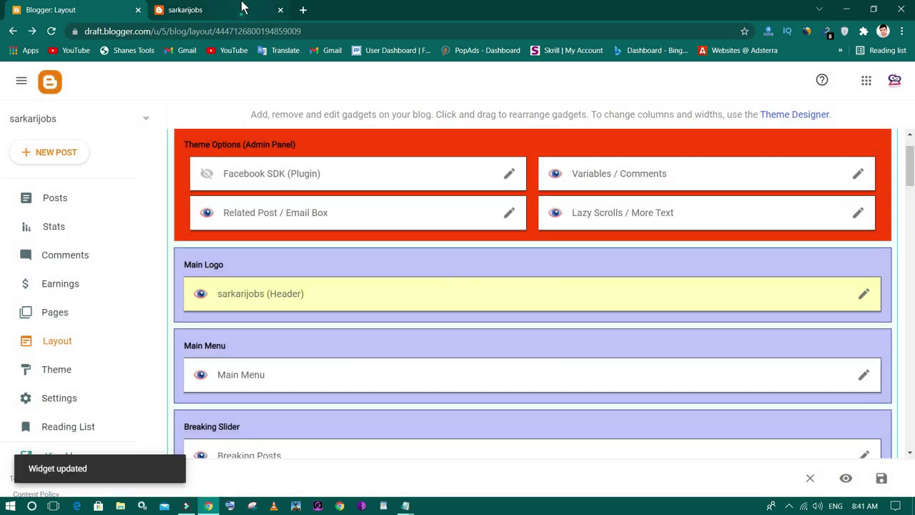
click(185, 9)
click(51, 31)
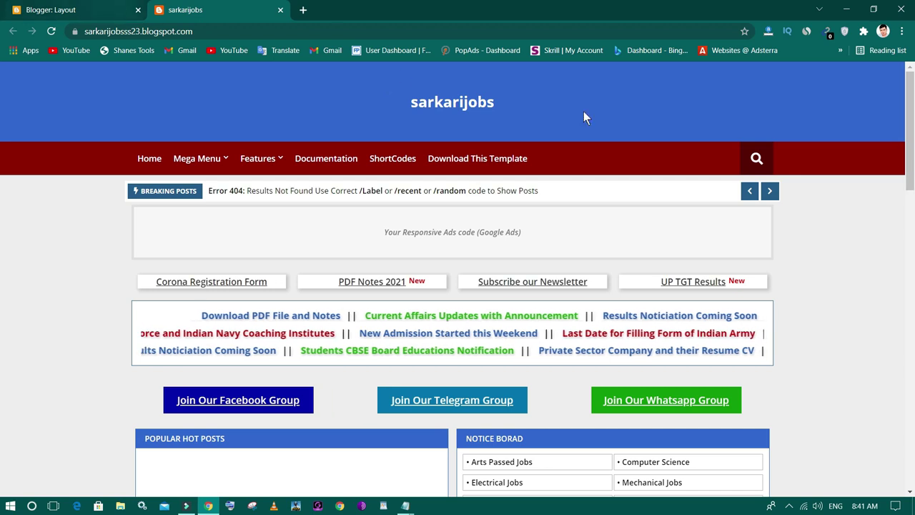
key(ctrl+1)
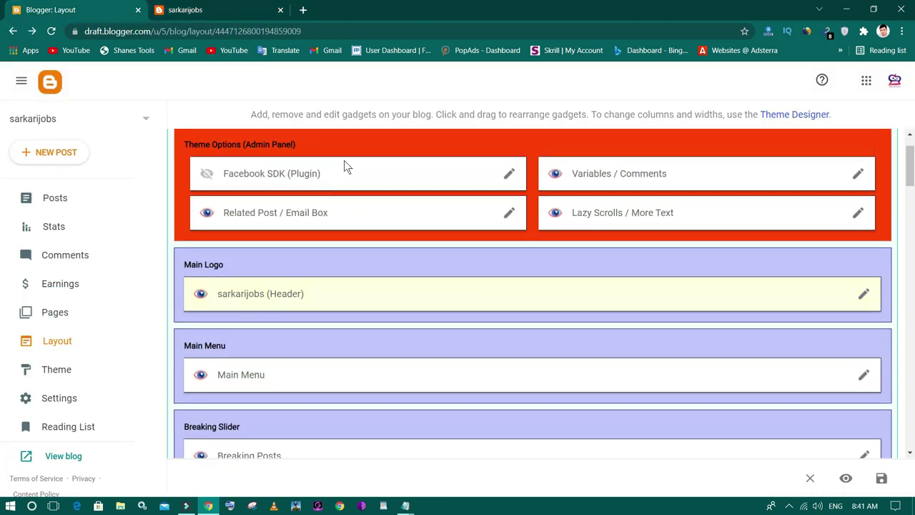
- Delete every existing link from the Main Menu gadget's link list
click(866, 377)
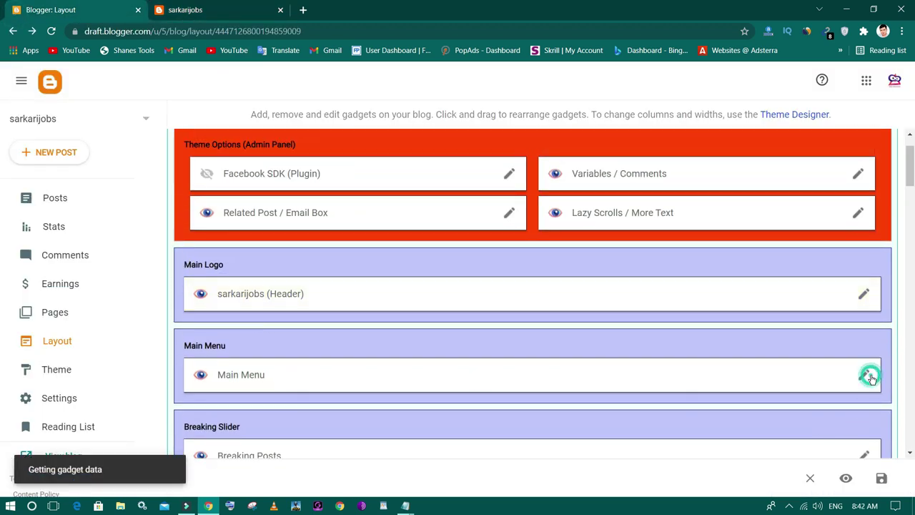
scroll(492, 331, down, 3)
scroll(548, 361, up, 2)
scroll(572, 351, down, 6)
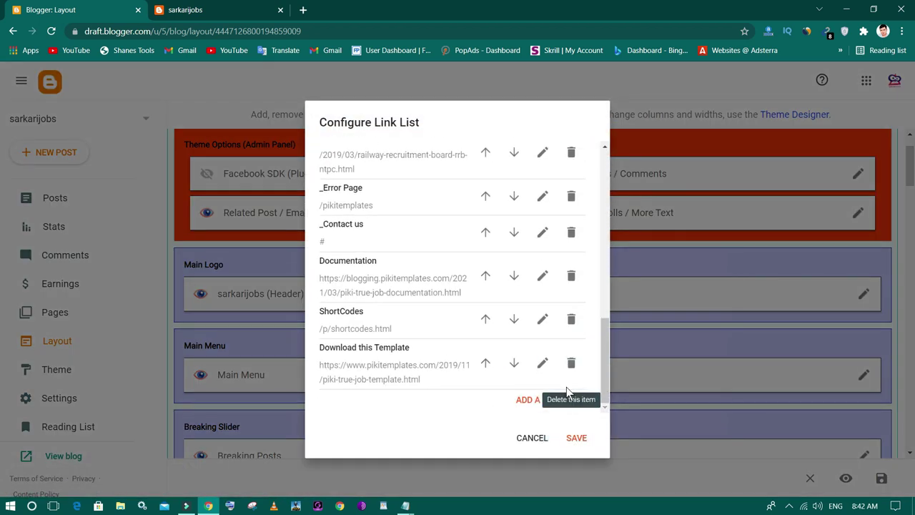
click(572, 368)
click(571, 368)
click(572, 368)
click(572, 371)
click(572, 370)
click(572, 370)
click(572, 364)
click(572, 365)
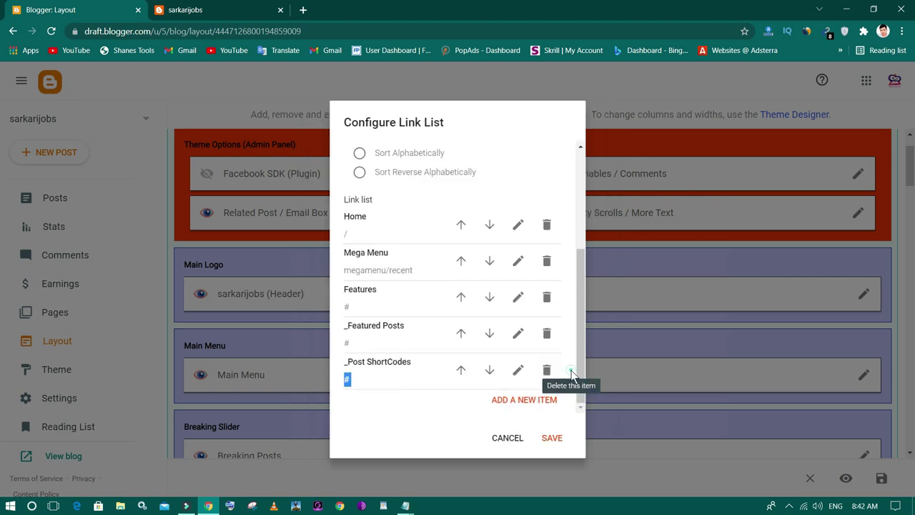
click(548, 372)
click(548, 371)
click(548, 372)
click(548, 373)
click(548, 377)
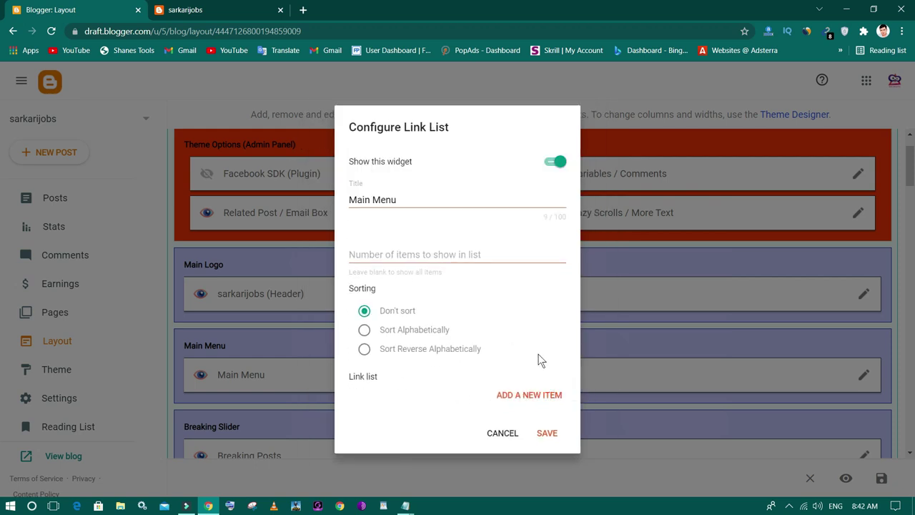
click(522, 395)
click(389, 289)
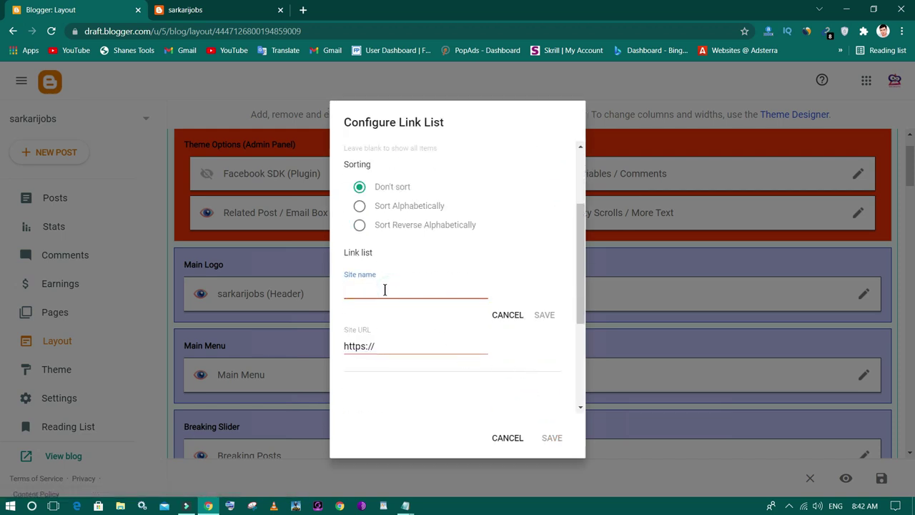
text(H)
key(BackSpace)
text(Jobs In Pakistna)
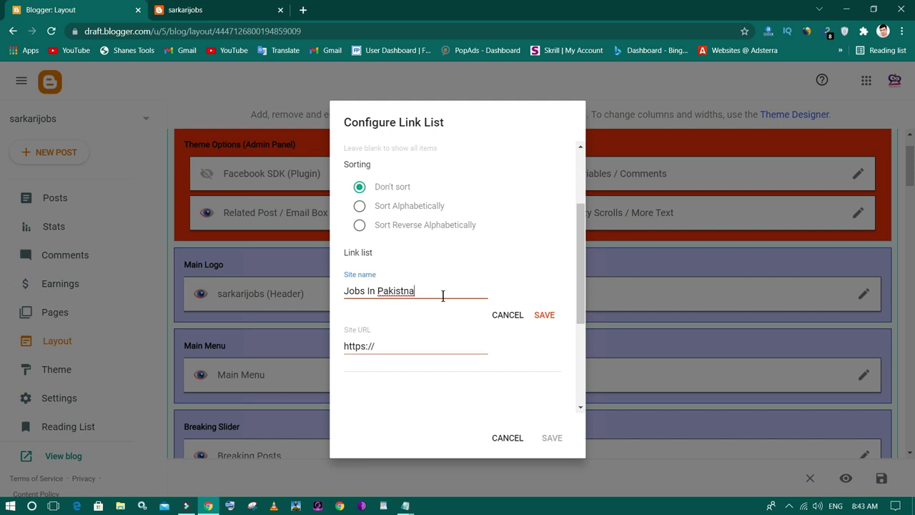
scroll(443, 303, down, 2)
click(427, 171)
drag(403, 172, 333, 172)
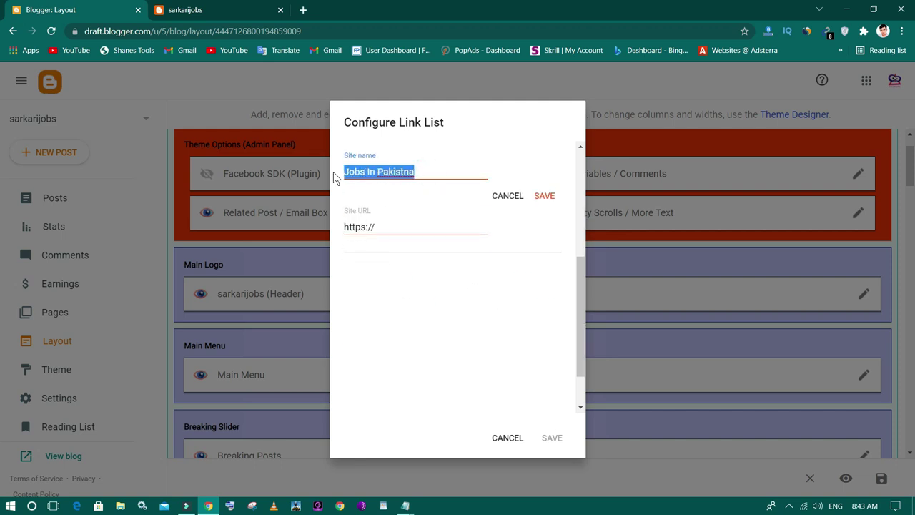
triple_click(379, 227)
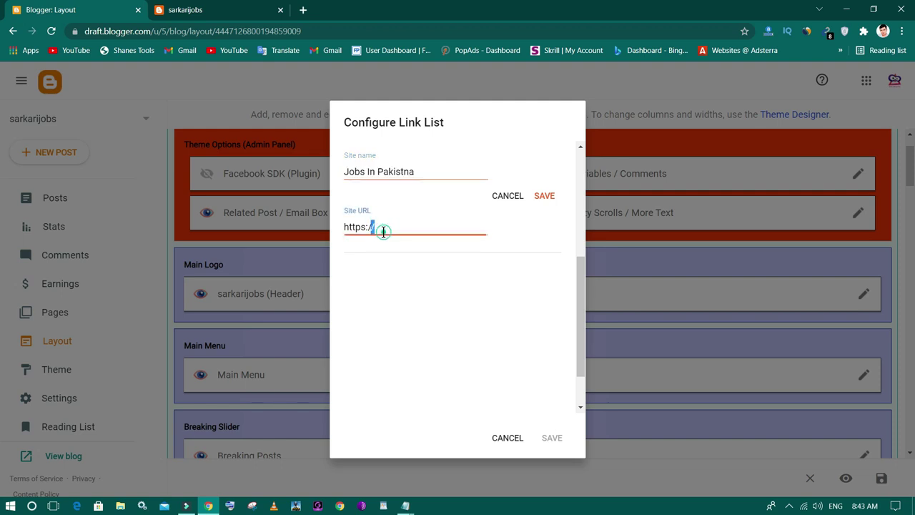
drag(376, 226, 368, 227)
click(547, 198)
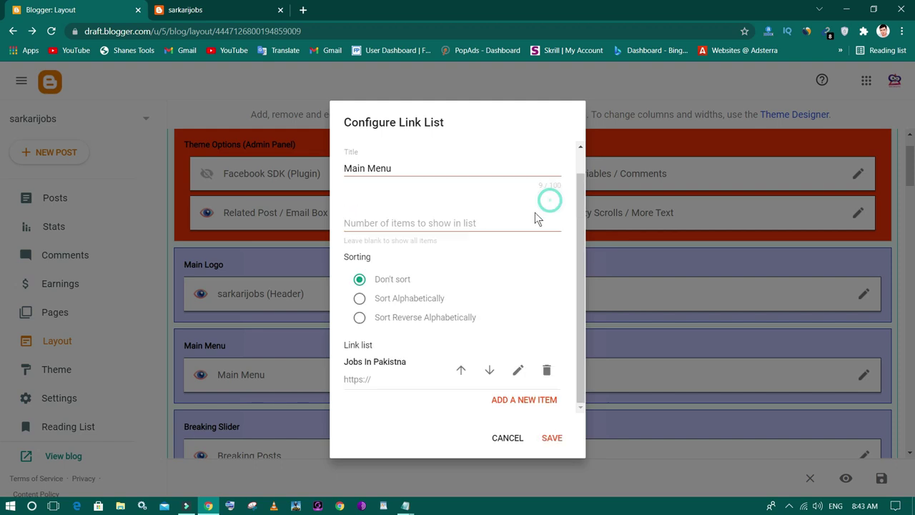
click(552, 438)
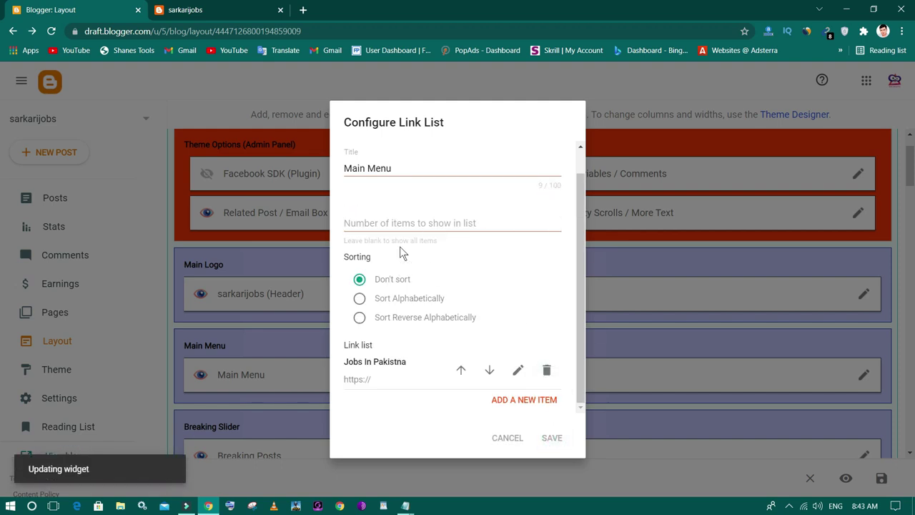
- Reload the live blog and examine its main menu and the breaking posts bar
click(236, 9)
click(51, 31)
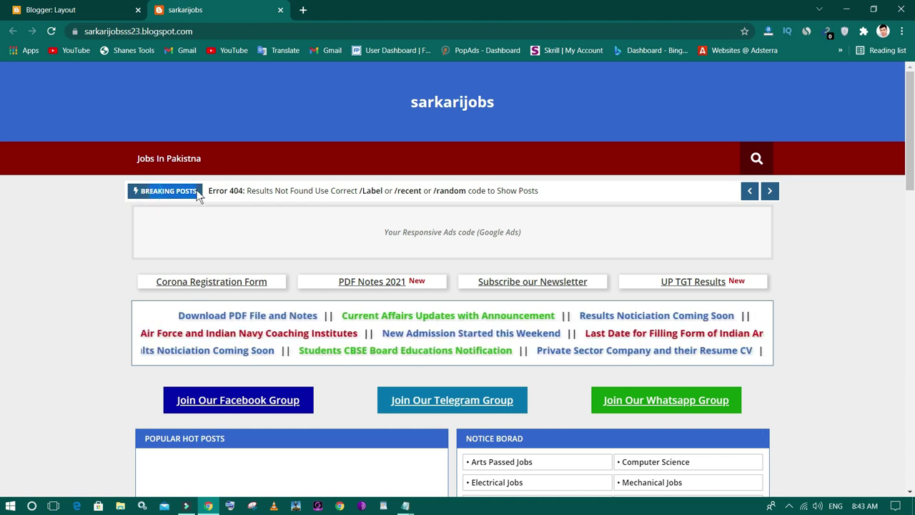
drag(207, 188, 579, 190)
- Return to the blog layout, retitle the Breaking Slider's gadget to "Latest Jobs", and save it
click(65, 10)
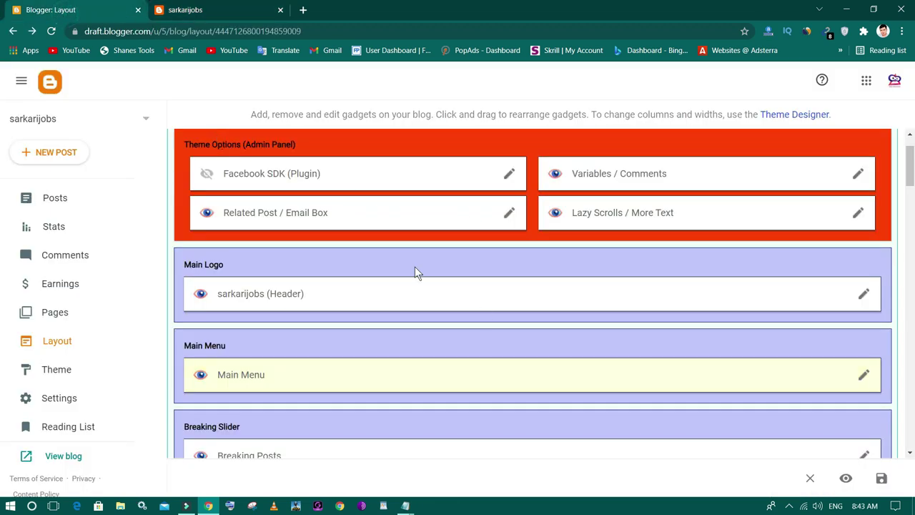
scroll(482, 314, down, 1)
scroll(481, 315, down, 1)
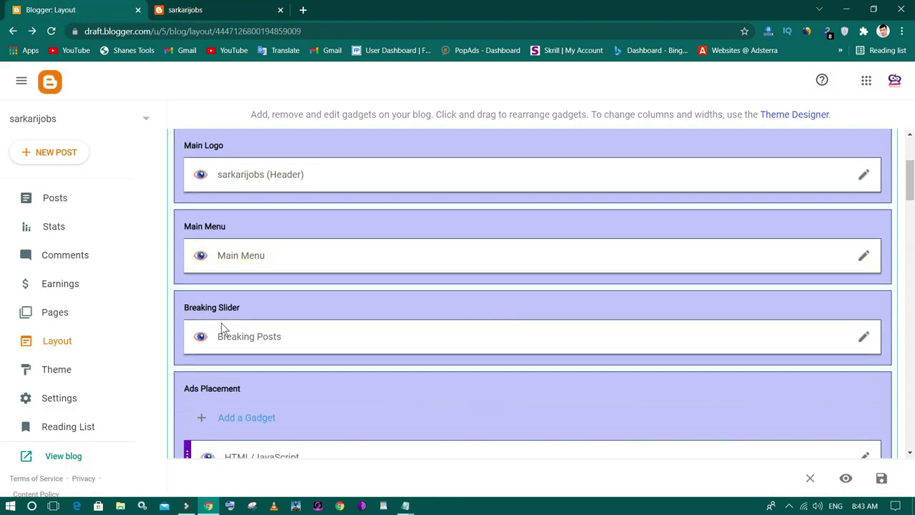
click(863, 336)
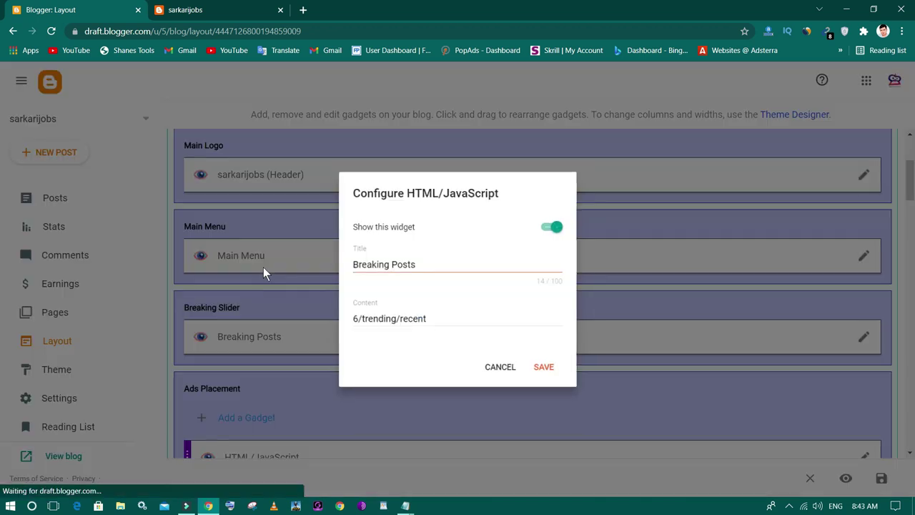
click(388, 266)
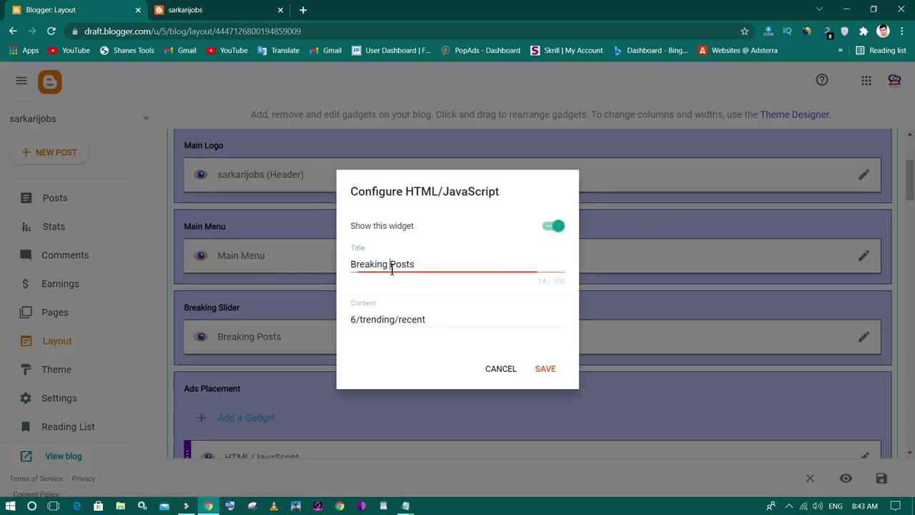
triple_click(386, 268)
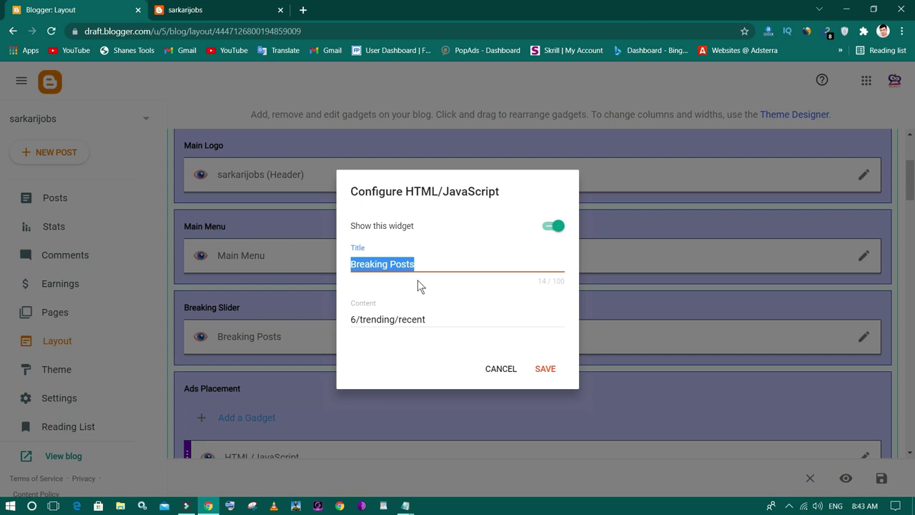
text(Latest Jobs)
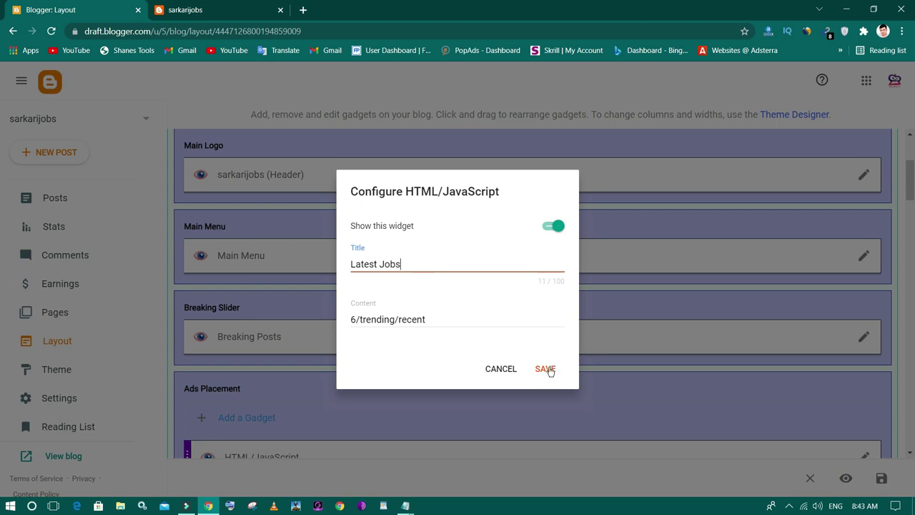
click(546, 368)
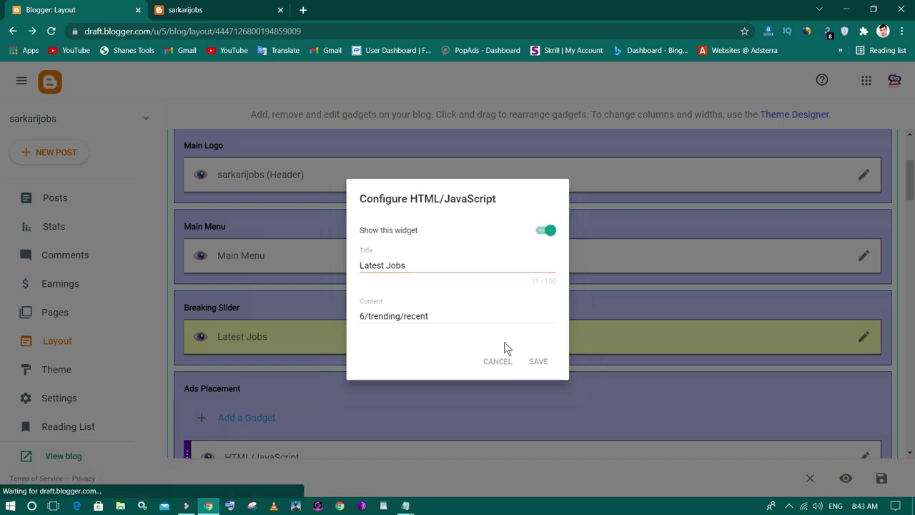
- Re-enter 6 as the leading number of the Latest Jobs gadget's content and save the gadget
scroll(504, 342, down, 2)
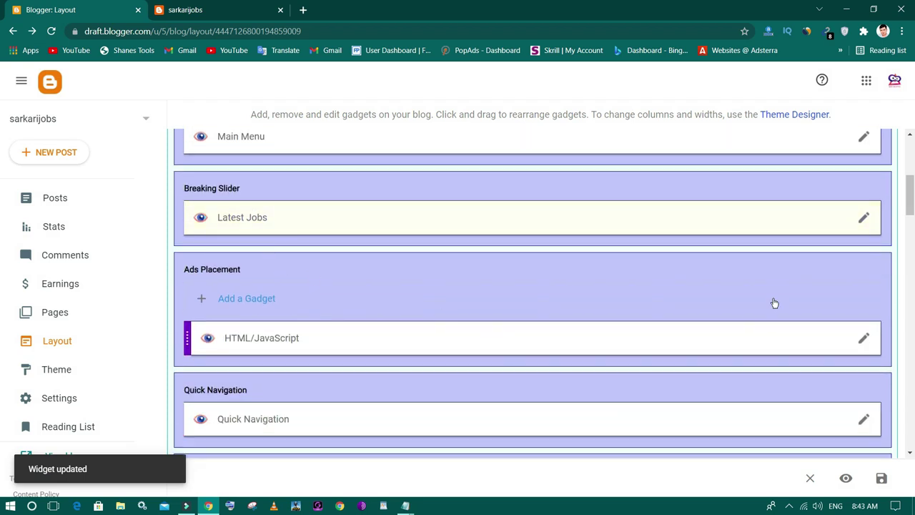
click(863, 217)
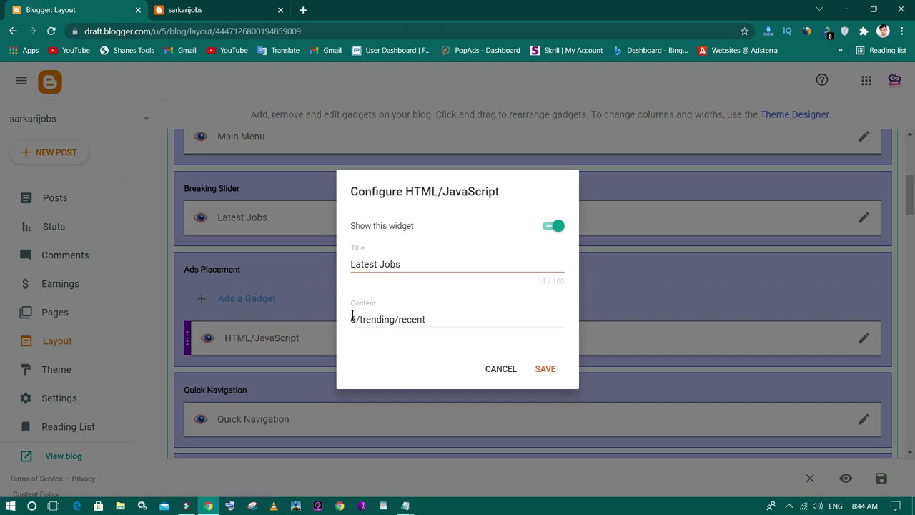
drag(352, 318, 468, 318)
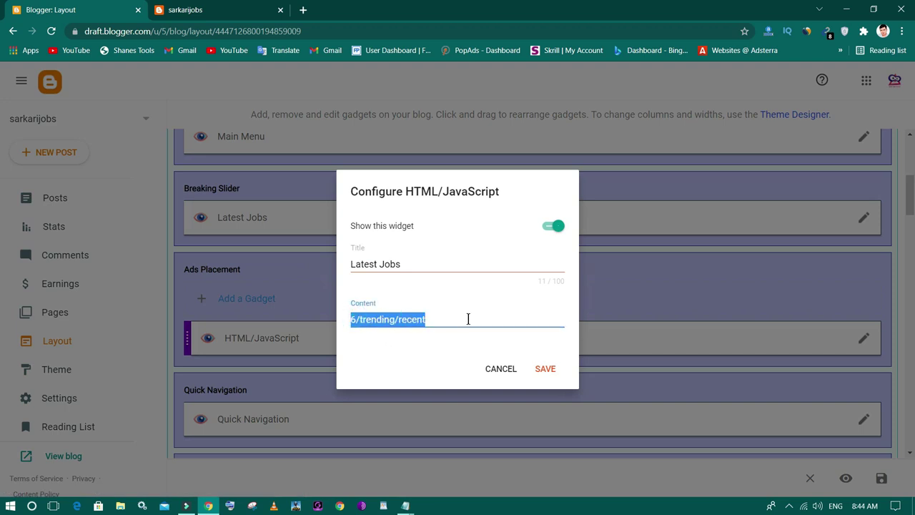
click(351, 321)
key(BackSpace)
text(6)
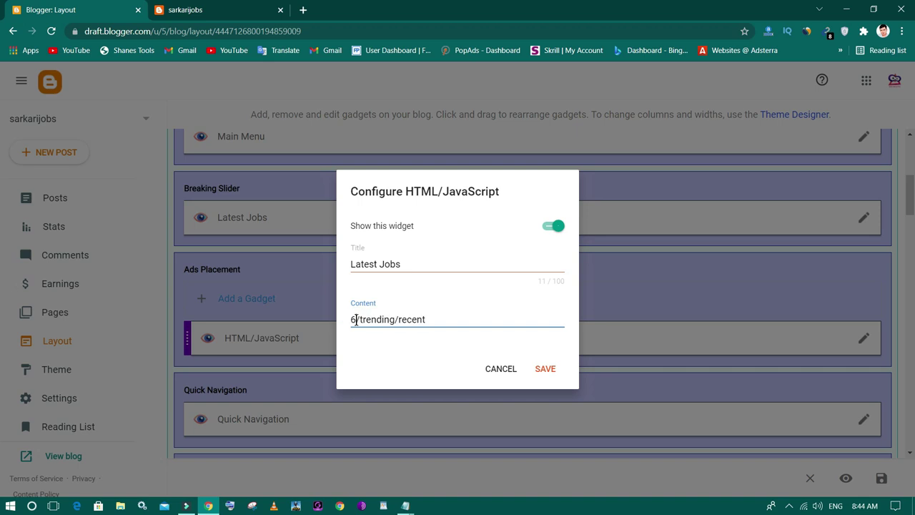
click(545, 370)
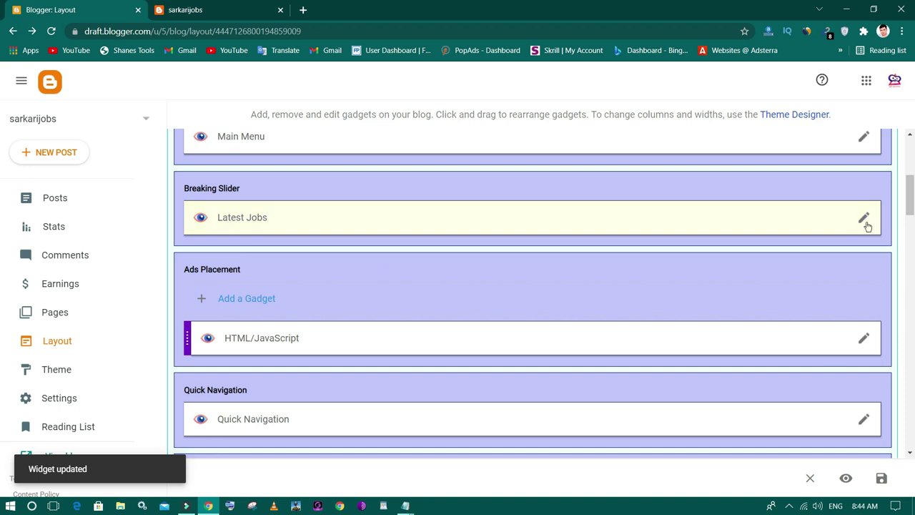
click(864, 222)
click(447, 319)
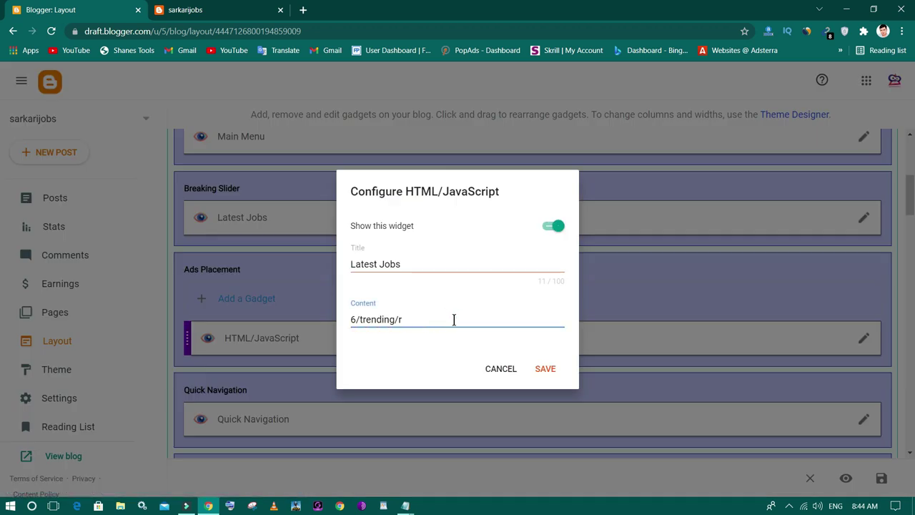
click(205, 10)
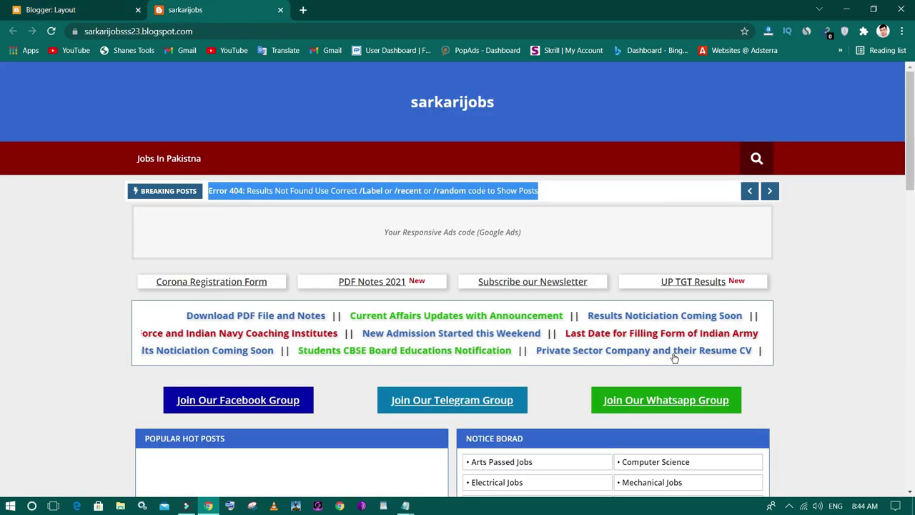
scroll(647, 401, down, 2)
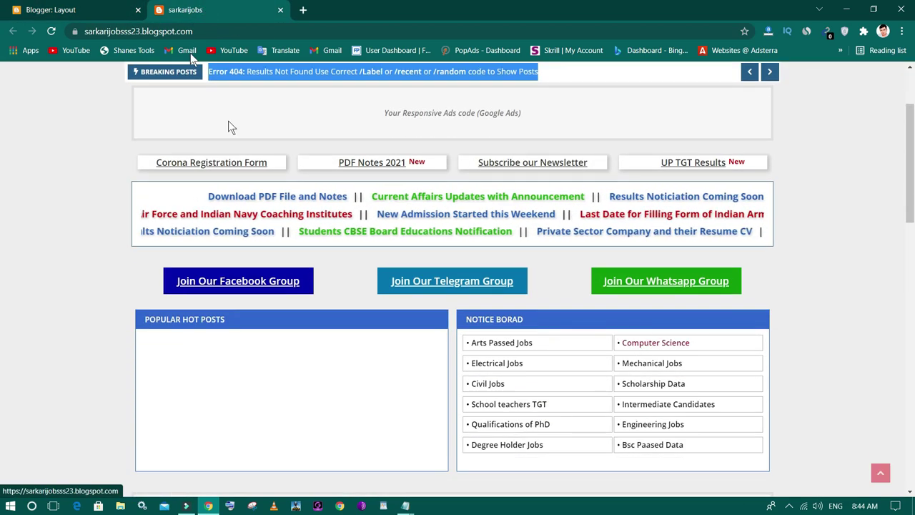
click(49, 7)
click(508, 373)
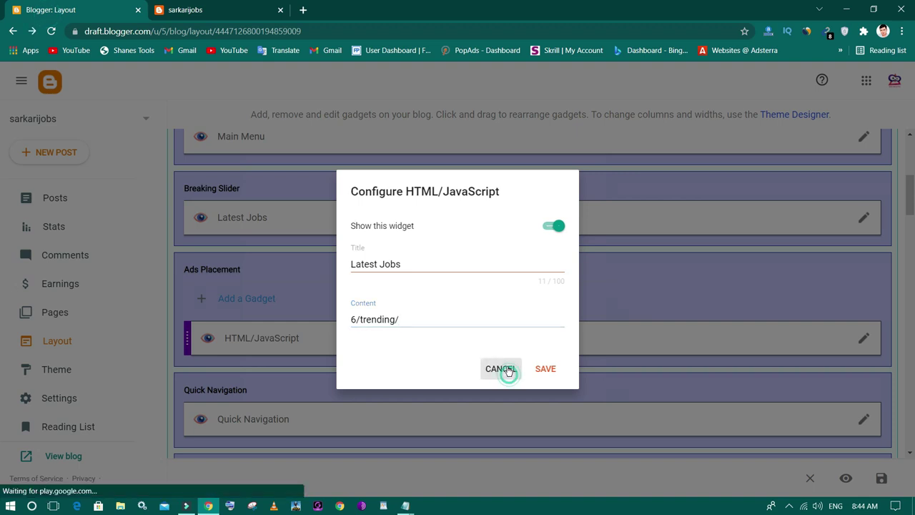
- Open the Quick Navigation gadget's link list and compare its entries with the links on the live blog
scroll(524, 328, down, 2)
mouse_move(231, 225)
mouse_down()
mouse_move(238, 209)
mouse_move(227, 213)
mouse_up()
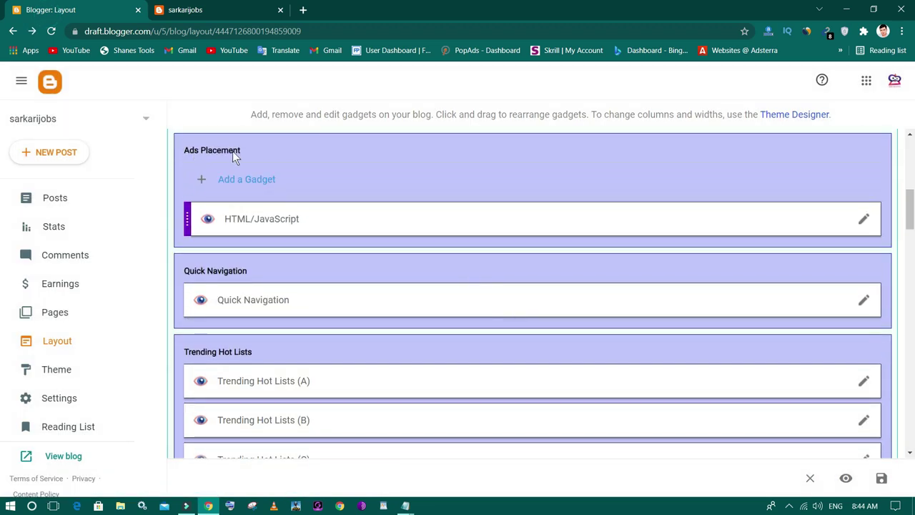
scroll(216, 219, down, 1)
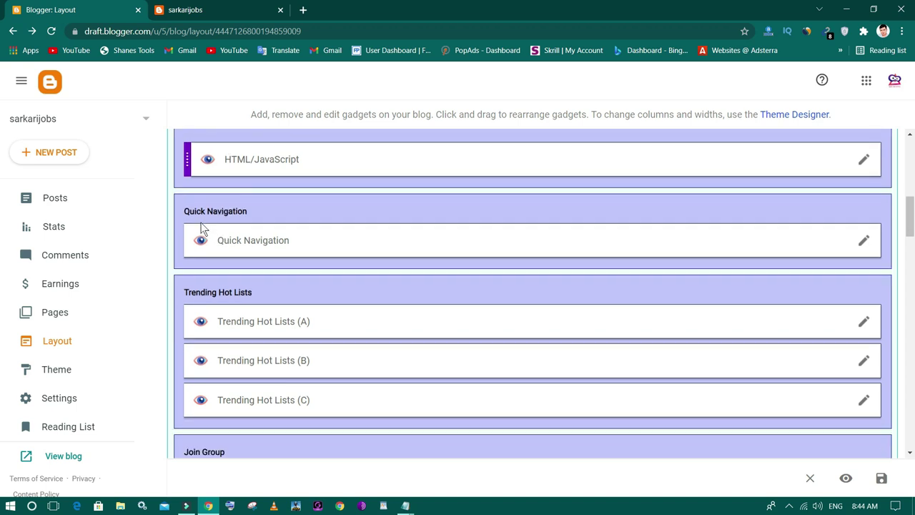
click(863, 240)
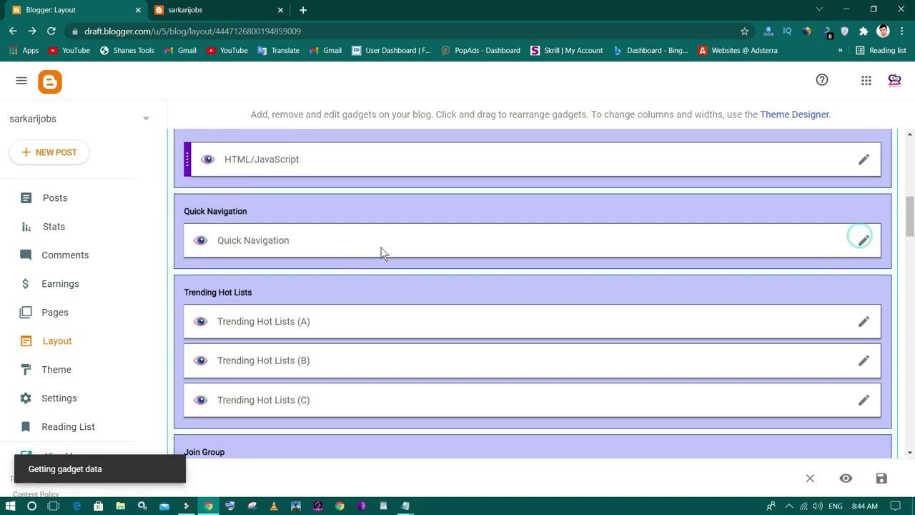
scroll(447, 219, down, 2)
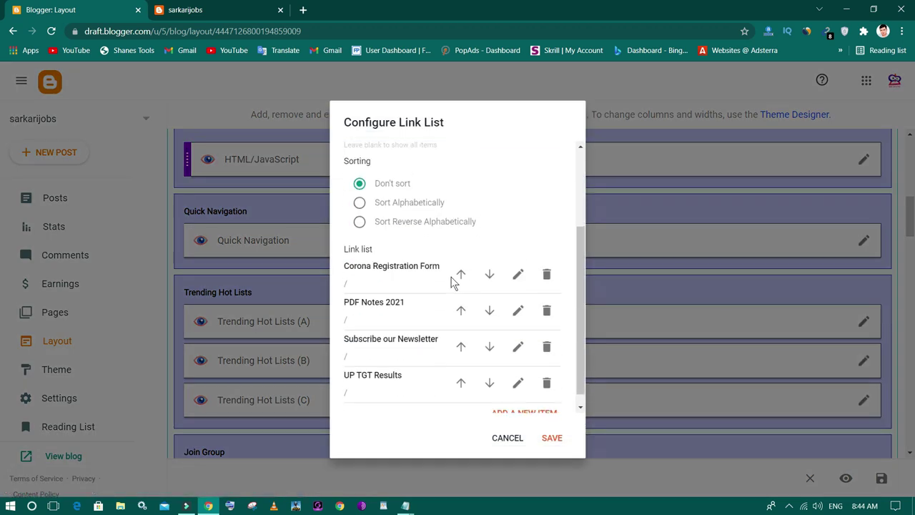
click(222, 9)
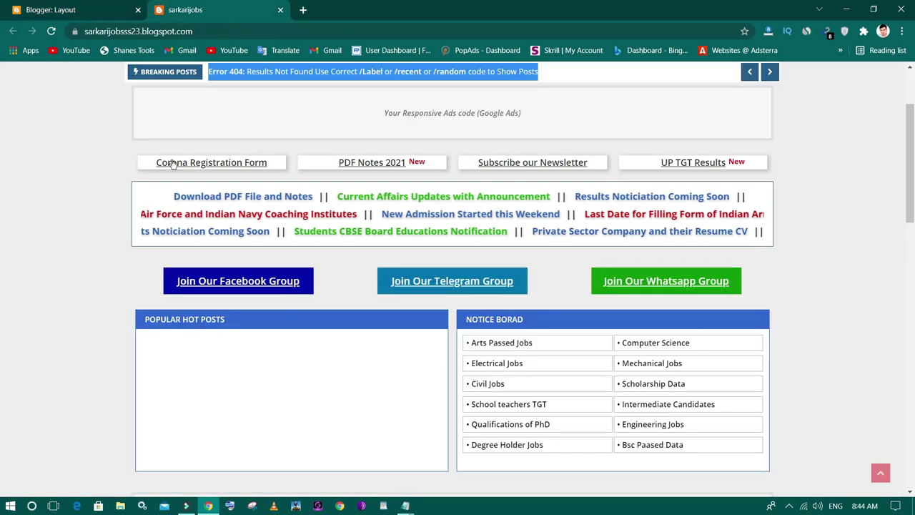
key(ctrl+Tab)
scroll(474, 298, up, 2)
scroll(471, 326, down, 2)
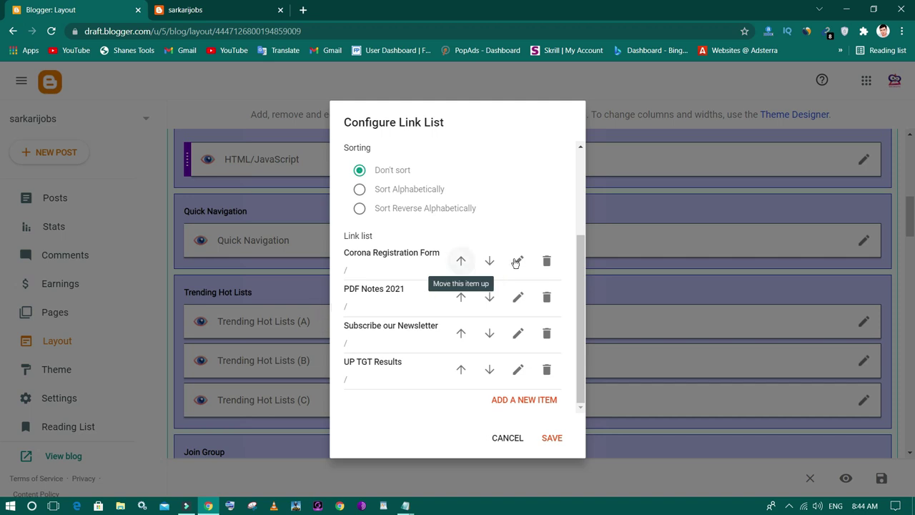
- Delete all existing links from the Quick Navigation gadget's link list
double_click(547, 260)
click(545, 297)
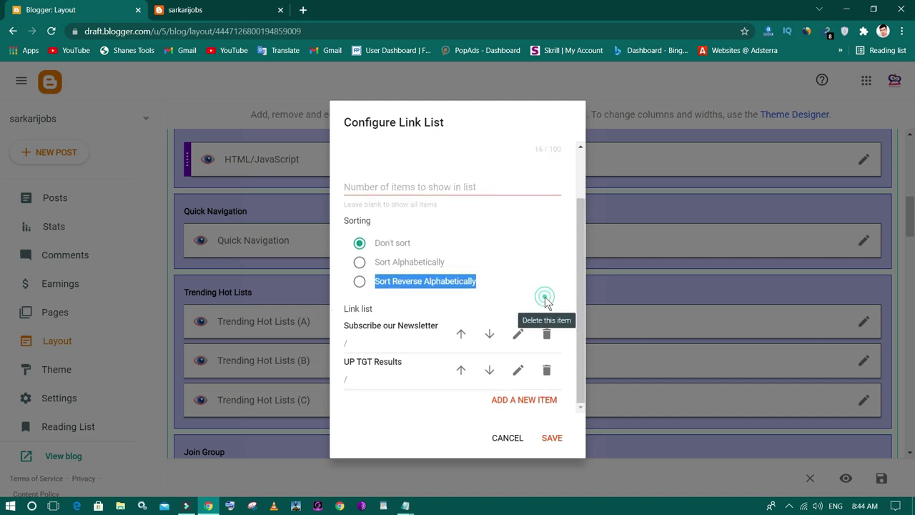
click(546, 368)
click(547, 371)
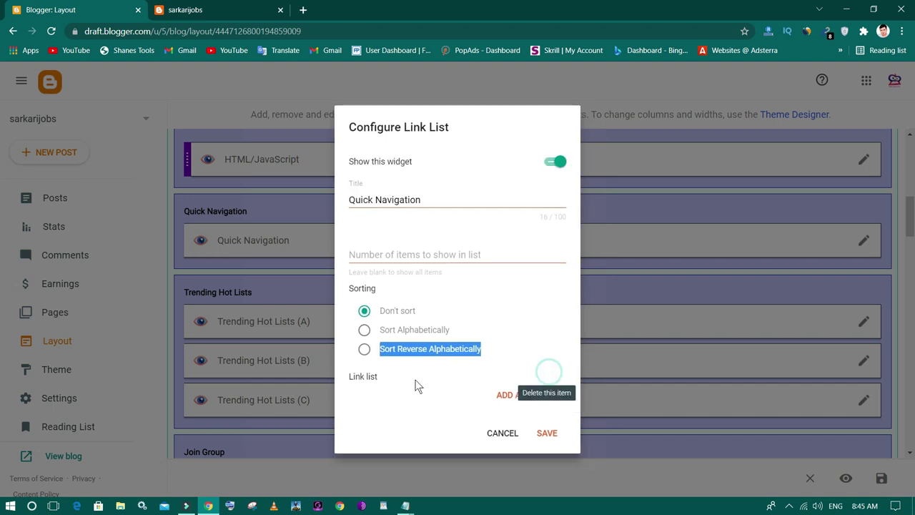
click(508, 392)
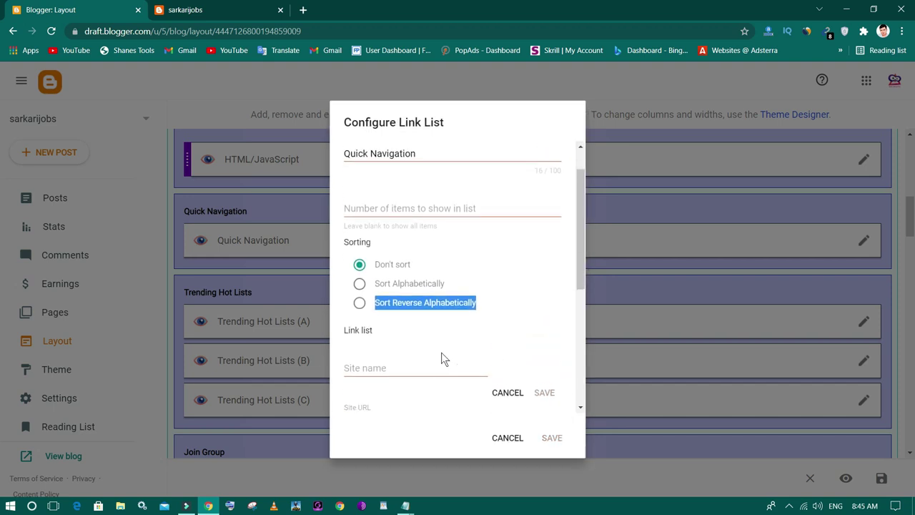
click(422, 346)
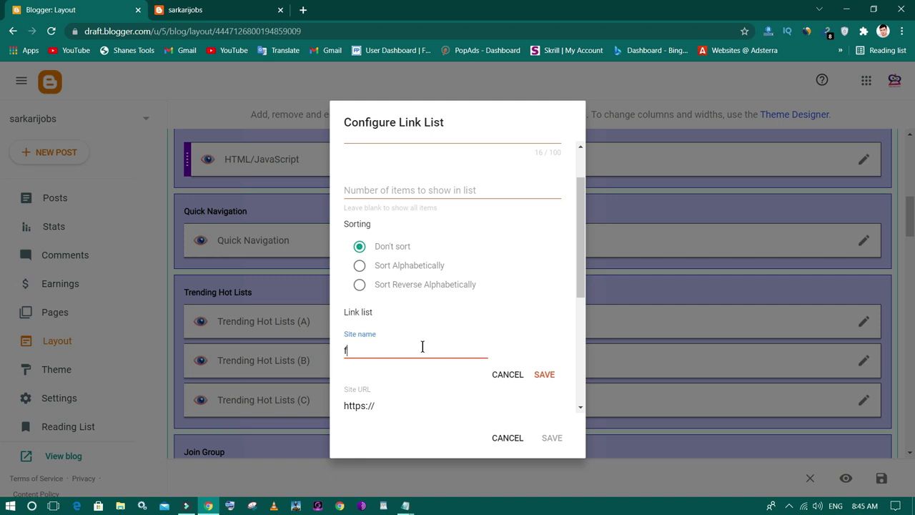
click(158, 9)
right_click(655, 345)
click(50, 9)
click(384, 405)
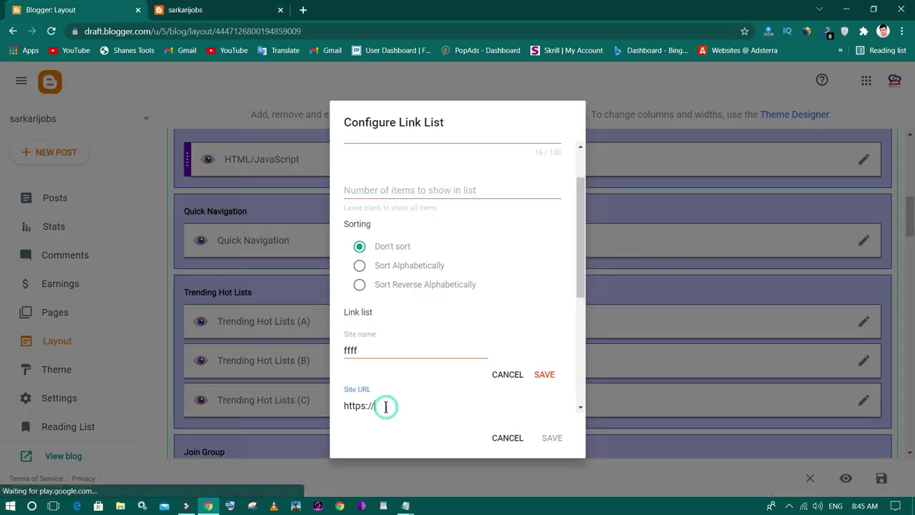
click(545, 255)
click(184, 10)
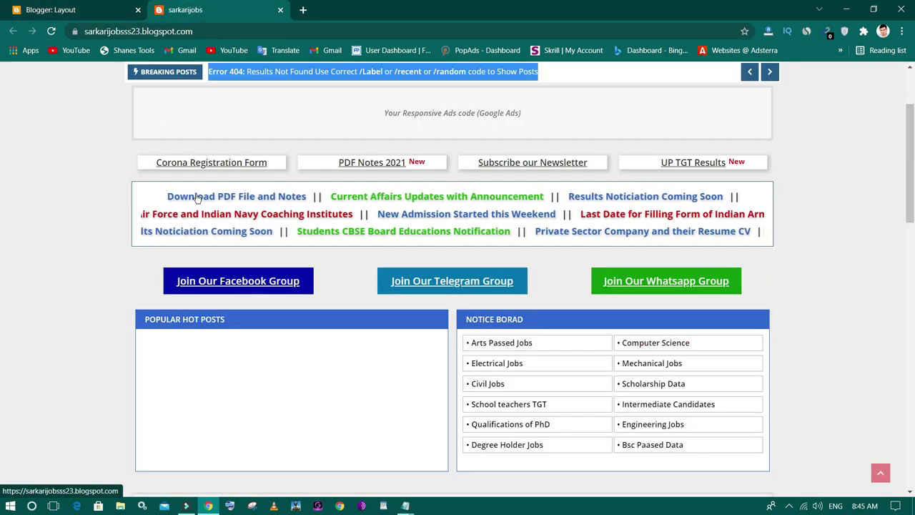
- Discard the unsaved changes to the Quick Navigation link list and look over the live blog's link rows
click(78, 9)
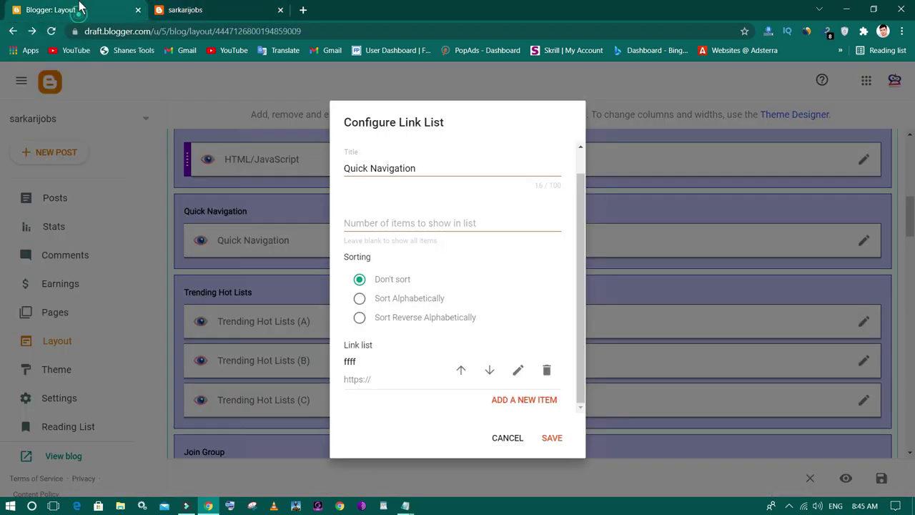
click(508, 437)
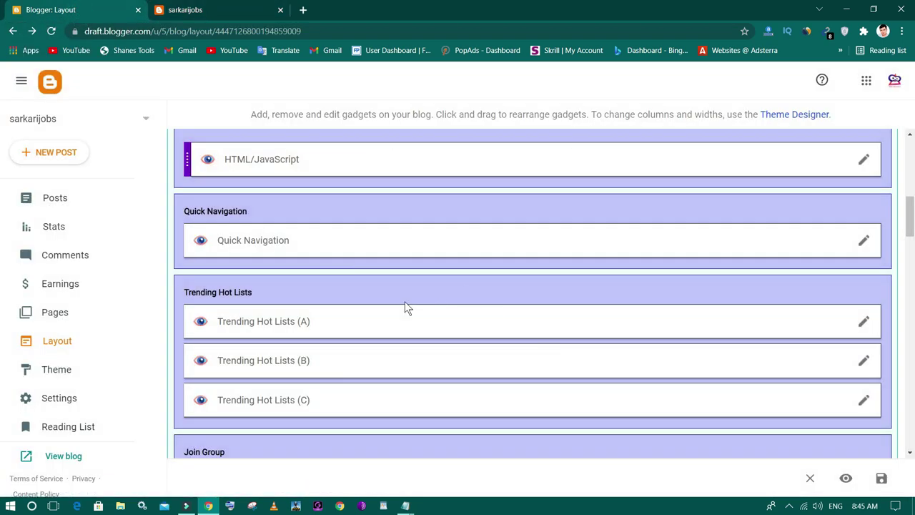
click(214, 10)
scroll(317, 166, down, 1)
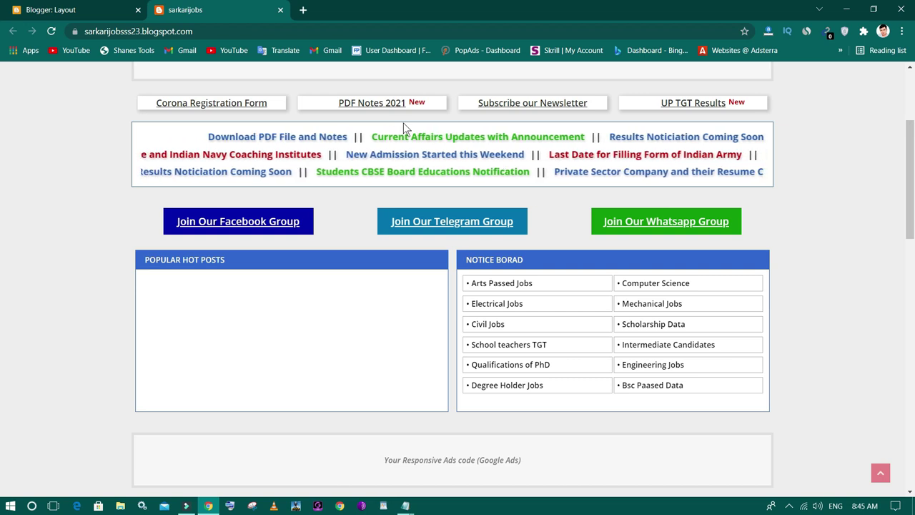
- Create a new blog post titled "test" and hold off publishing it
click(96, 10)
click(73, 195)
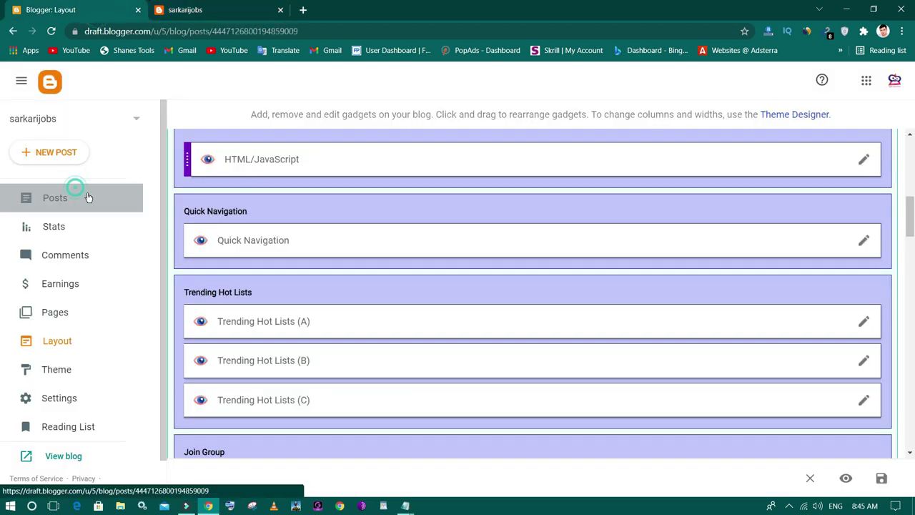
click(60, 157)
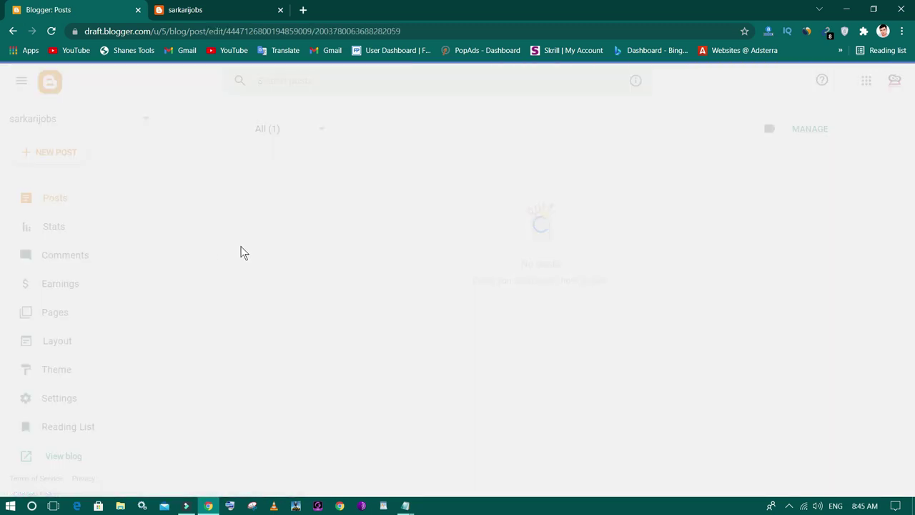
text(st)
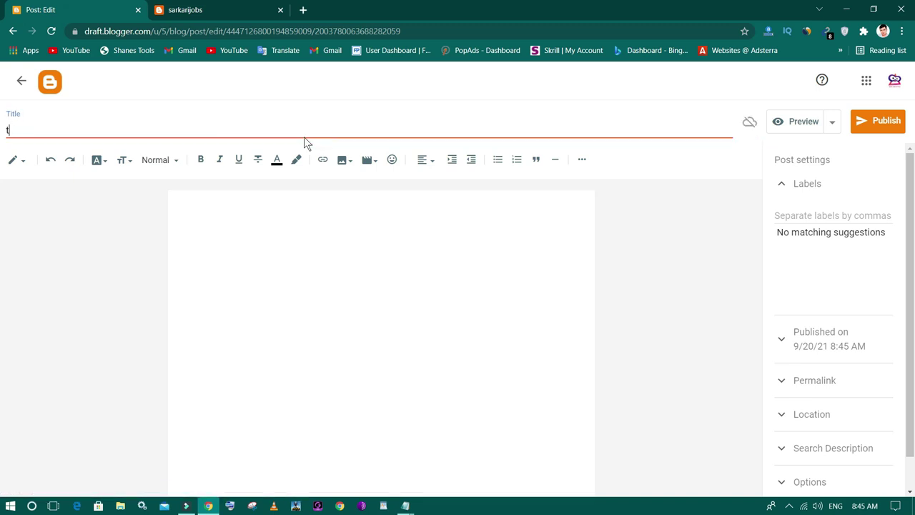
click(894, 126)
click(458, 310)
- Add the label "jobs in indai" to the test post and publish the post
click(816, 221)
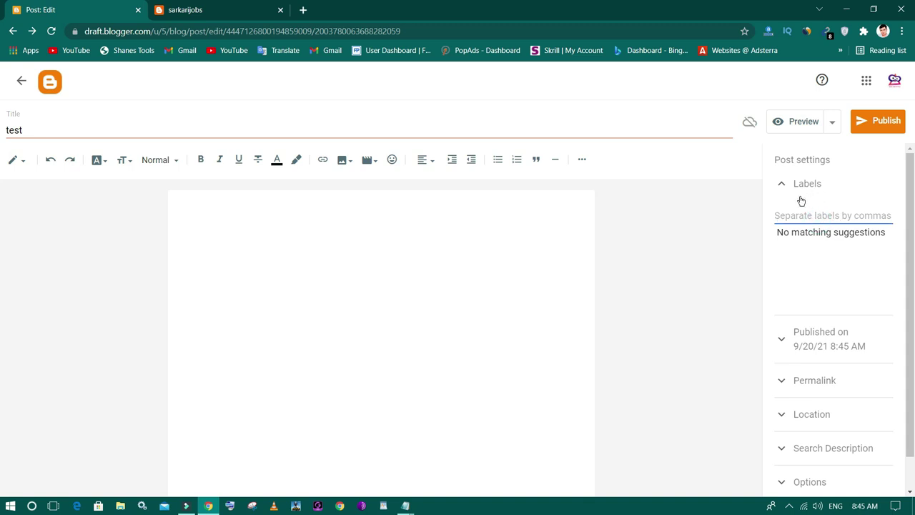
text(jobs in indai)
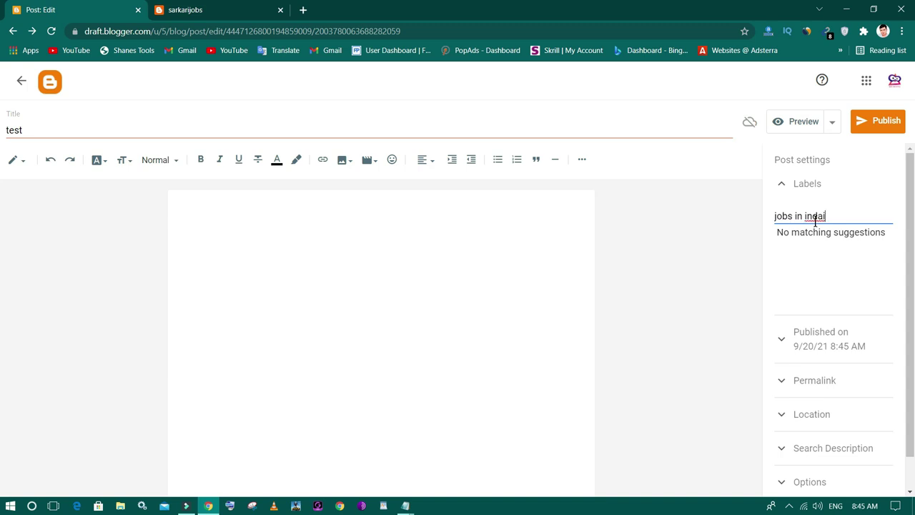
right_click(816, 217)
click(814, 224)
click(782, 195)
click(878, 121)
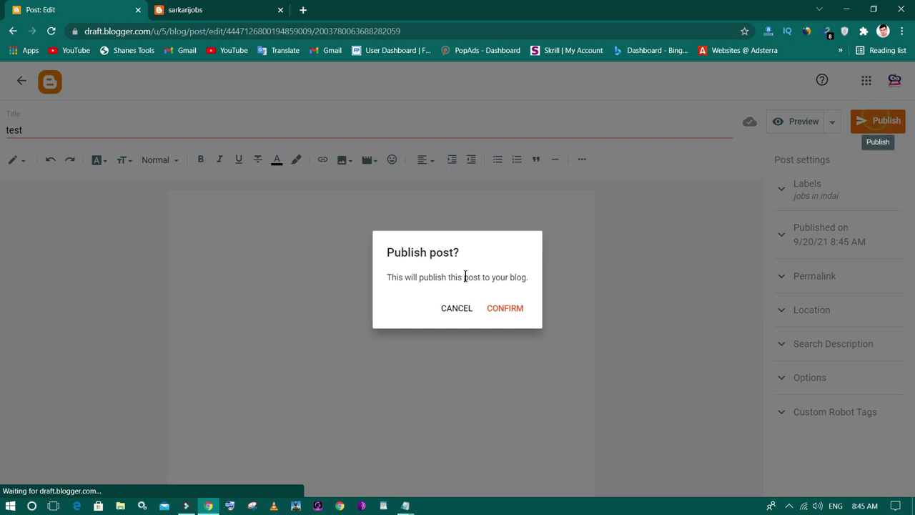
click(507, 306)
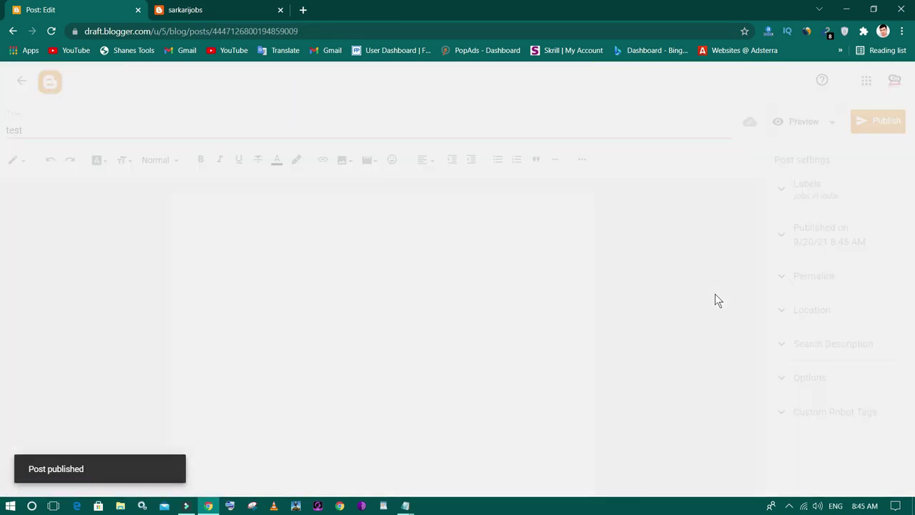
- Reload the live blog and check the Latest Jobs slider and the sections below it
click(231, 5)
click(50, 31)
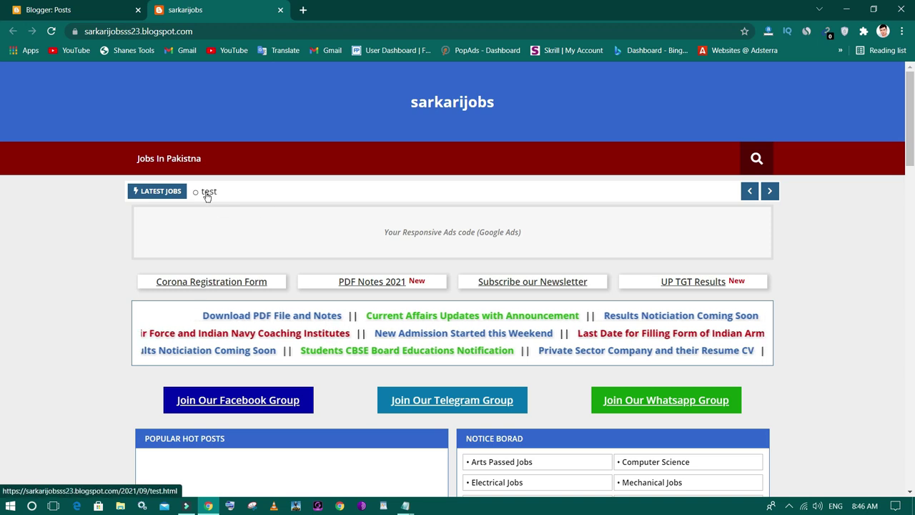
scroll(266, 216, down, 2)
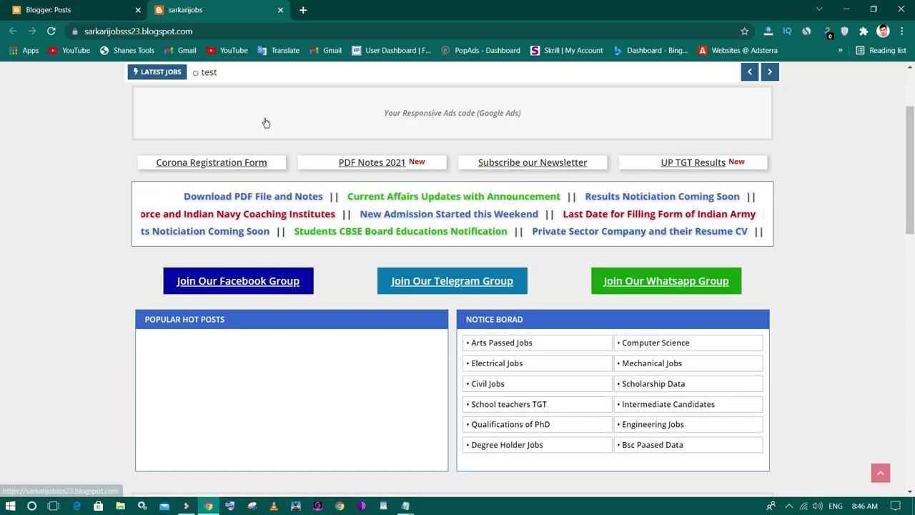
- Open the Trending Hot Lists (A) gadget from the blog layout and compare its links with the live blog's scrolling lists
click(38, 13)
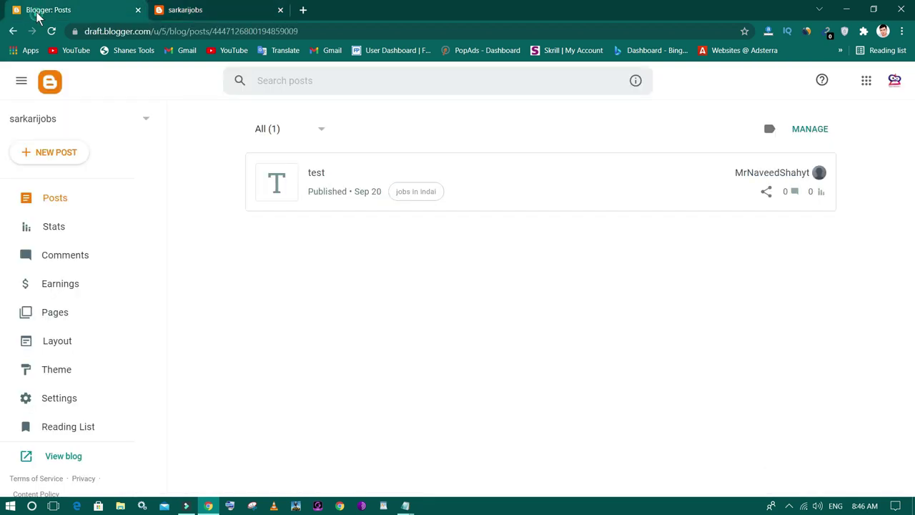
click(90, 345)
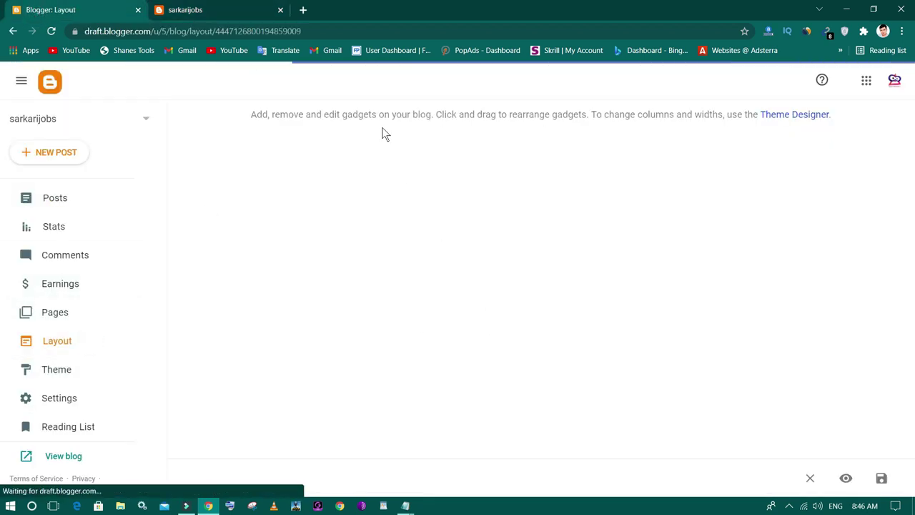
click(215, 8)
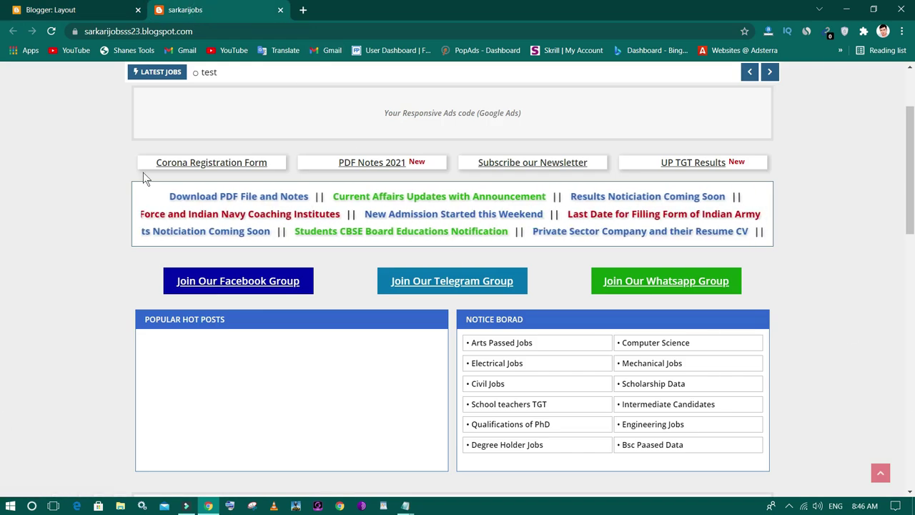
click(77, 8)
scroll(484, 222, down, 7)
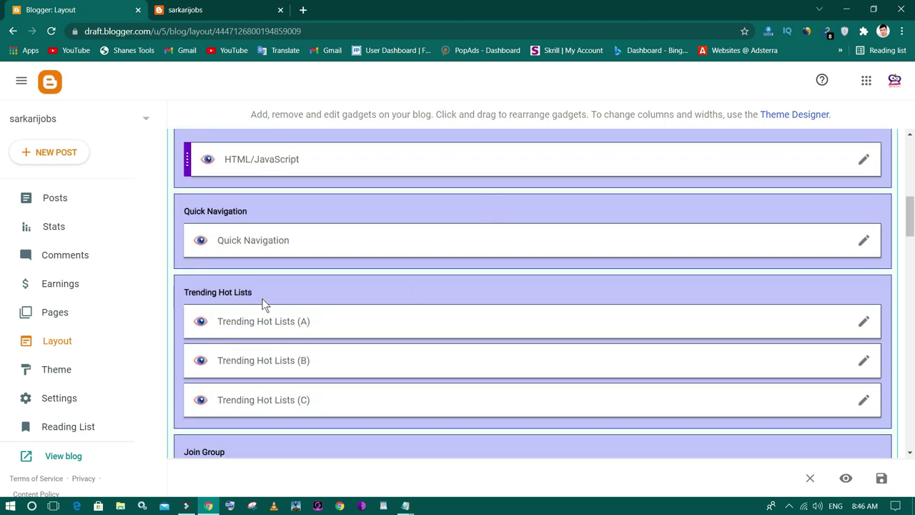
scroll(285, 300, down, 1)
click(864, 262)
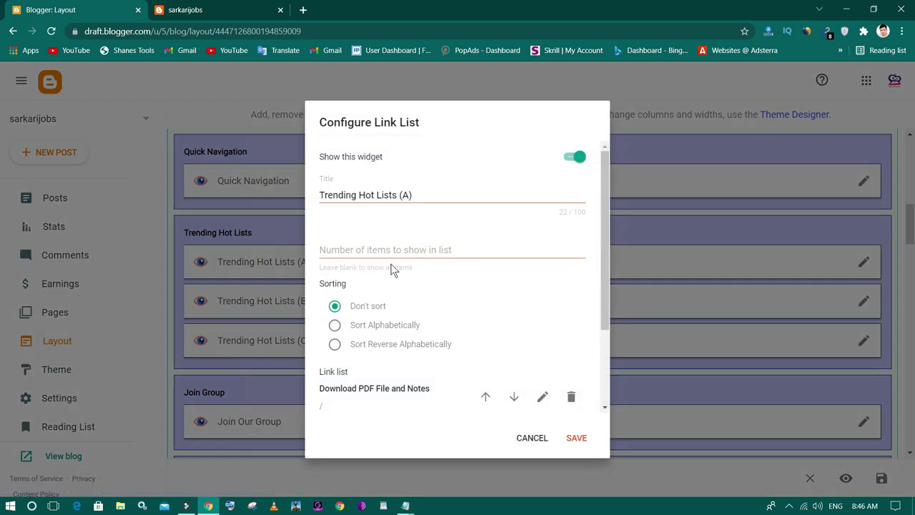
click(214, 9)
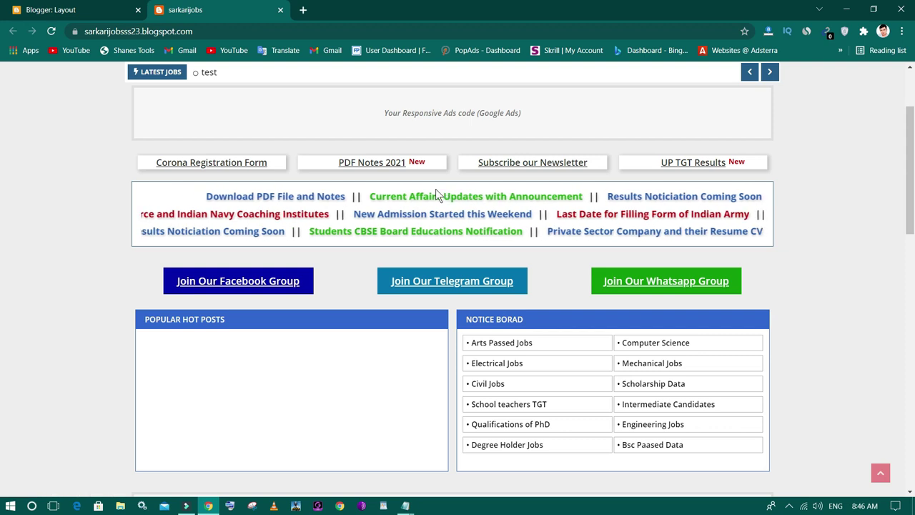
click(98, 12)
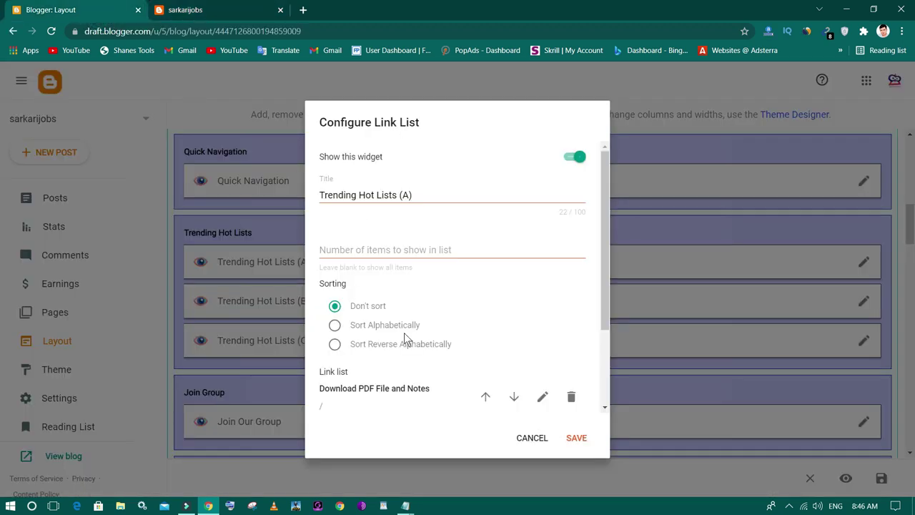
- Delete both existing links from Trending Hot Lists (A) and start a new item named "Jobs In India"
scroll(404, 332, down, 3)
click(577, 367)
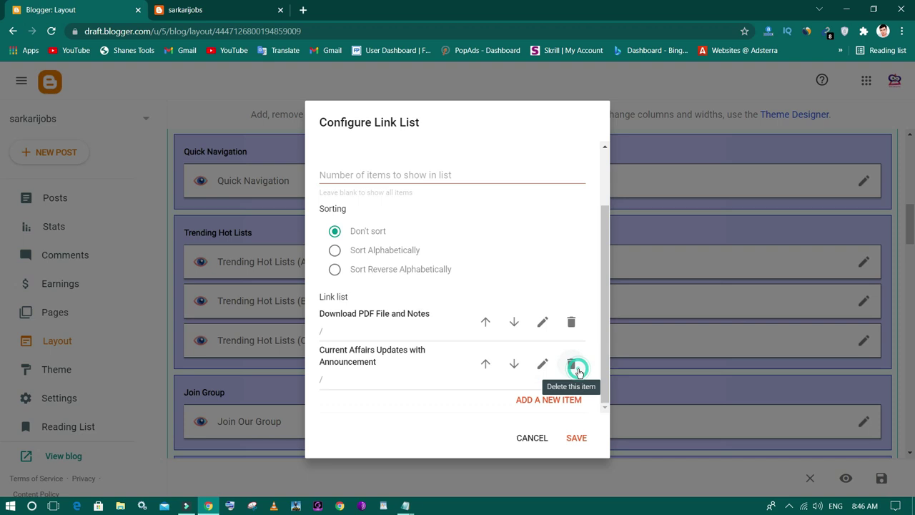
click(578, 367)
click(549, 367)
click(528, 395)
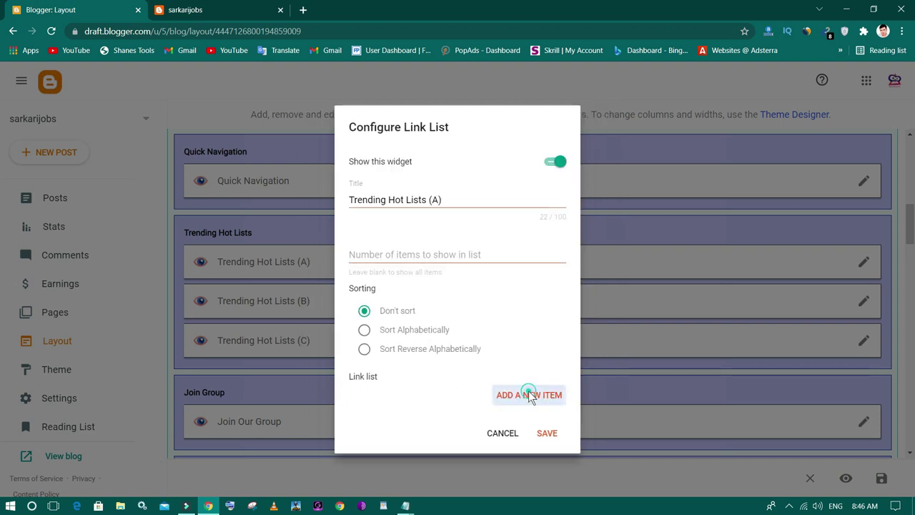
click(383, 287)
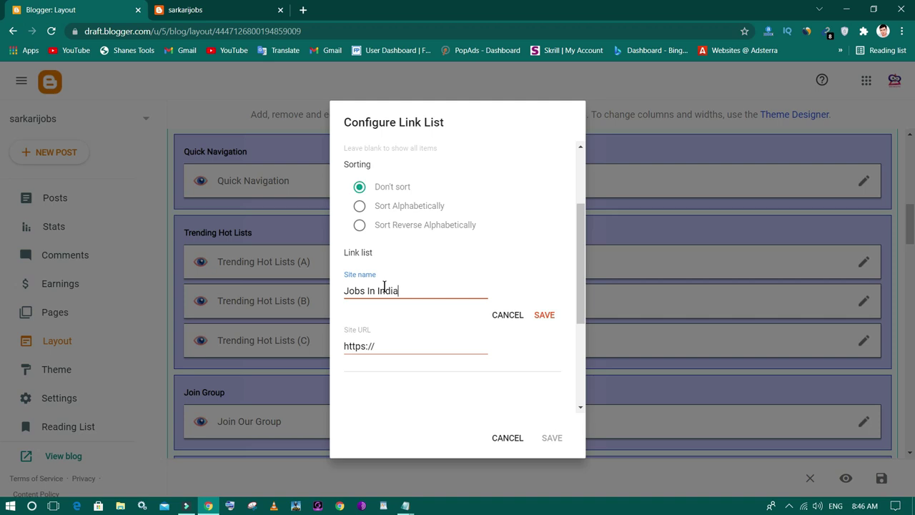
- Open the test post from the live blog's Govt Jobs section and find its Labels list
click(191, 9)
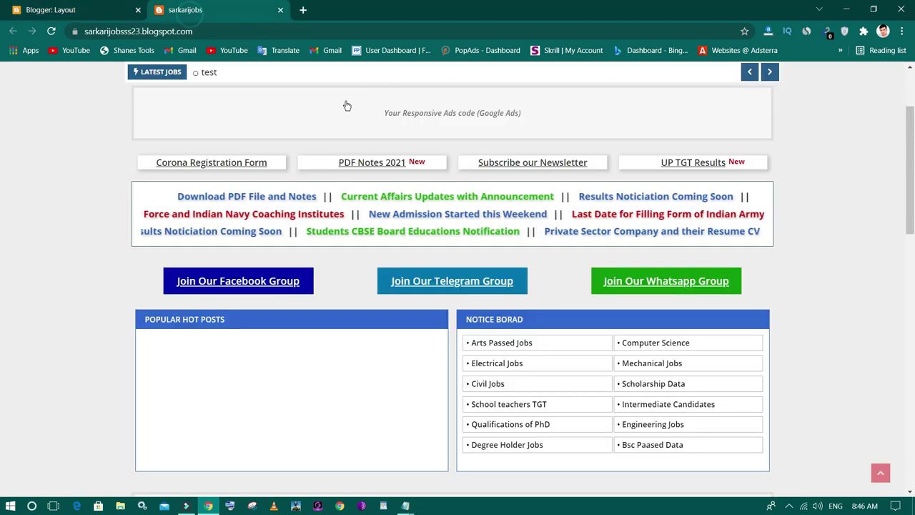
scroll(267, 163, up, 2)
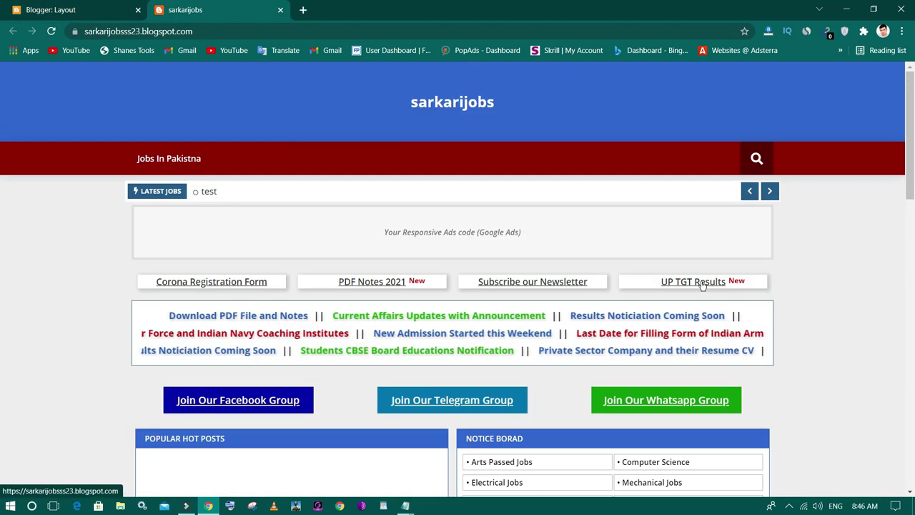
scroll(658, 285, down, 7)
scroll(635, 307, down, 2)
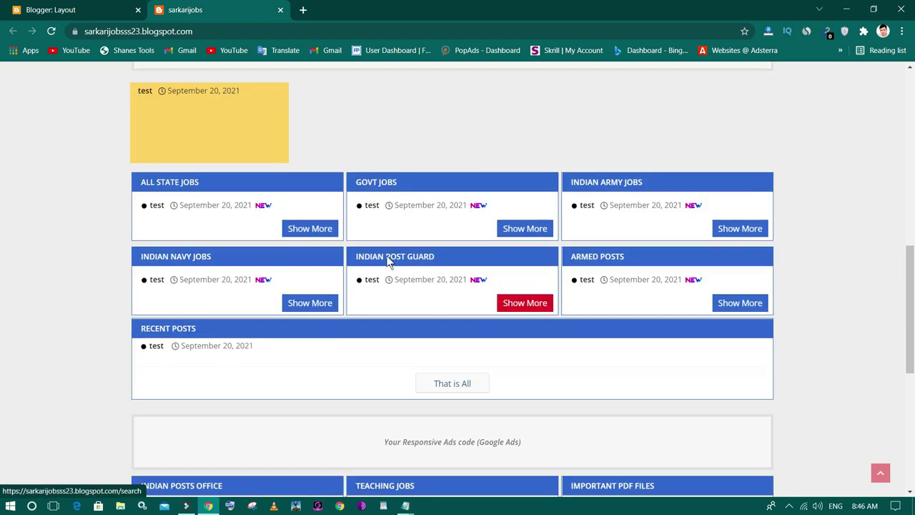
click(372, 205)
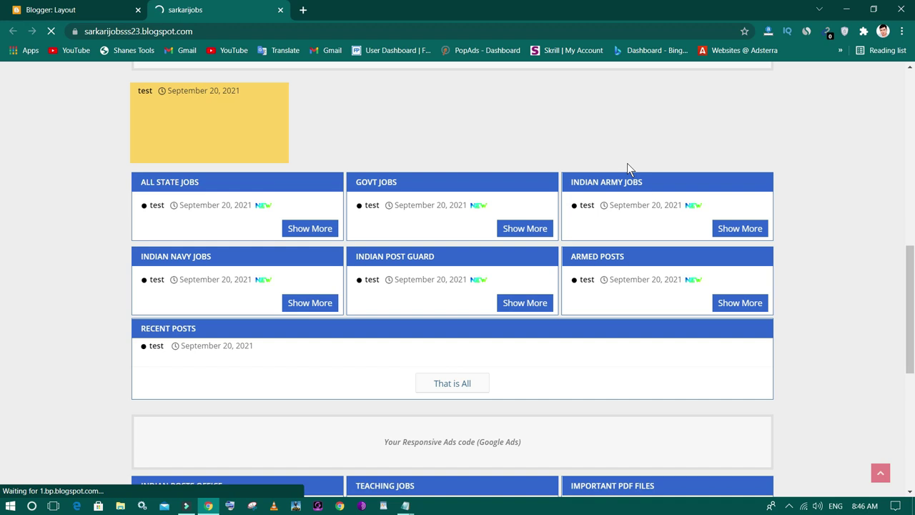
scroll(641, 181, down, 1)
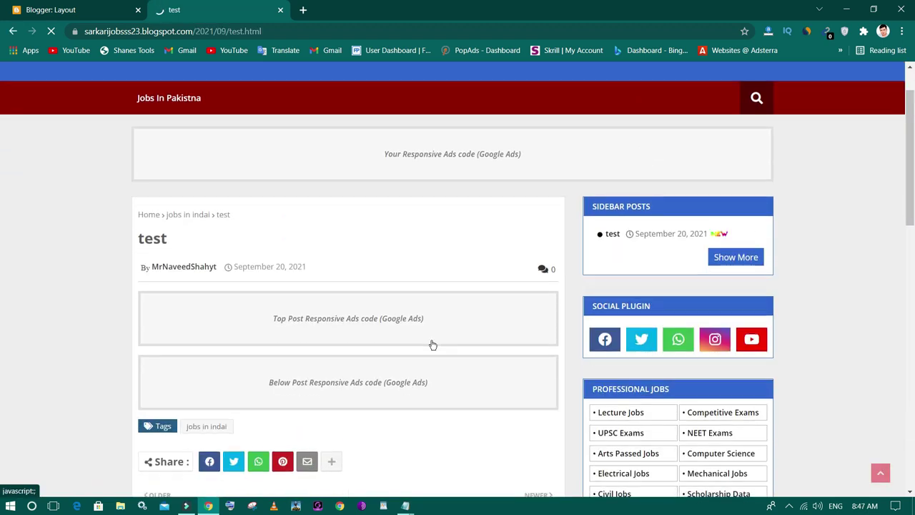
scroll(431, 346, down, 1)
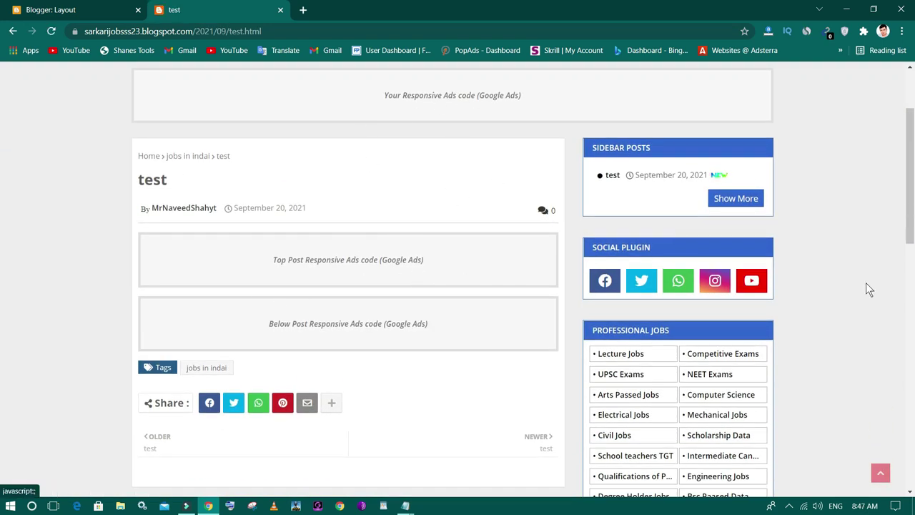
scroll(865, 282, down, 1)
scroll(866, 283, down, 3)
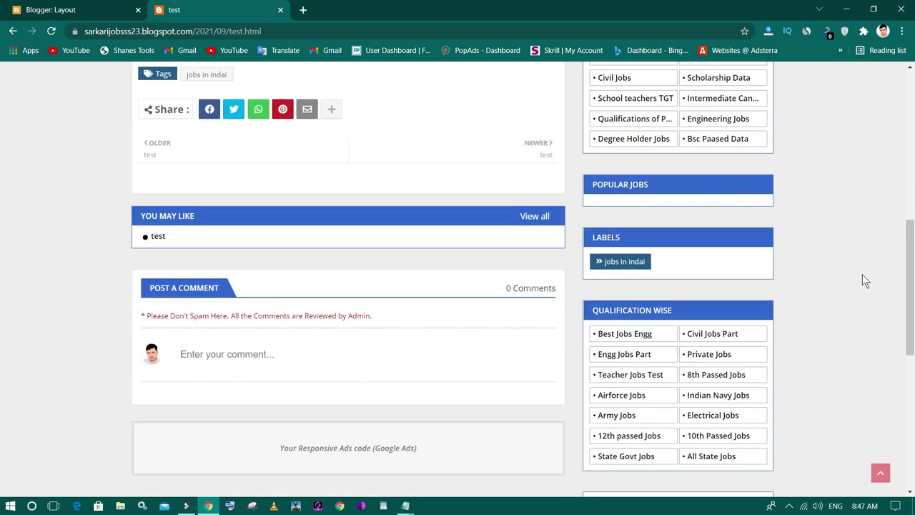
- Copy the link address of the "jobs in indai" label and open its page to check the listed posts
right_click(616, 268)
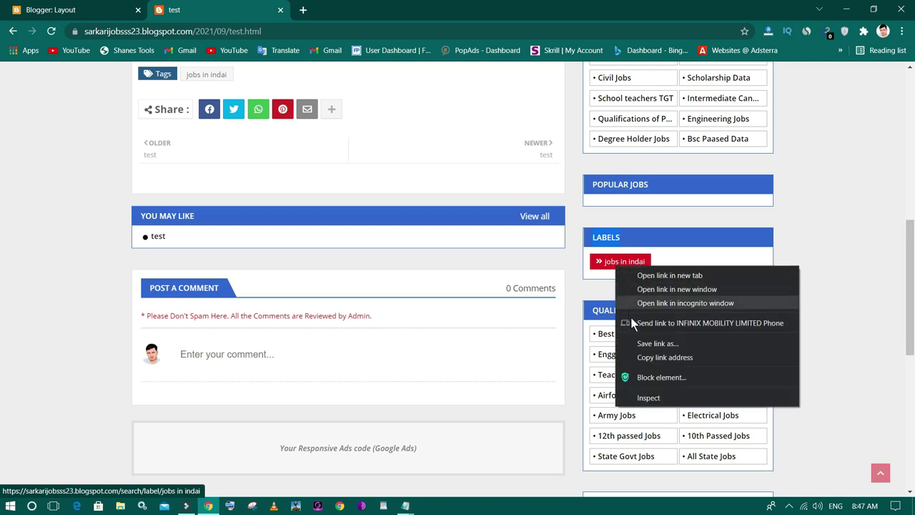
click(639, 354)
click(623, 265)
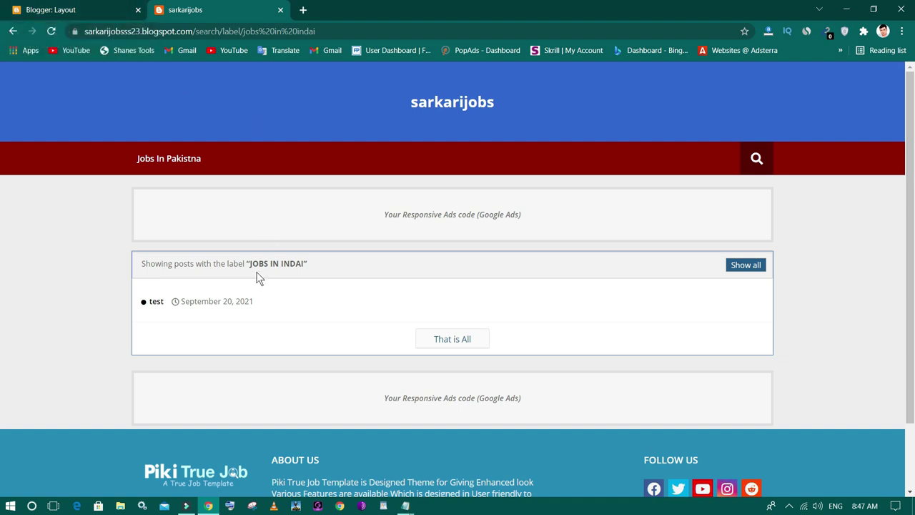
drag(249, 265, 291, 264)
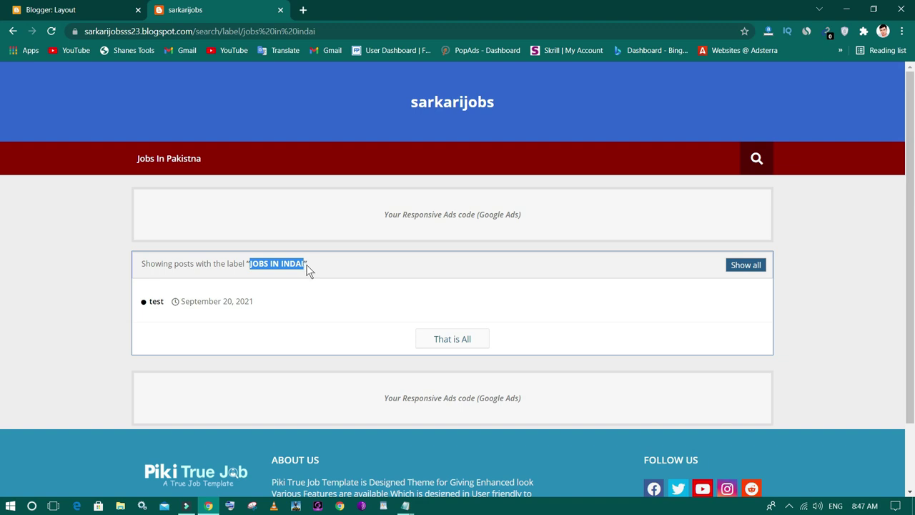
click(84, 9)
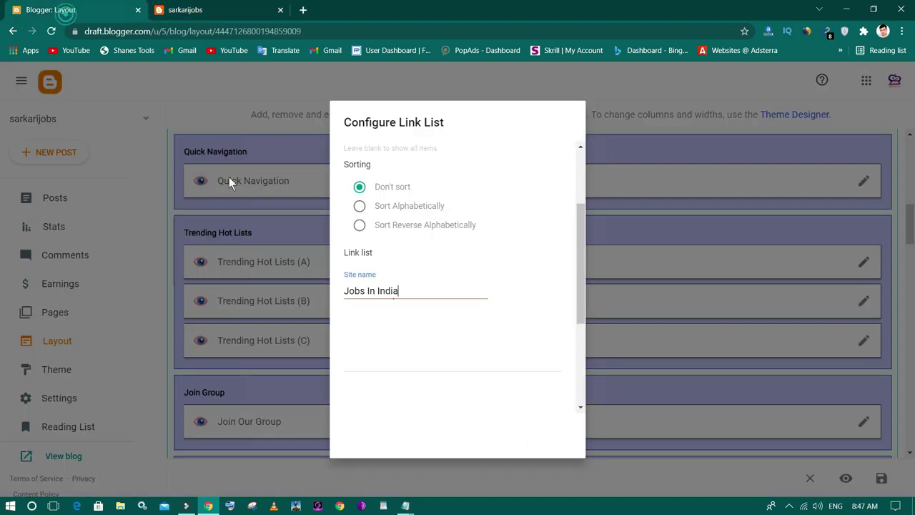
click(373, 343)
triple_click(374, 346)
right_click(375, 346)
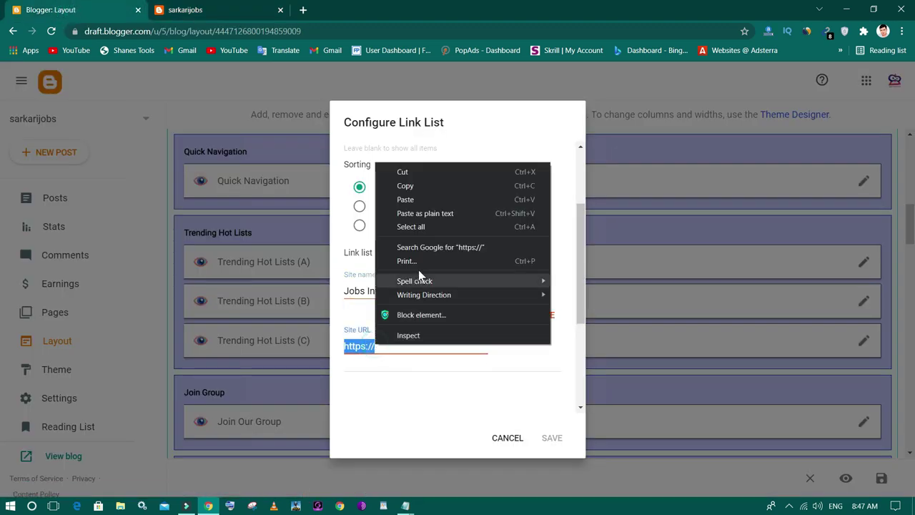
click(428, 203)
click(545, 314)
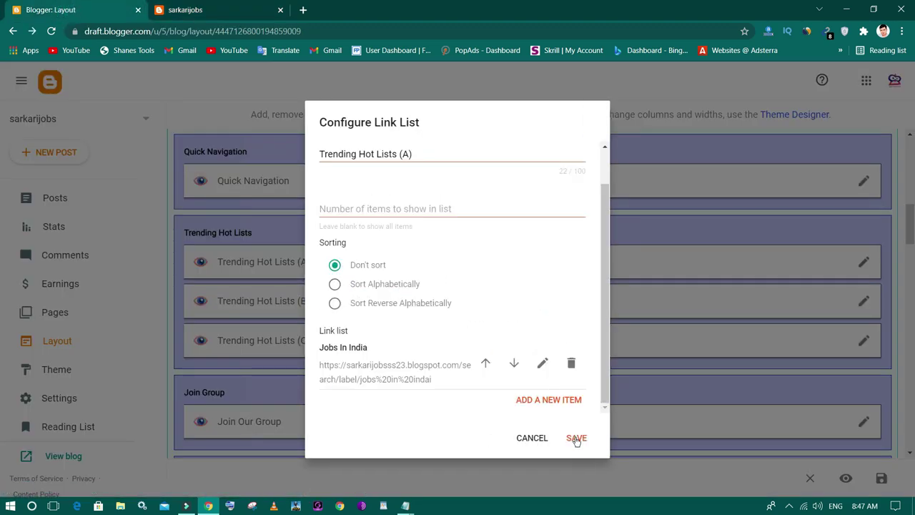
- Save the Trending Hot Lists (A) gadget and view the trending lists on the live blog's homepage
click(576, 439)
click(189, 8)
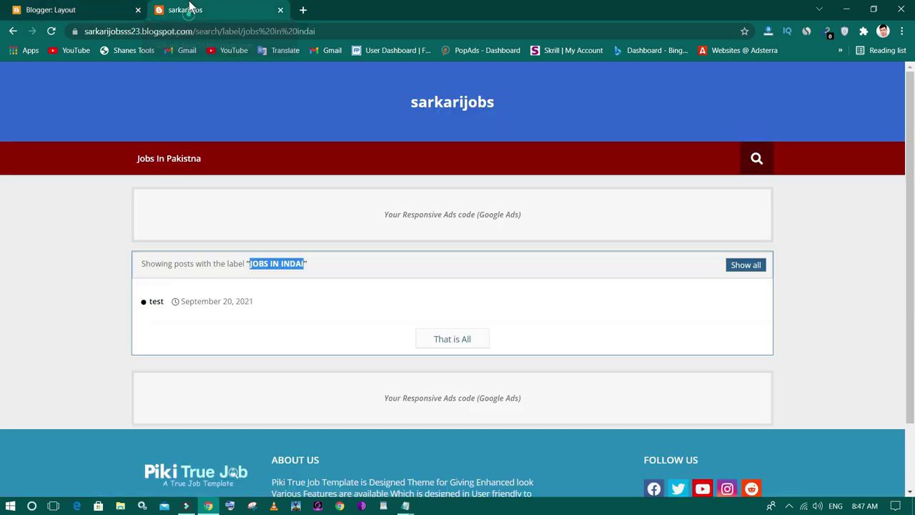
click(438, 100)
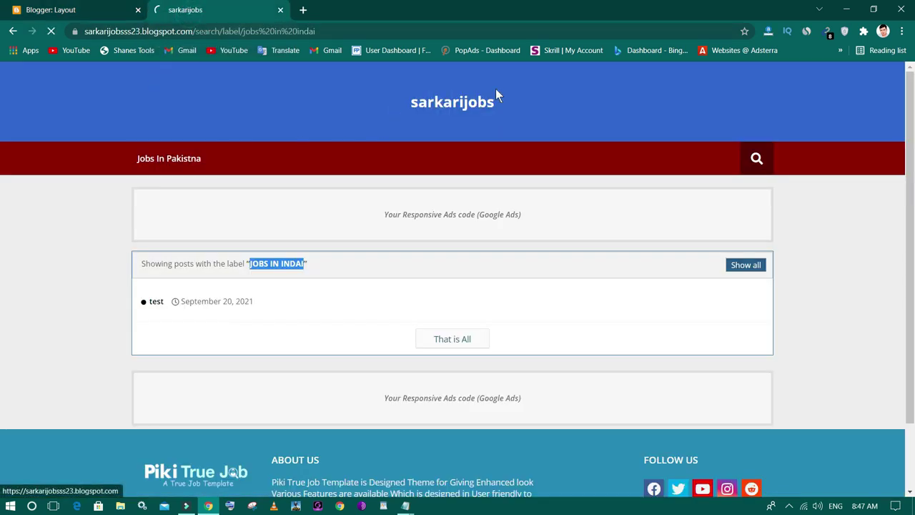
scroll(566, 104, down, 1)
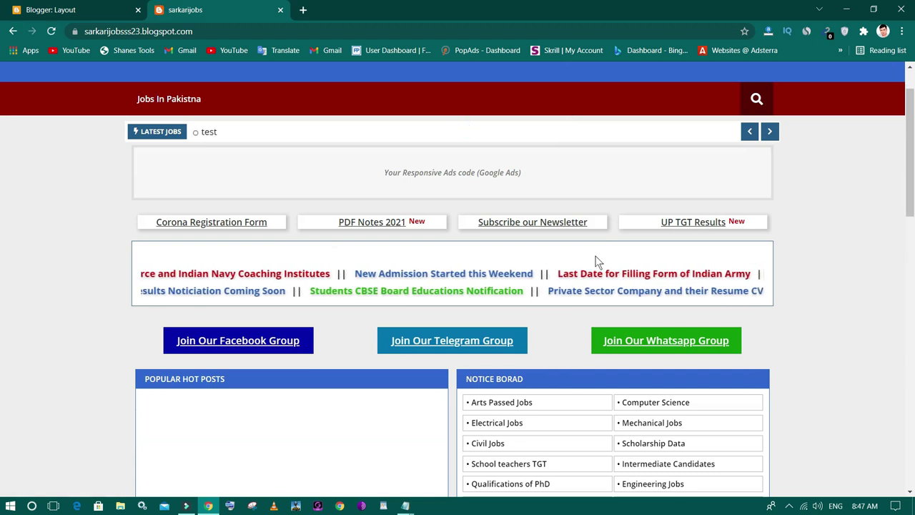
click(57, 10)
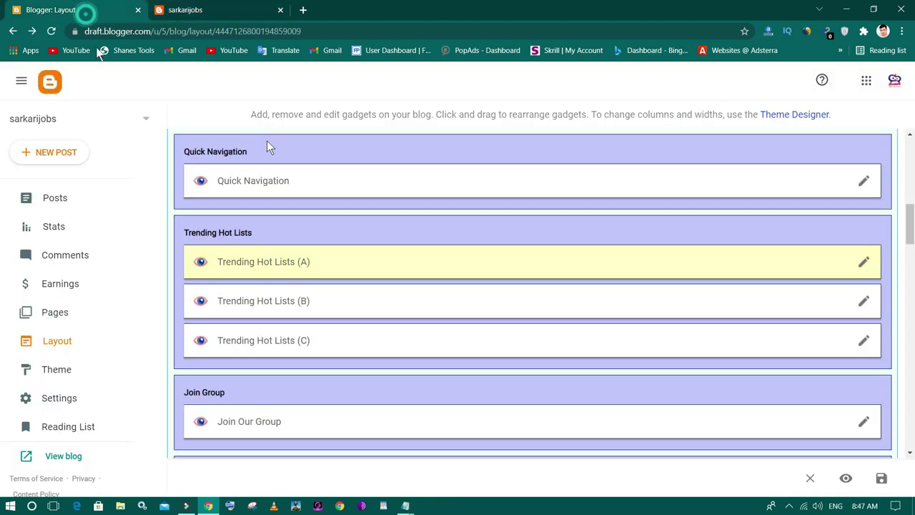
click(863, 301)
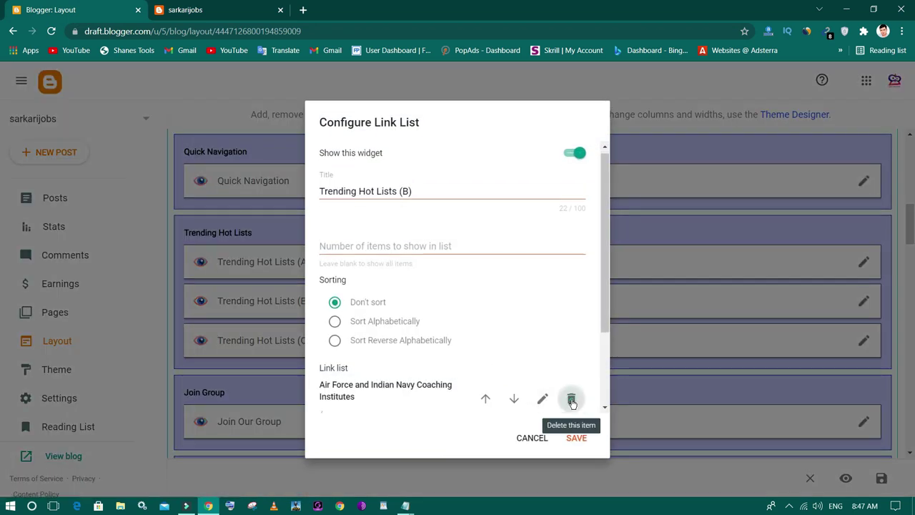
click(572, 402)
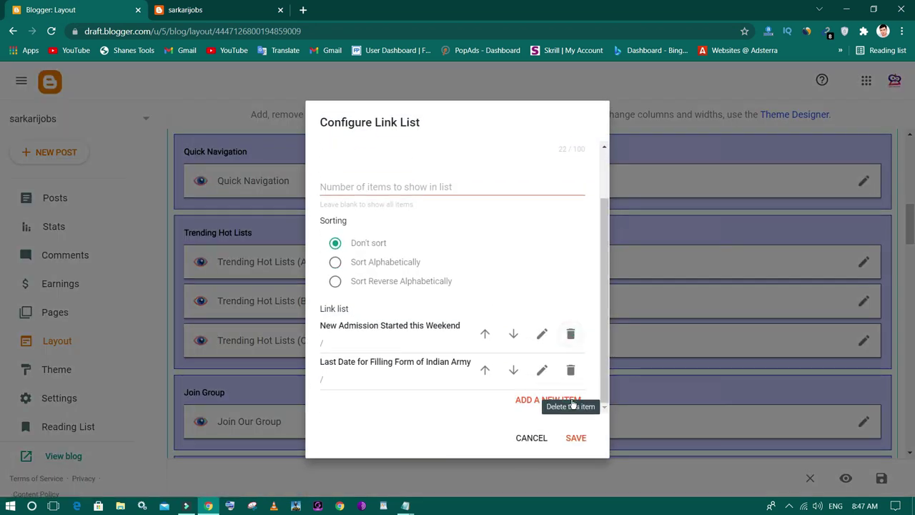
click(570, 370)
click(567, 368)
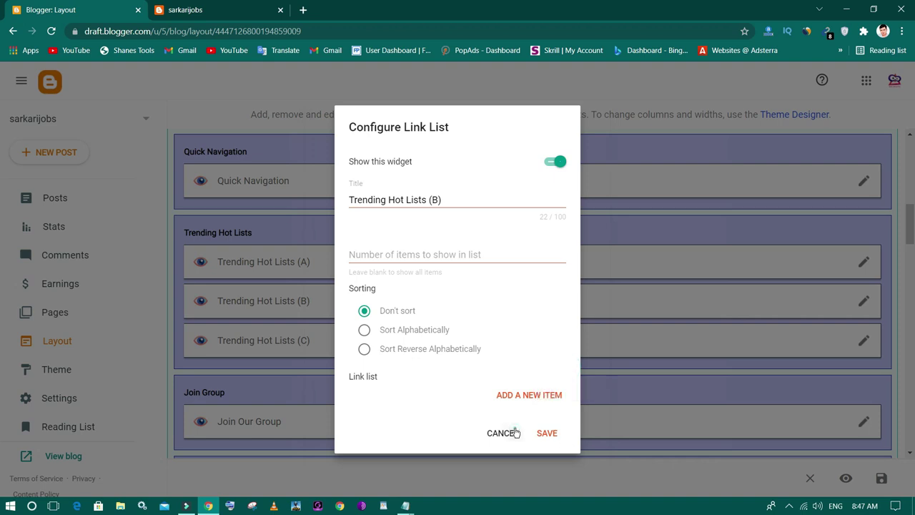
click(510, 433)
- Delete all links from the Trending Hot Lists (C) gadget and save it
click(861, 340)
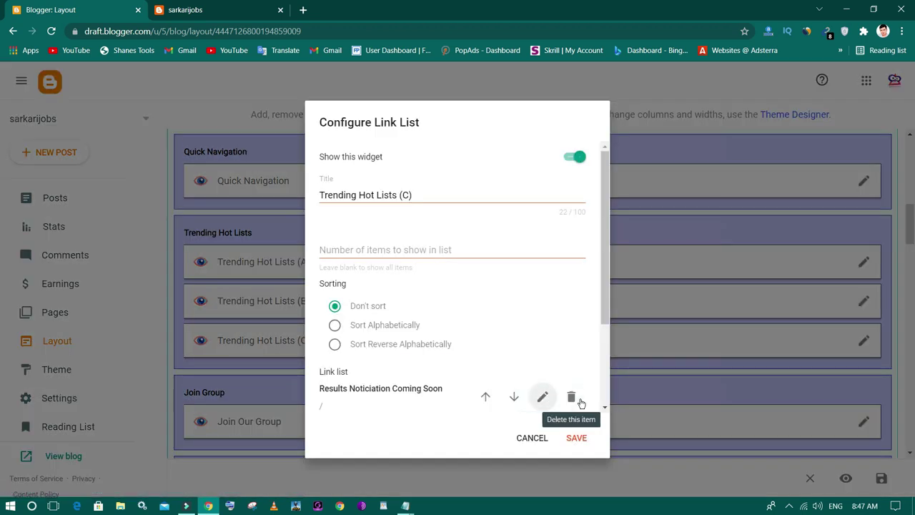
click(580, 402)
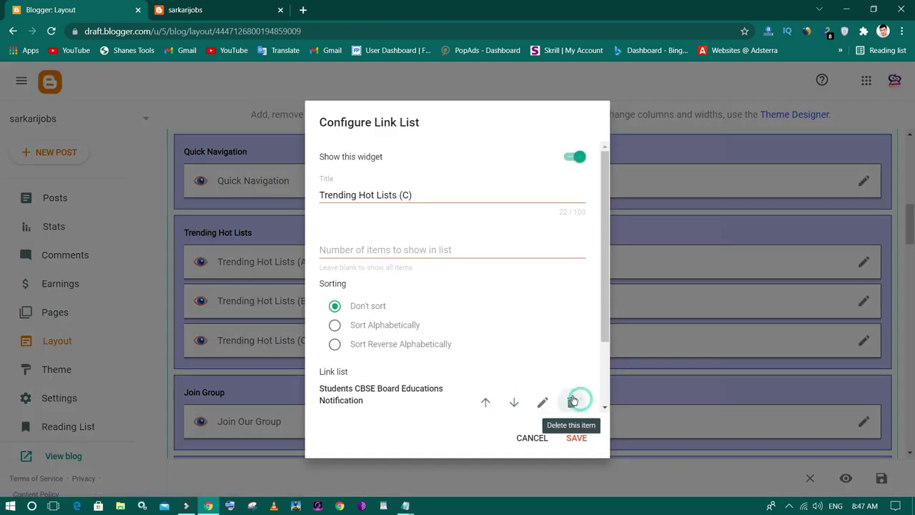
scroll(575, 343, down, 2)
click(571, 364)
click(571, 364)
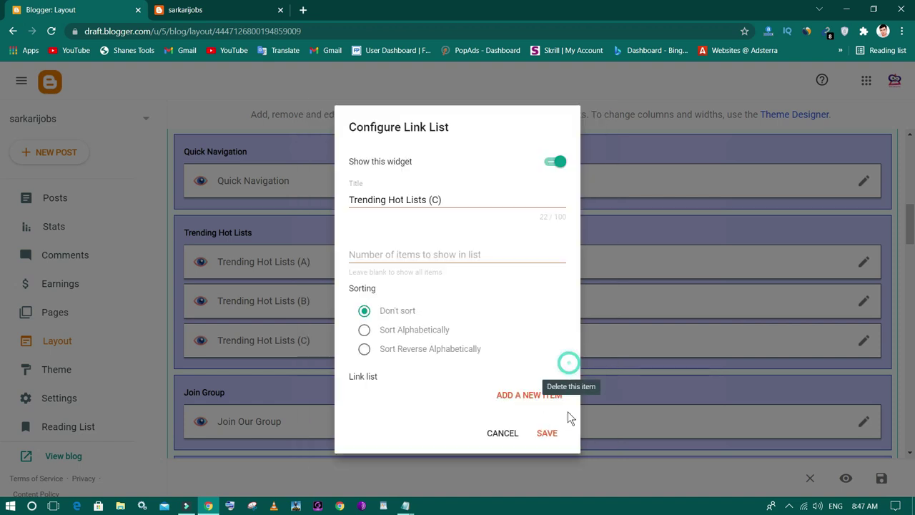
click(550, 433)
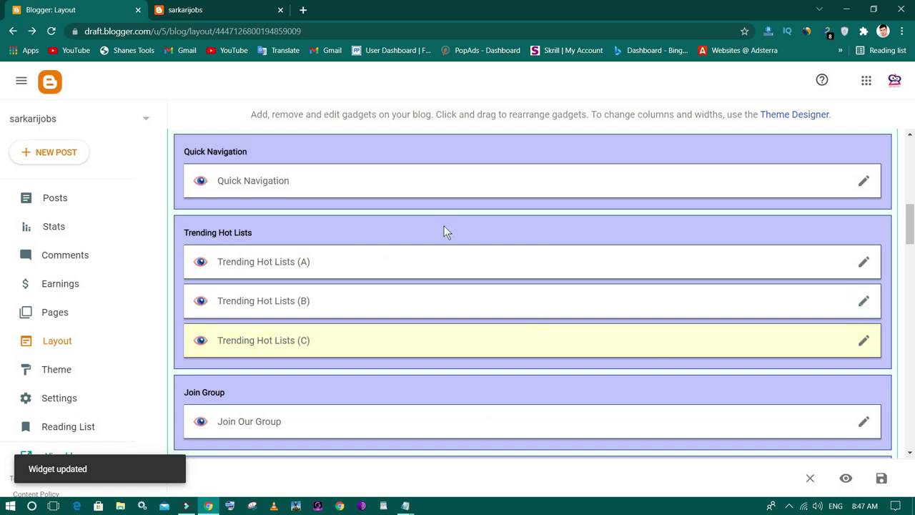
- Delete all three links from the Trending Hot Lists (B) gadget and save it
click(643, 279)
scroll(531, 363, down, 3)
click(571, 369)
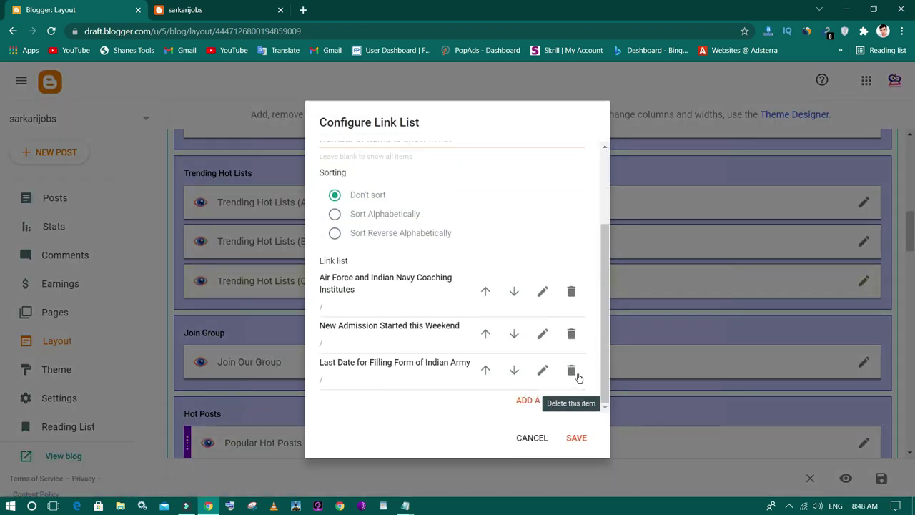
click(572, 367)
click(572, 365)
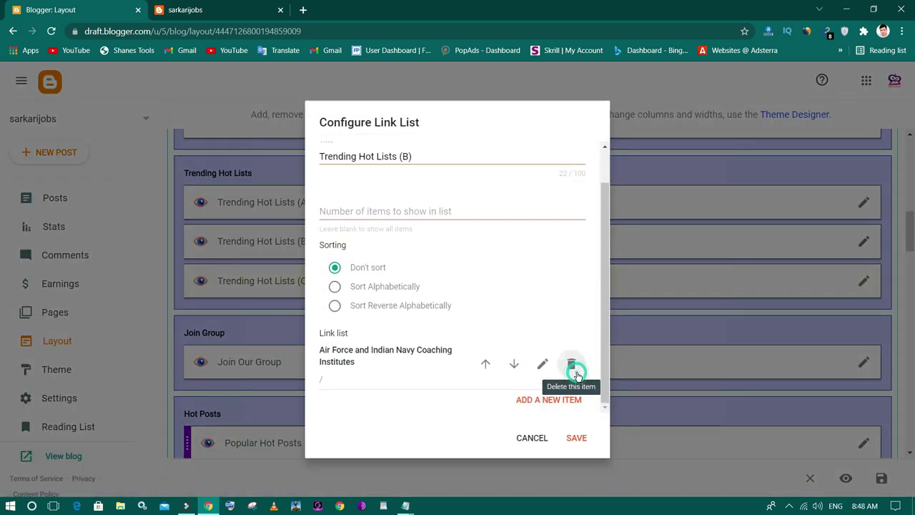
click(575, 370)
click(555, 434)
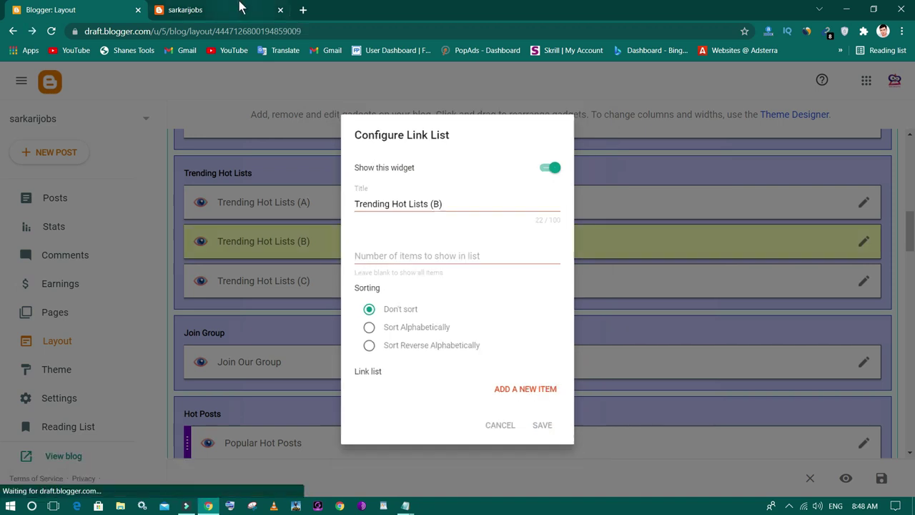
- Reload the live blog's homepage to check the trending lists box
click(239, 7)
click(51, 31)
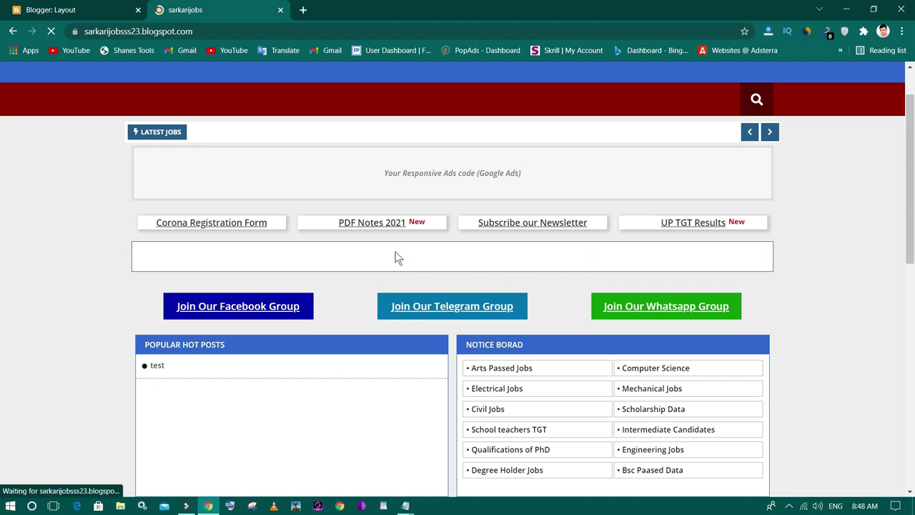
key(ctrl+shift+Tab)
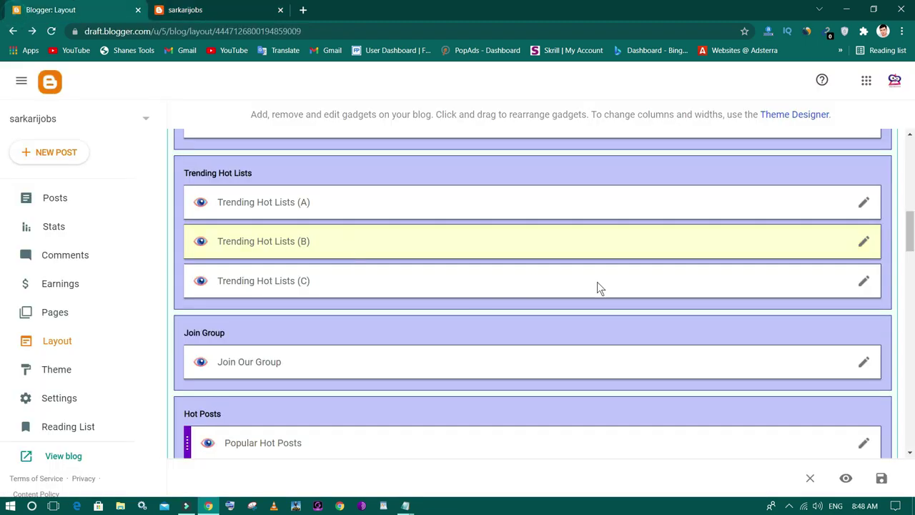
click(864, 201)
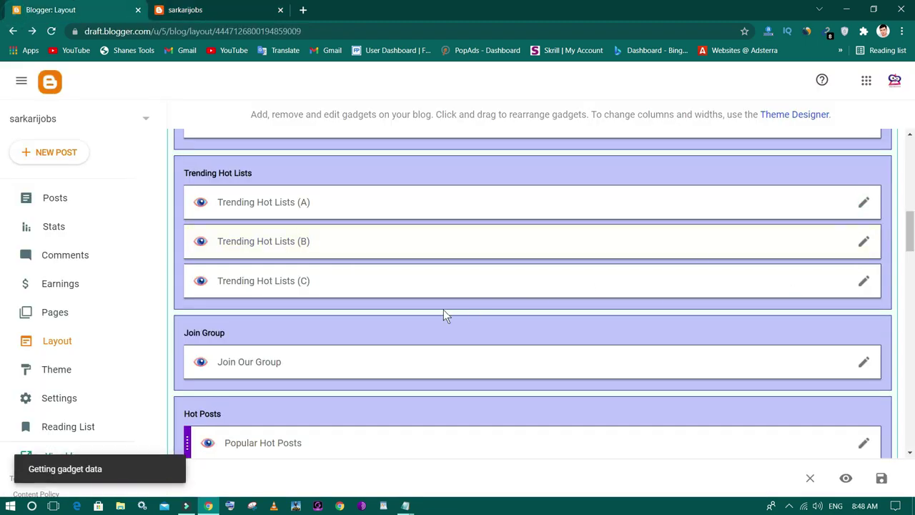
scroll(447, 302, down, 2)
scroll(449, 308, down, 1)
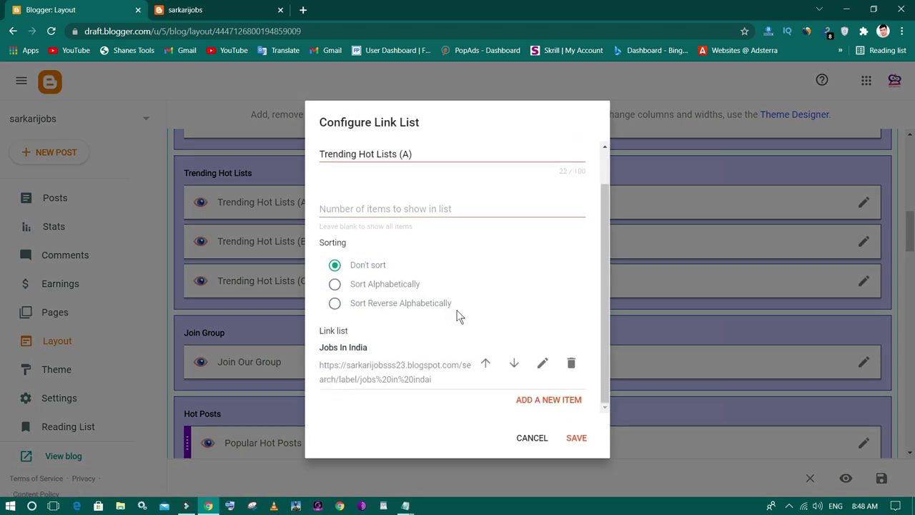
click(539, 401)
click(385, 179)
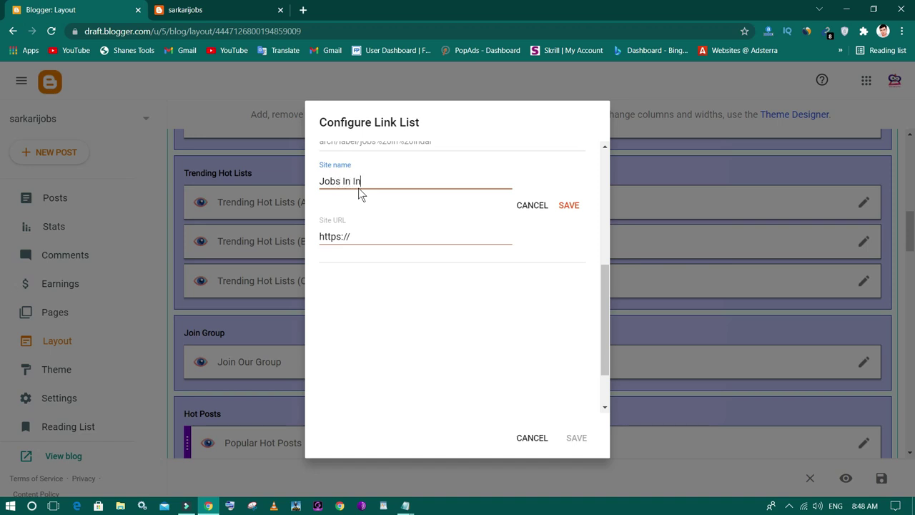
click(373, 239)
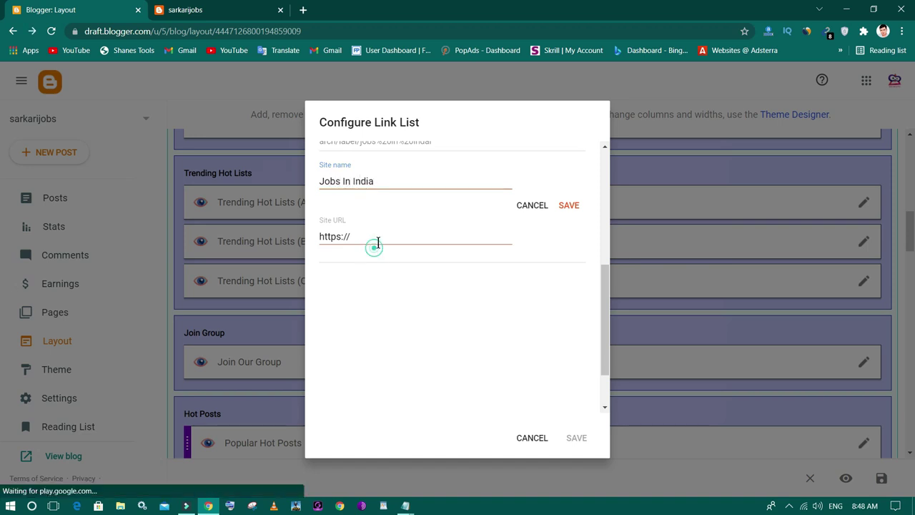
key(ctrl+a)
right_click(379, 241)
click(409, 278)
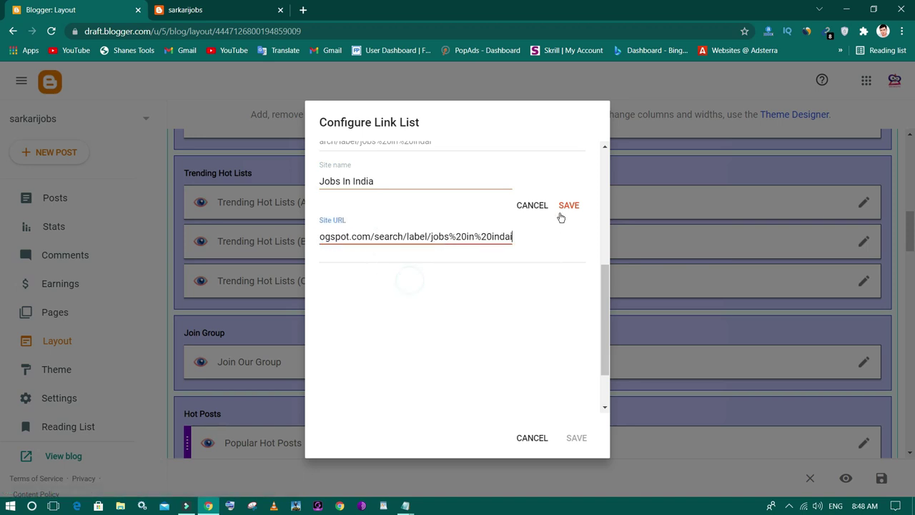
click(566, 205)
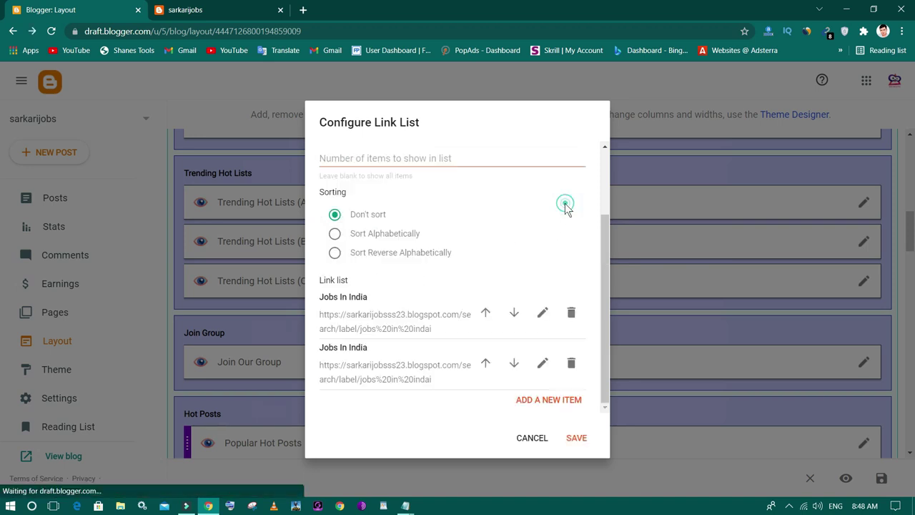
click(572, 437)
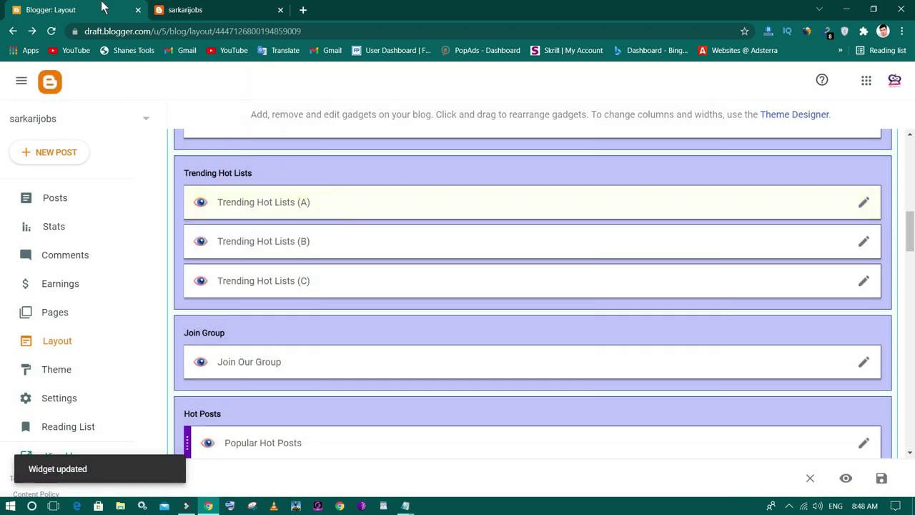
- Reload the live blog, follow a Jobs In India link in the trending lists and open the test post listed there
key(ctrl+Tab)
click(51, 30)
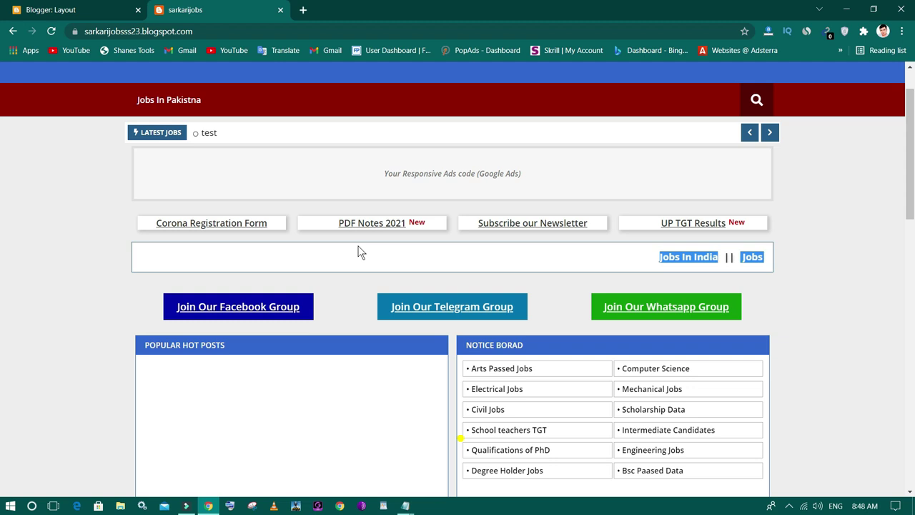
click(521, 269)
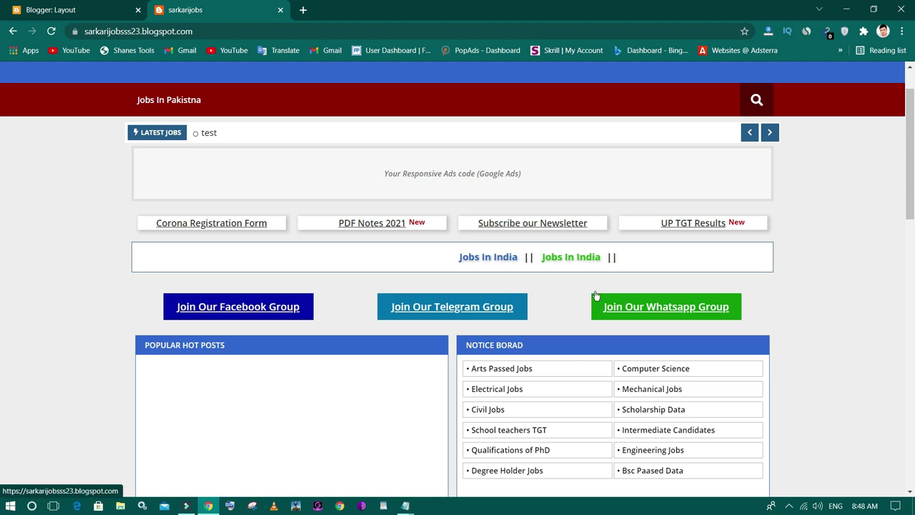
click(560, 260)
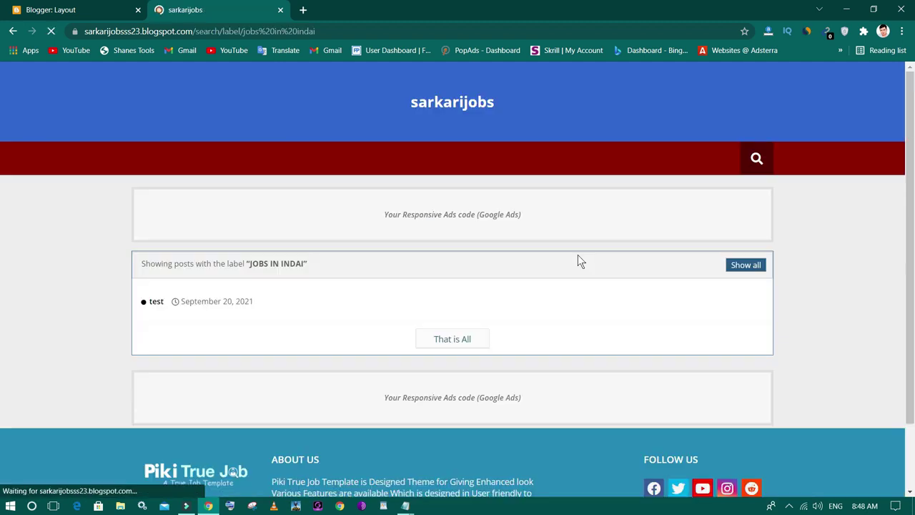
scroll(410, 286, down, 2)
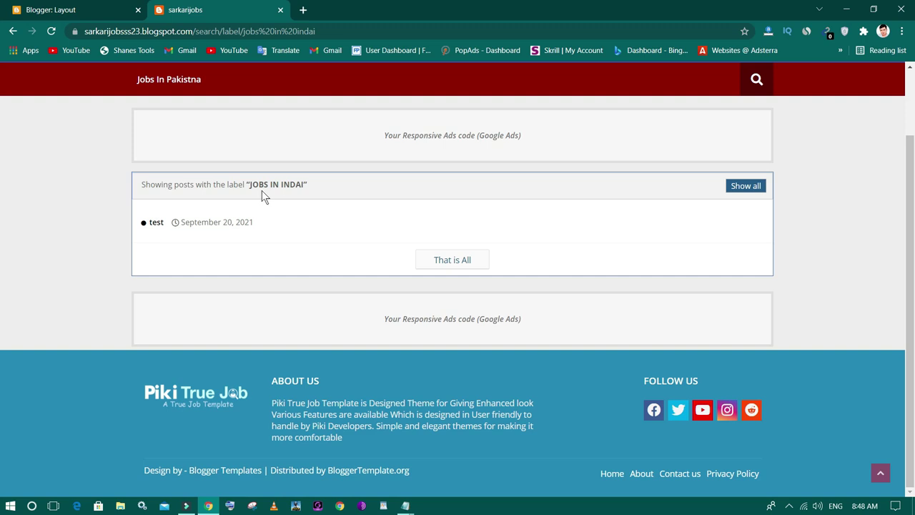
click(156, 222)
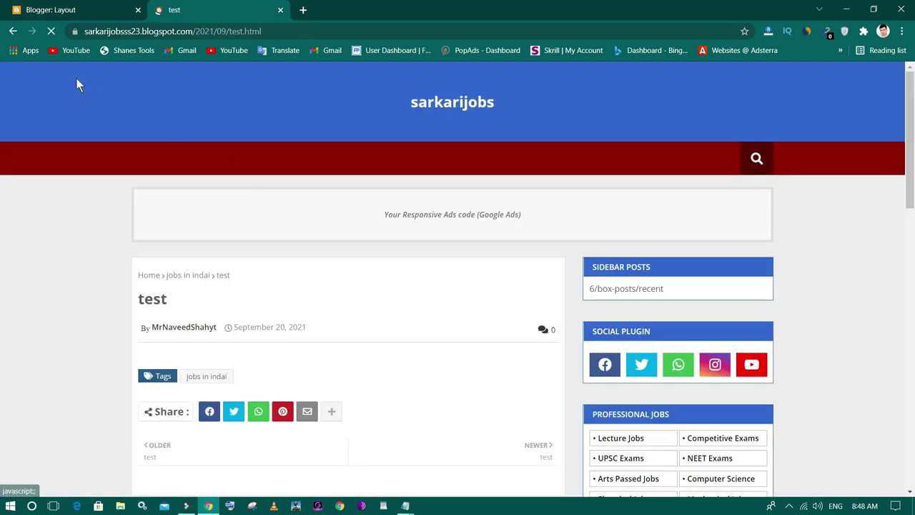
- Return to the blog's homepage and examine the Popular Hot Posts and Notice Borad sections
click(462, 102)
scroll(463, 102, down, 5)
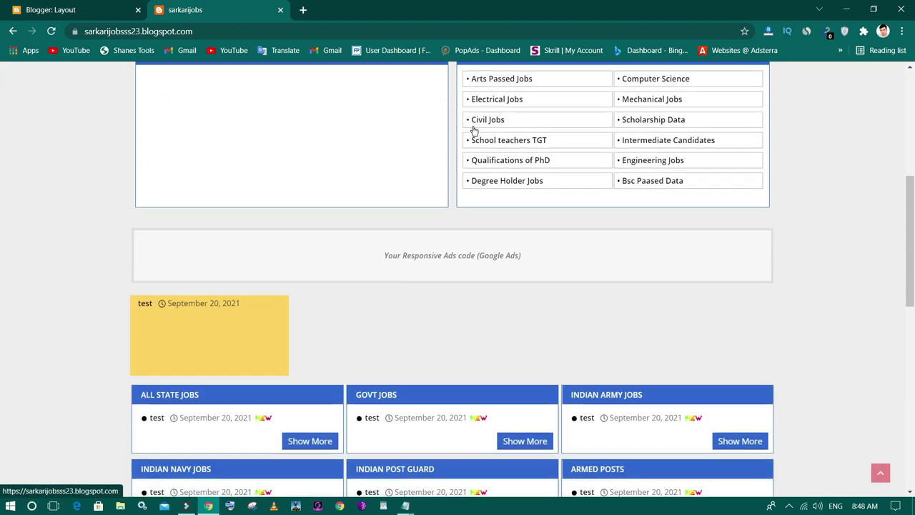
scroll(472, 127, up, 1)
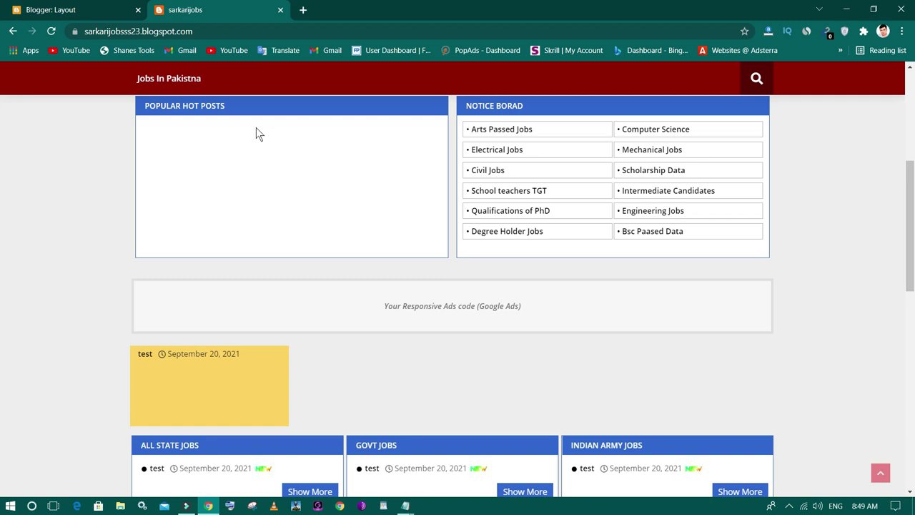
- Set the Popular Hot Posts gadget to most viewed in the last 30 days with a maximum of 10 posts, and save it
click(50, 9)
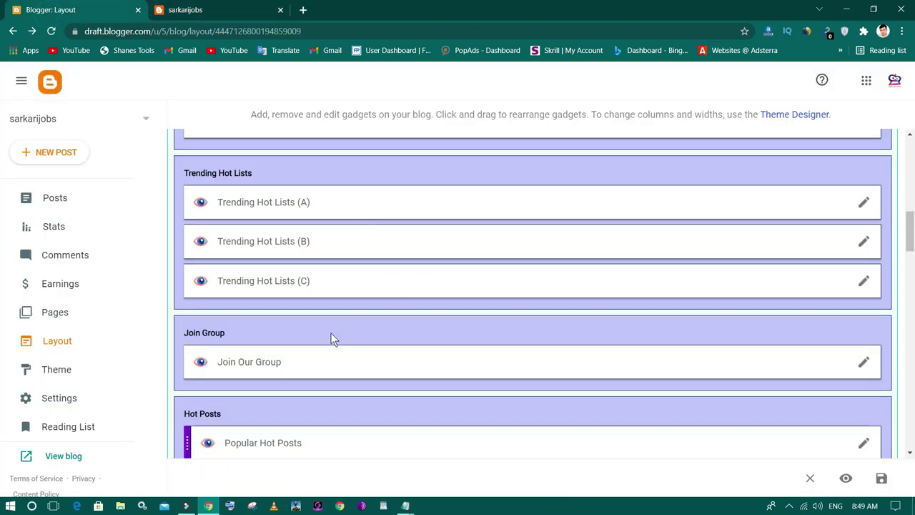
scroll(226, 272, down, 2)
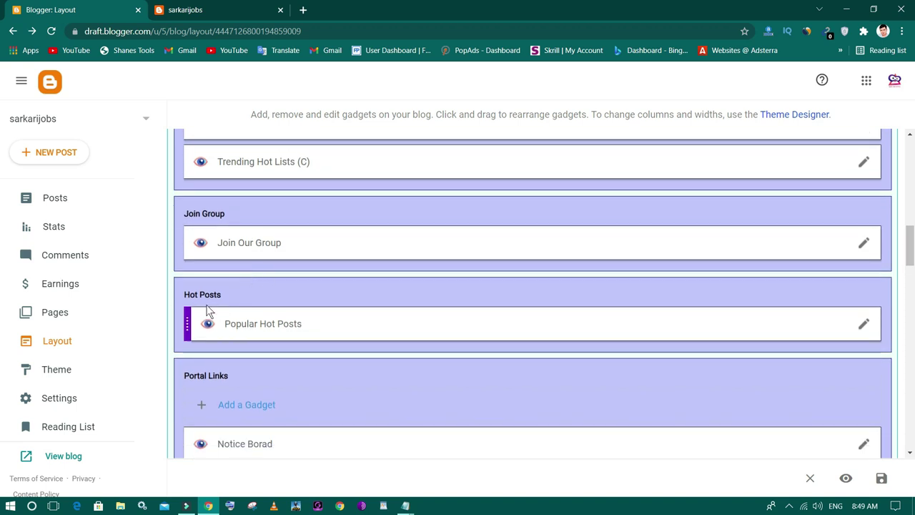
click(863, 323)
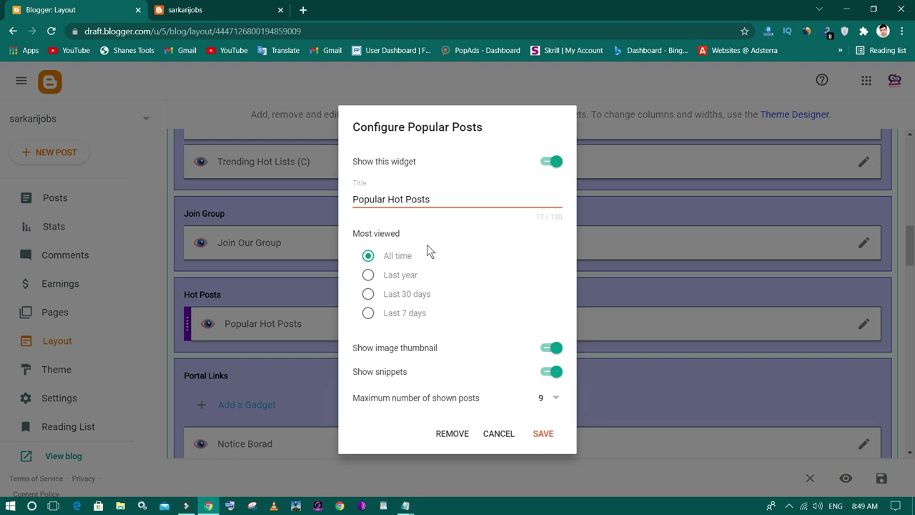
click(368, 295)
click(555, 400)
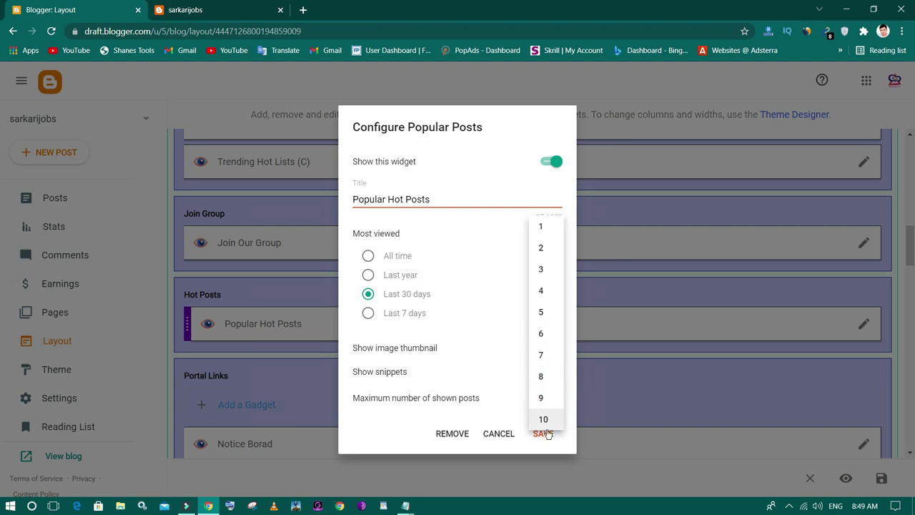
click(544, 420)
click(542, 433)
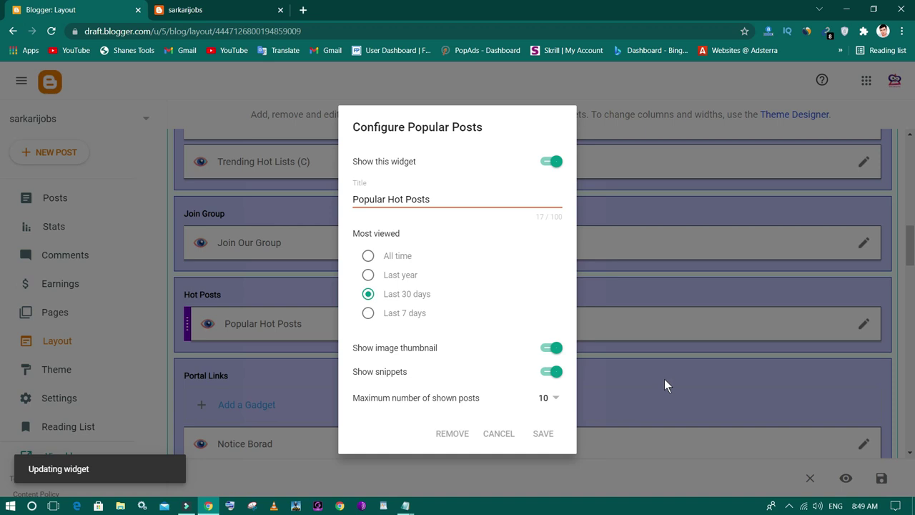
- Check the live blog's notice board, delete every link from the Notice Borad gadget, and discard the changes
click(215, 9)
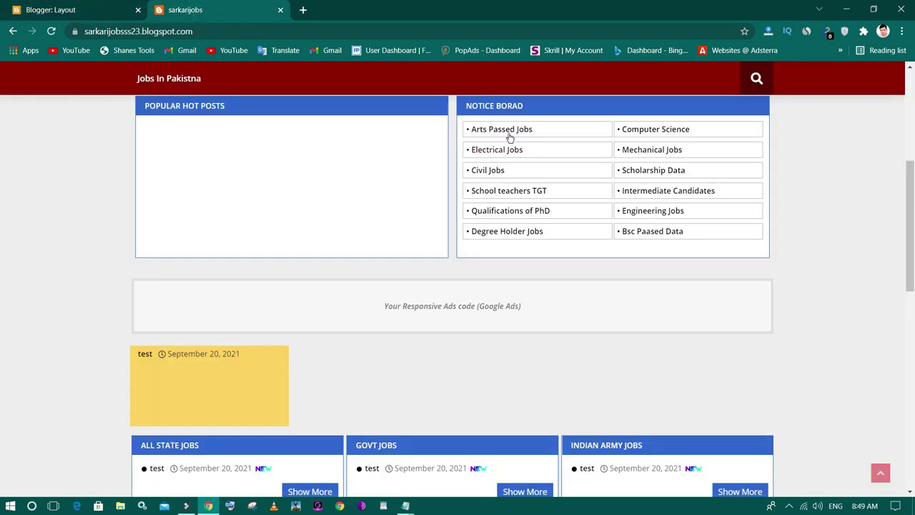
click(68, 10)
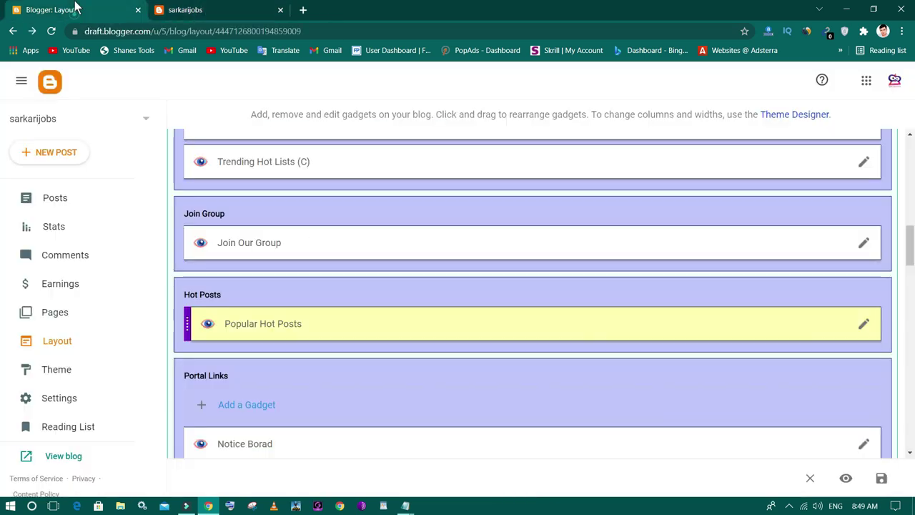
scroll(383, 242, down, 3)
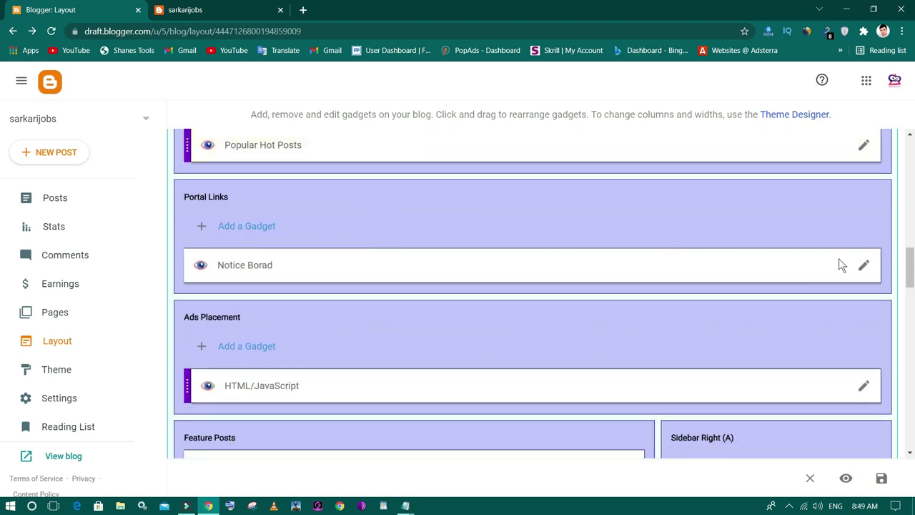
click(864, 267)
scroll(464, 243, down, 4)
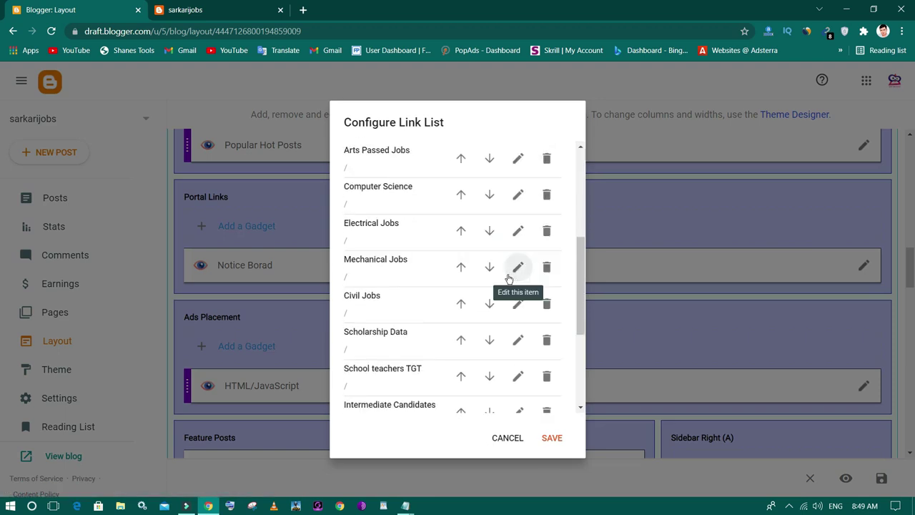
scroll(509, 277, down, 3)
click(546, 362)
click(546, 370)
click(546, 370)
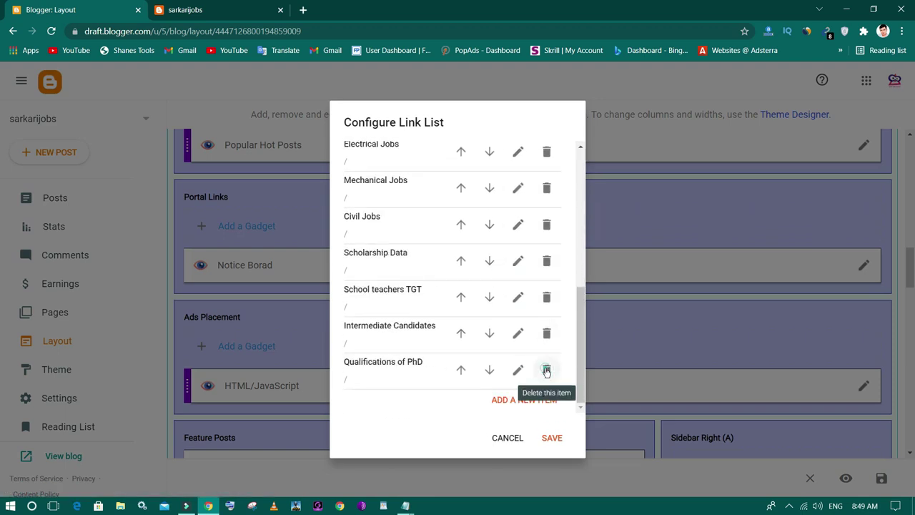
click(546, 370)
double_click(546, 369)
double_click(545, 369)
double_click(546, 370)
double_click(546, 369)
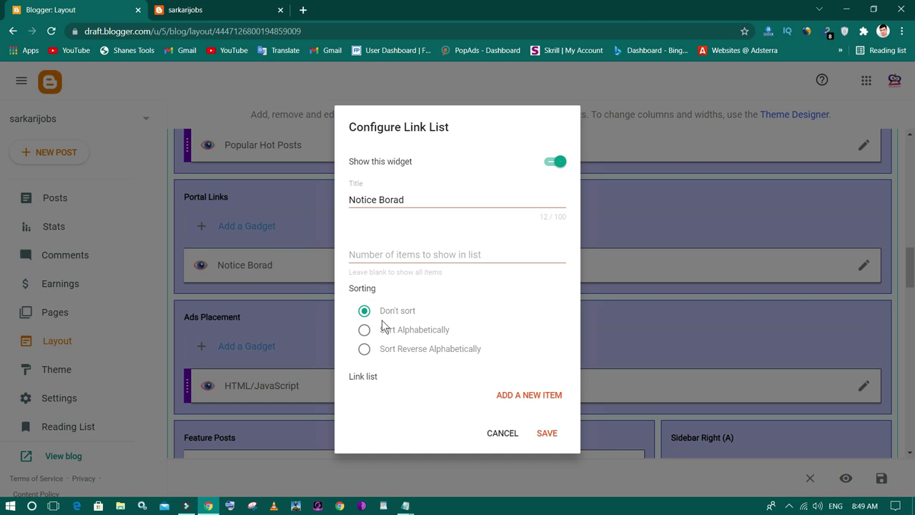
click(180, 10)
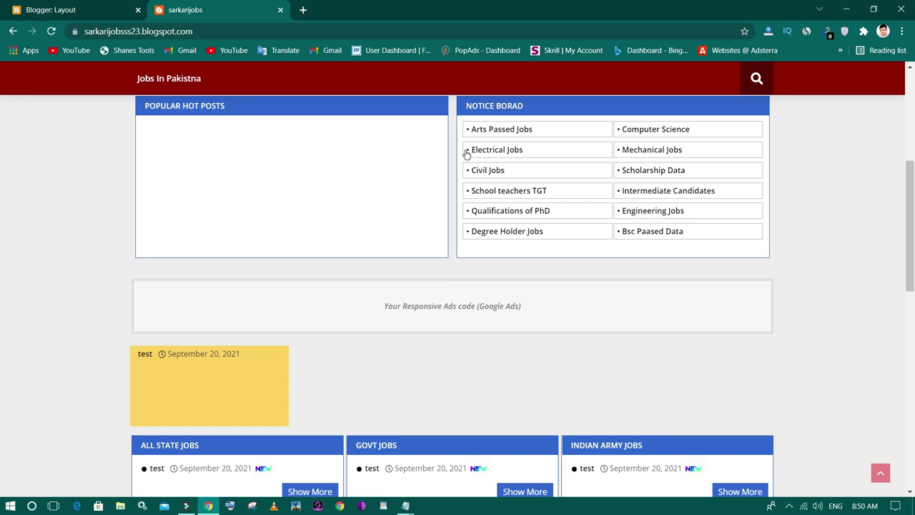
key(ctrl+shift+Tab)
click(502, 440)
- Compare the color post and job category boxes on the live blog with the matching gadgets in the layout
scroll(488, 312, down, 3)
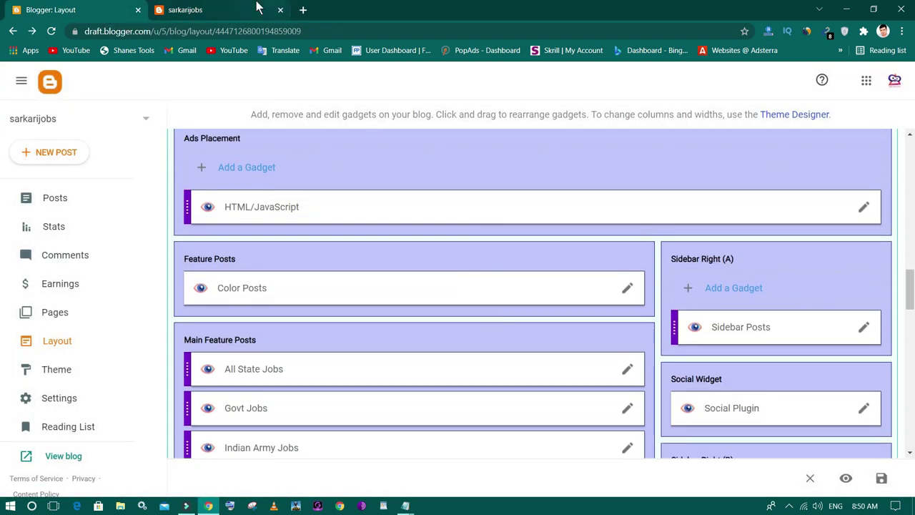
click(257, 7)
scroll(363, 234, down, 3)
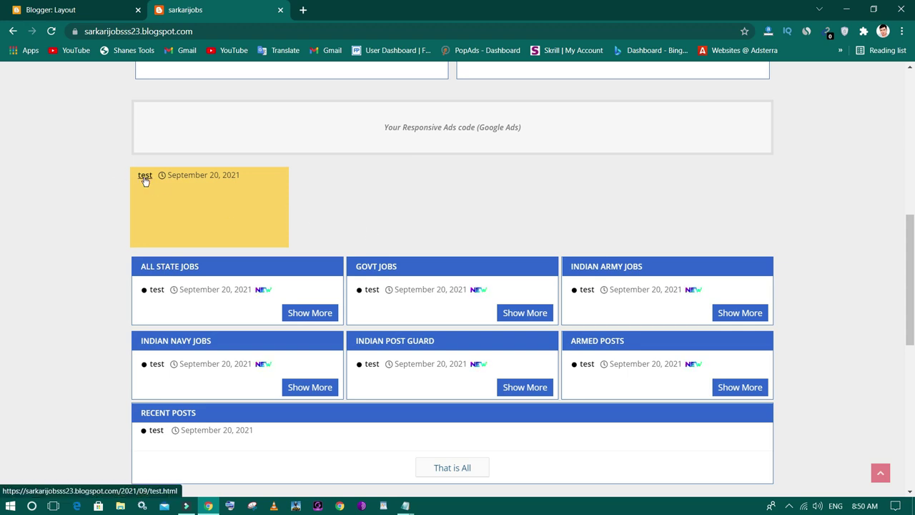
click(89, 8)
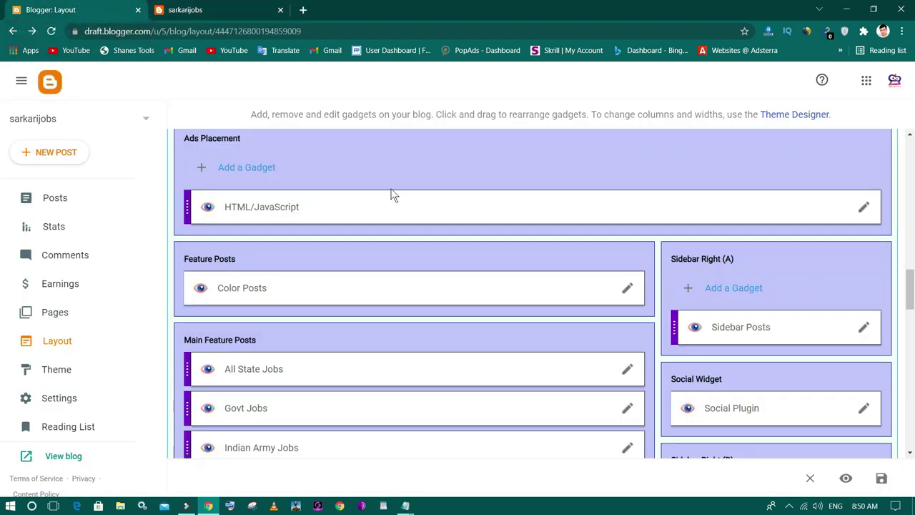
scroll(553, 320, down, 3)
click(185, 9)
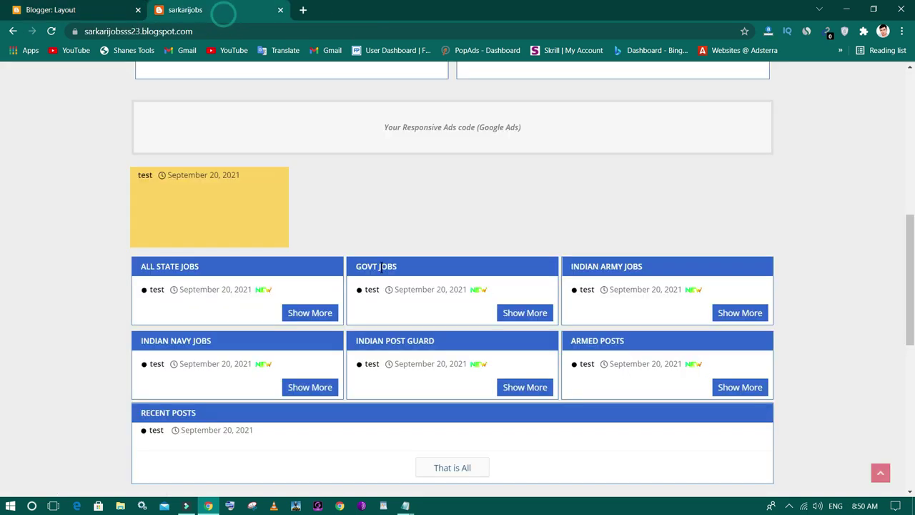
scroll(209, 320, down, 2)
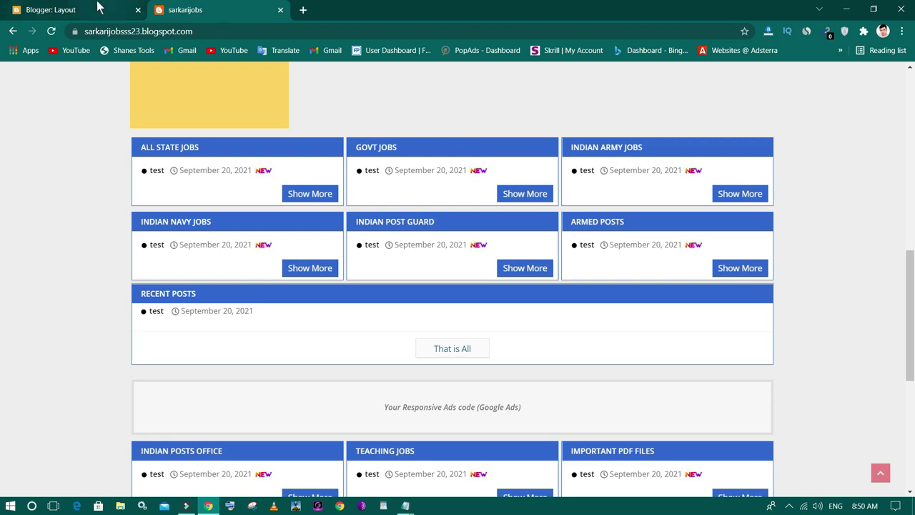
- View the settings of the All State Jobs gadget under Main Feature Posts and close them without changes
click(51, 8)
scroll(592, 284, down, 1)
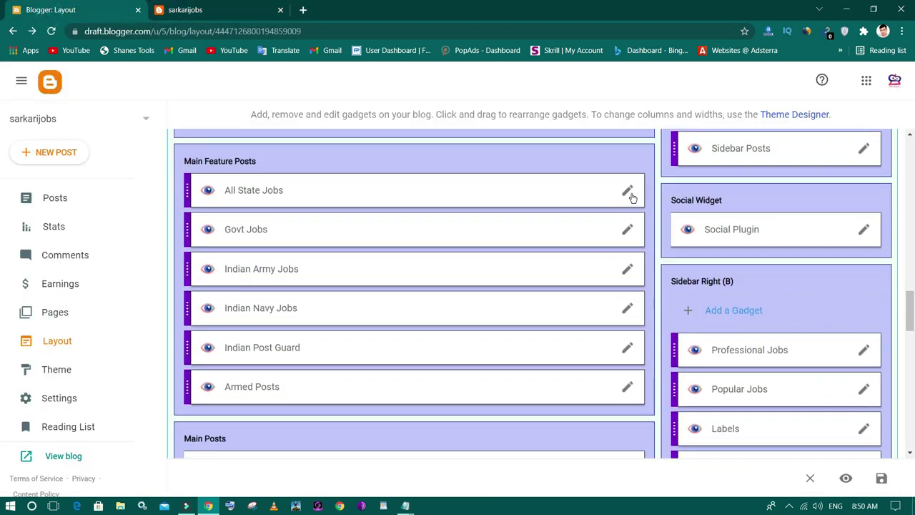
click(628, 191)
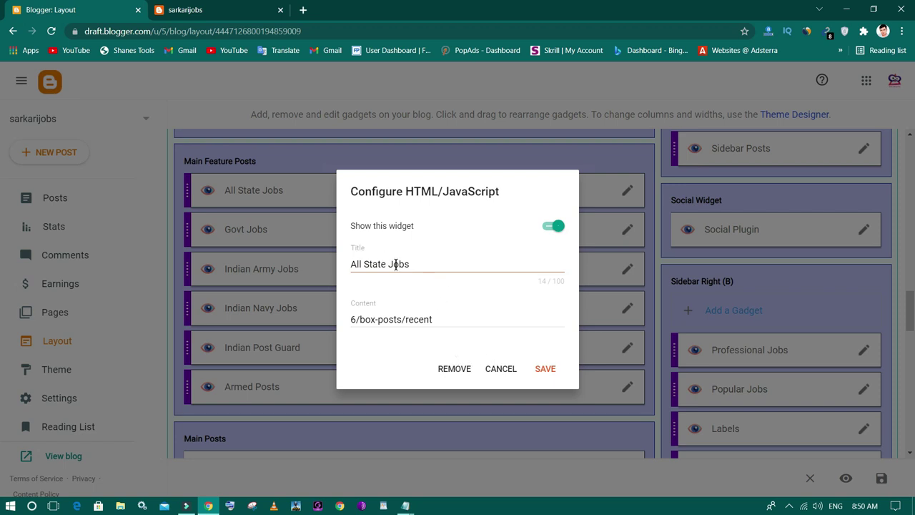
click(501, 369)
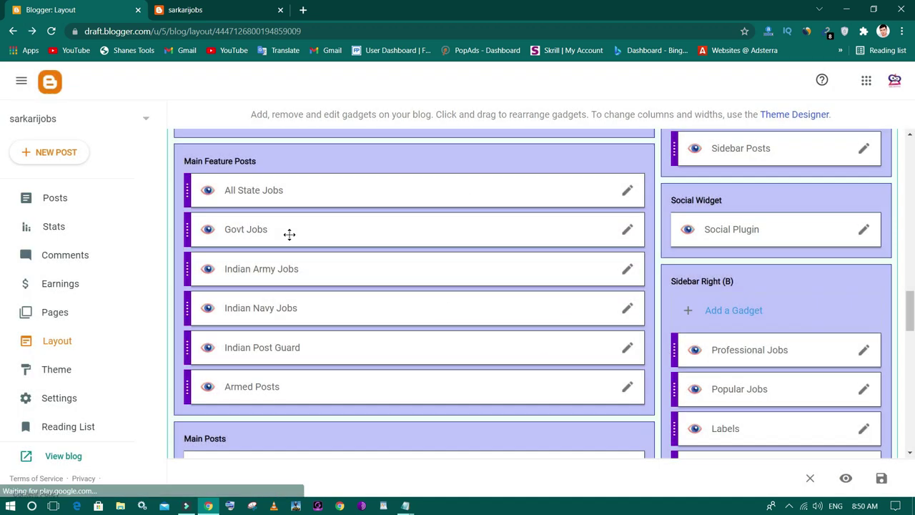
- Retitle the Govt Jobs gadget under Main Feature Posts as Jobs In India and copy the new title
click(628, 233)
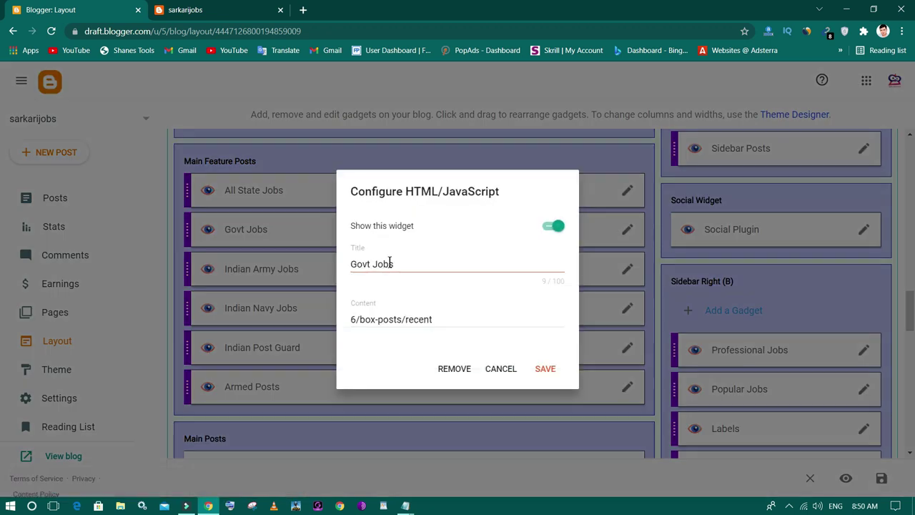
triple_click(390, 263)
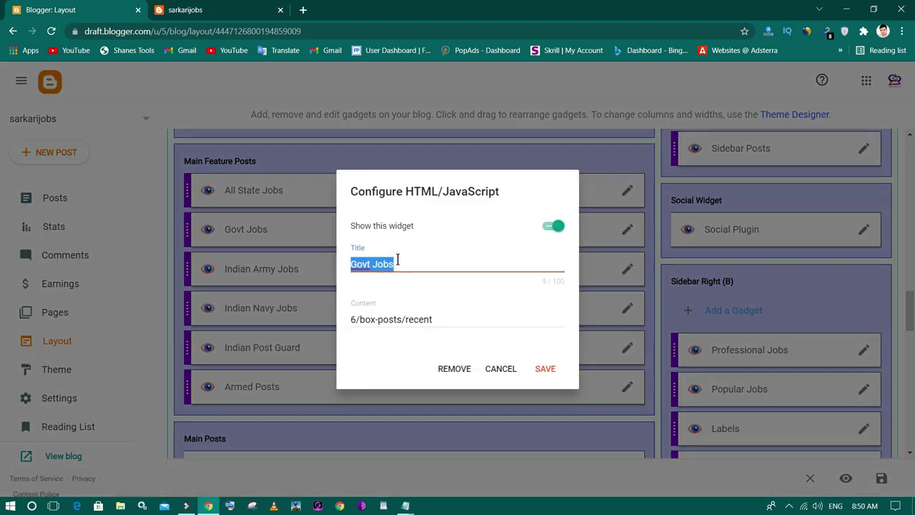
text(Jobs In India)
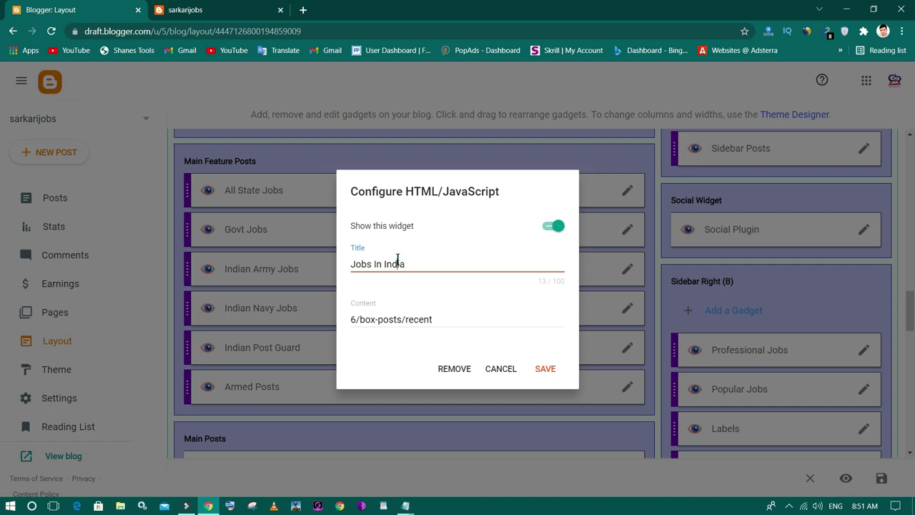
triple_click(398, 262)
right_click(398, 259)
click(447, 280)
click(443, 317)
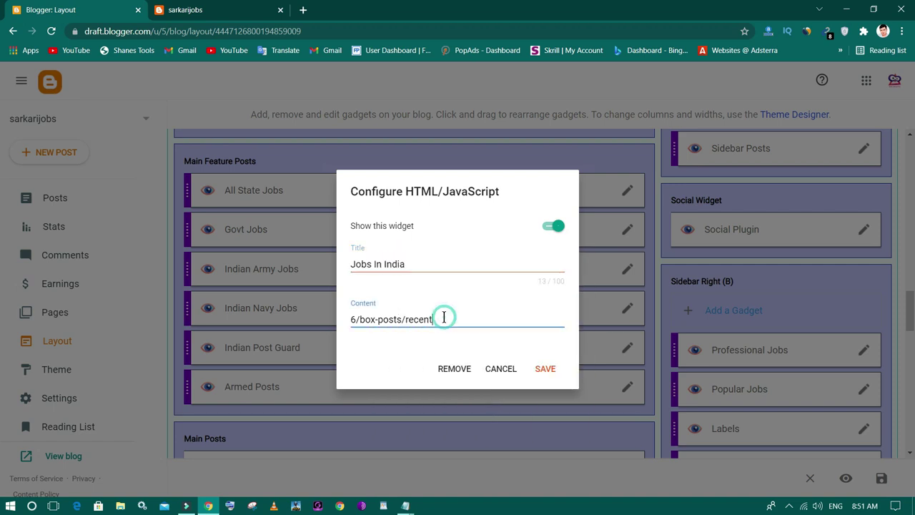
- Examine the All State Jobs and Govt Jobs box headings on the live blog and return to the gadget settings
click(256, 9)
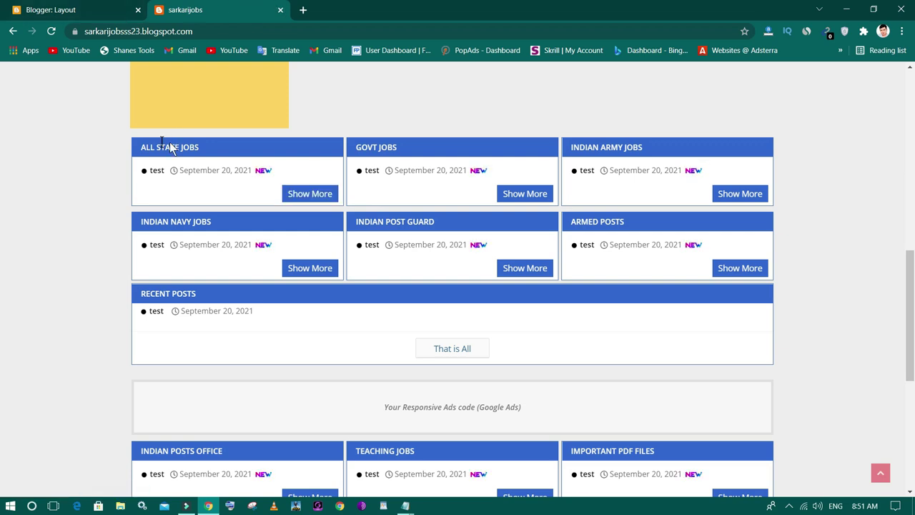
drag(141, 146, 228, 146)
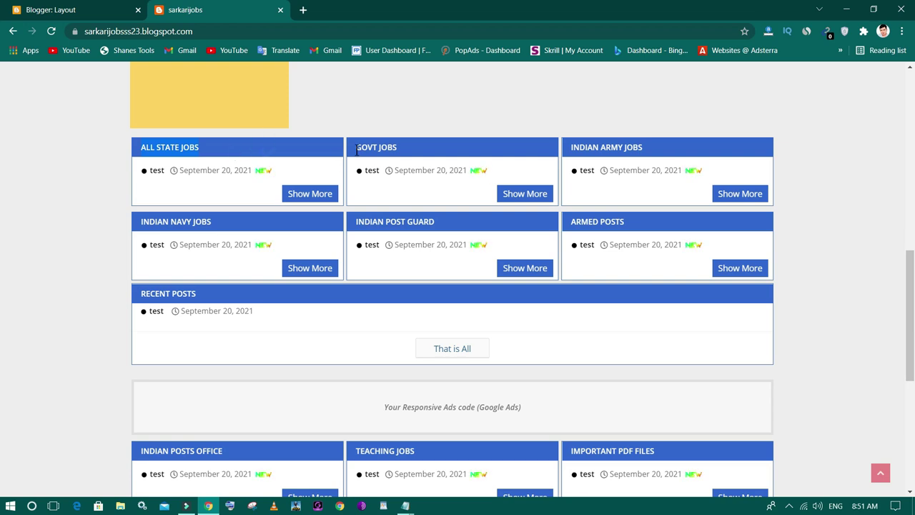
drag(359, 147, 400, 152)
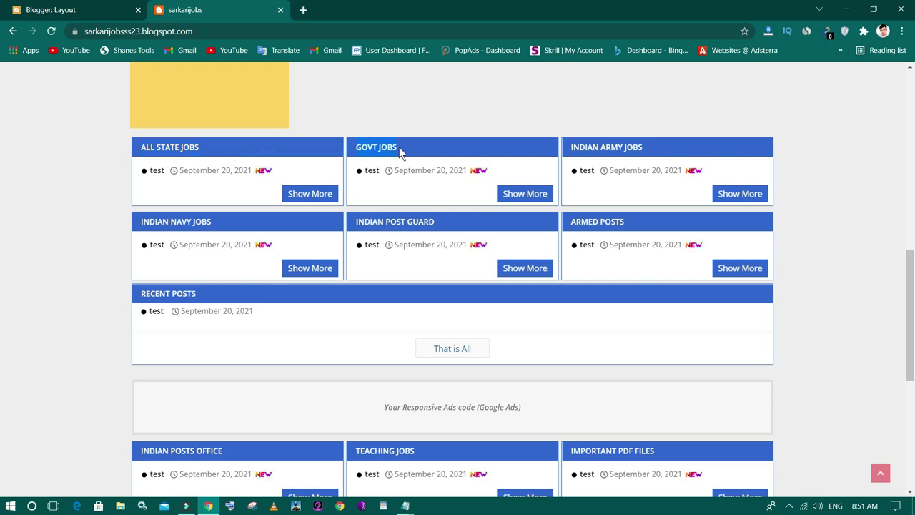
click(36, 10)
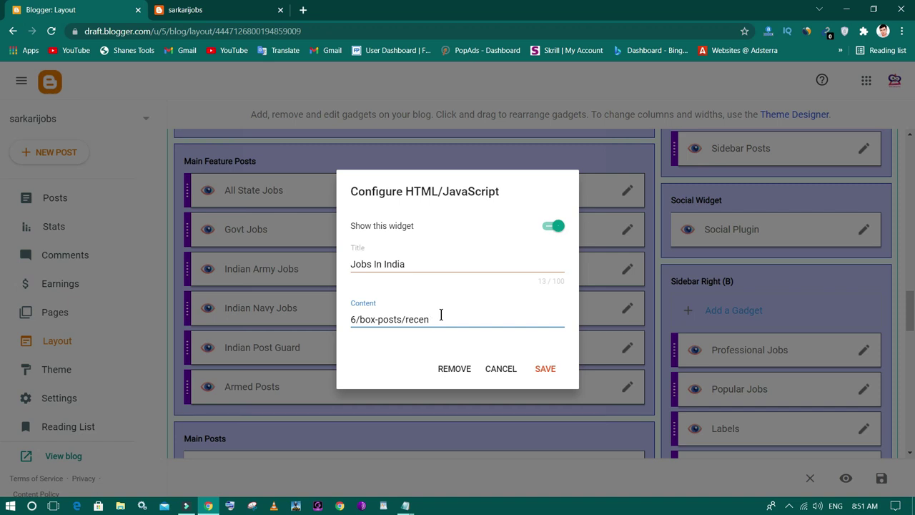
- Set the Jobs In India gadget's content to 6/box-posts/Jobs In India and save the gadget
triple_click(418, 266)
right_click(418, 266)
click(452, 296)
click(437, 325)
right_click(437, 325)
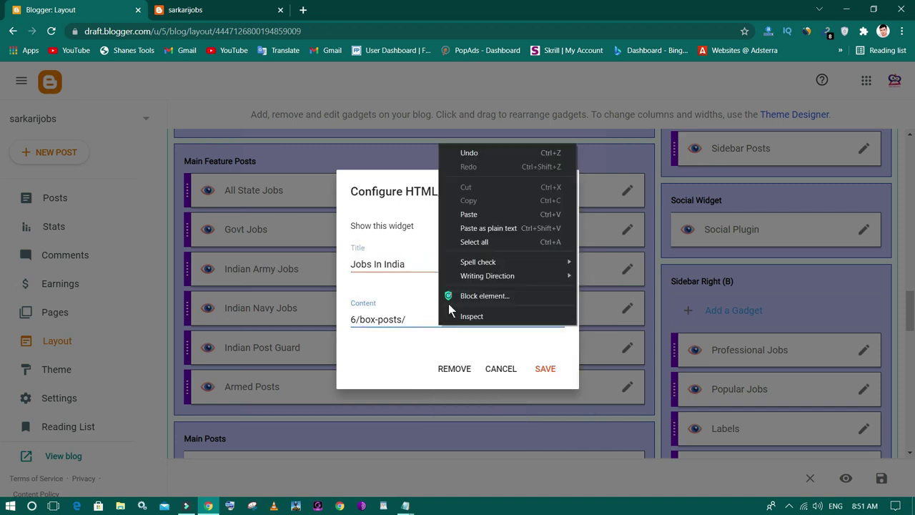
click(474, 213)
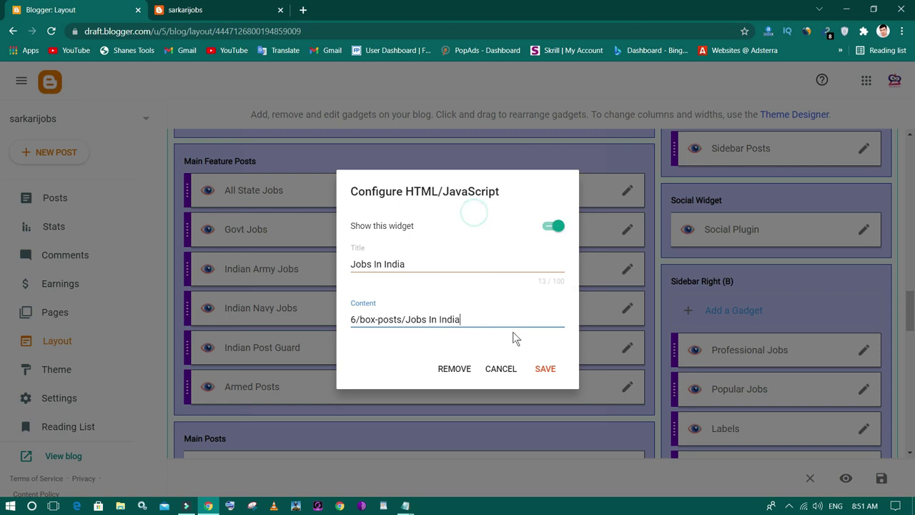
click(547, 368)
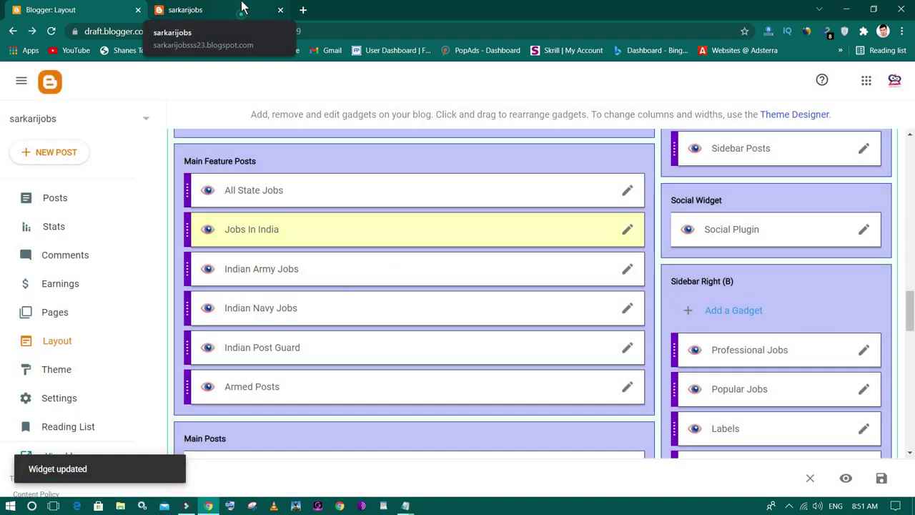
- Reload the live blog and examine the contents of the Jobs In India box
click(240, 9)
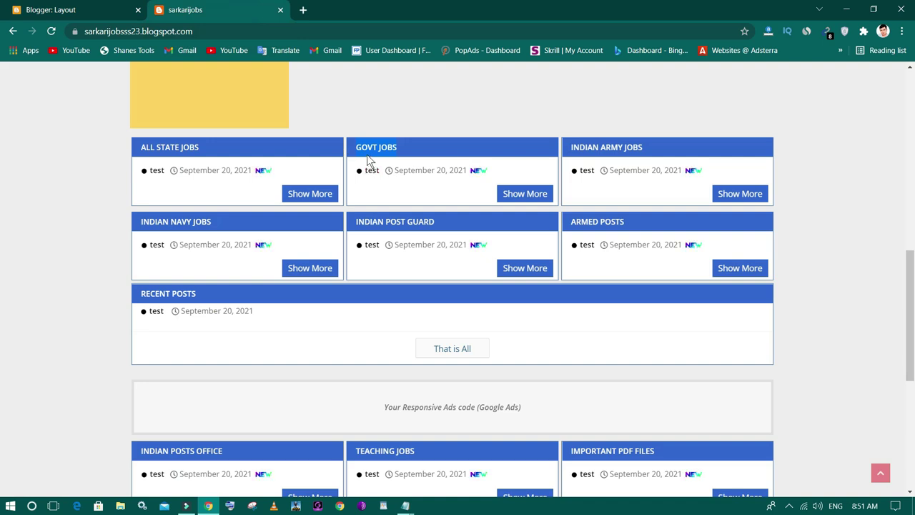
click(51, 31)
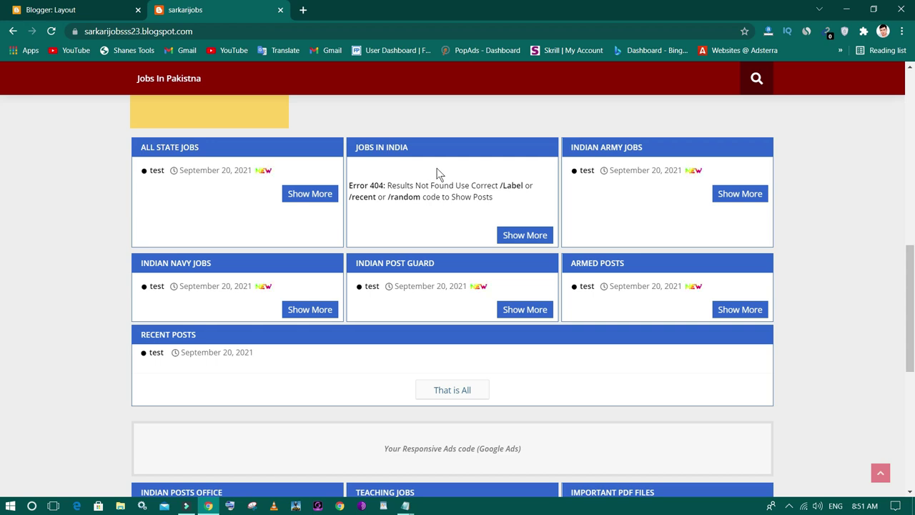
drag(350, 185, 516, 202)
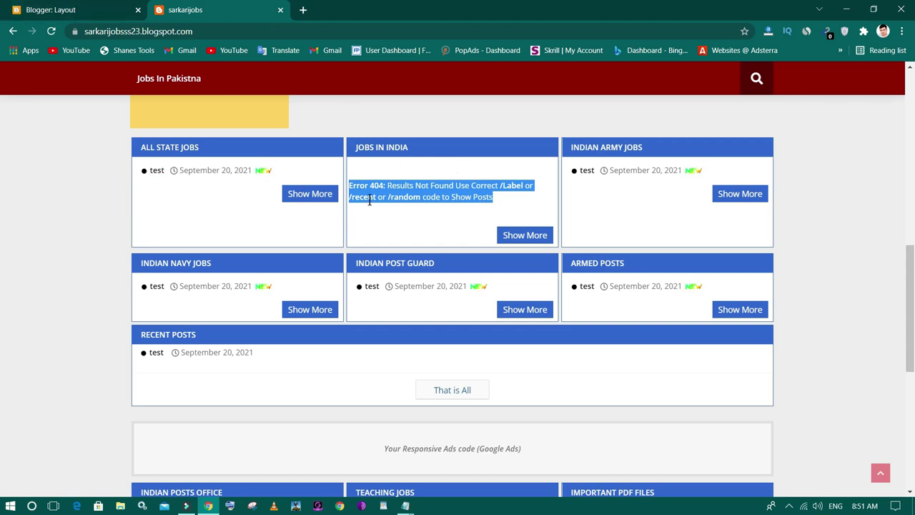
click(414, 207)
drag(498, 208, 338, 165)
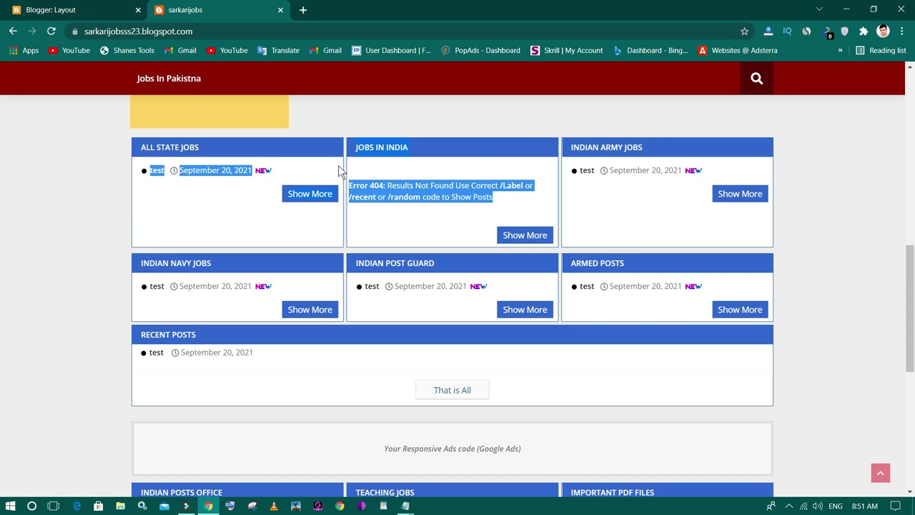
- Change the Jobs In India gadget's content to 6/box-posts/JobsInIndia and save it
click(4, 8)
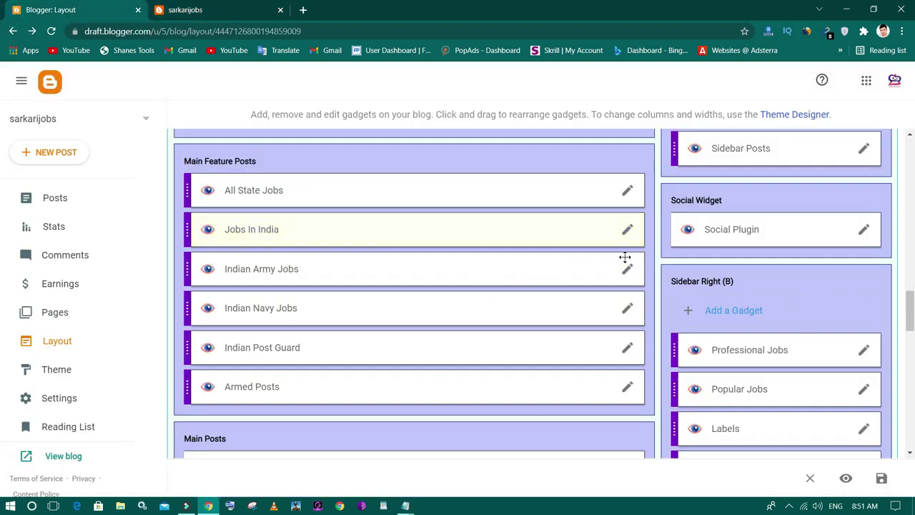
click(625, 233)
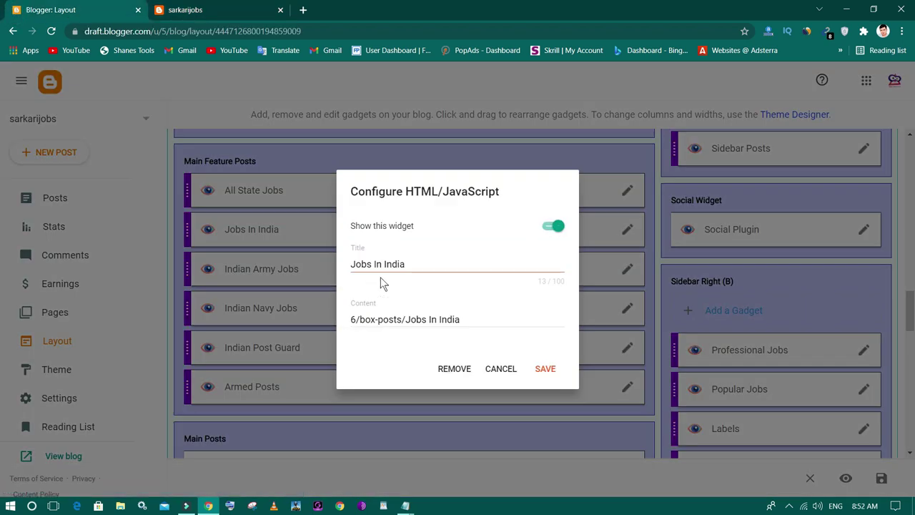
click(414, 317)
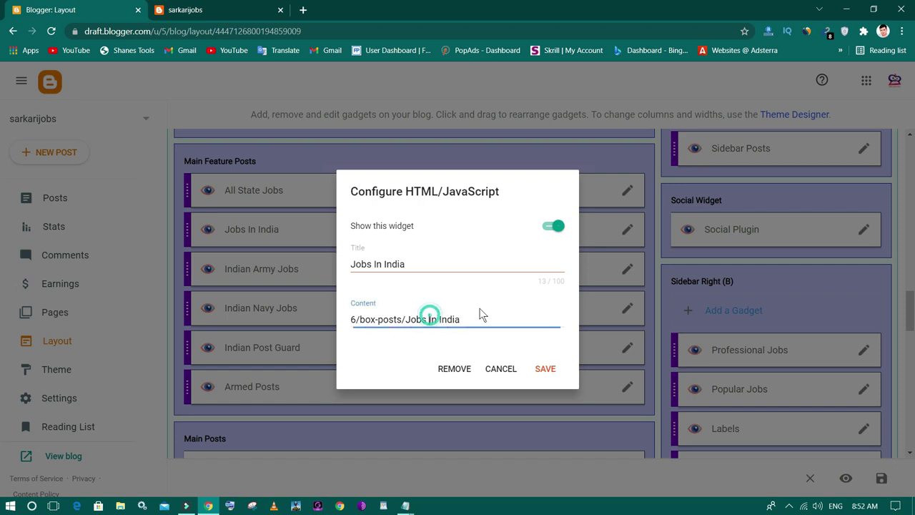
key(BackSpace)
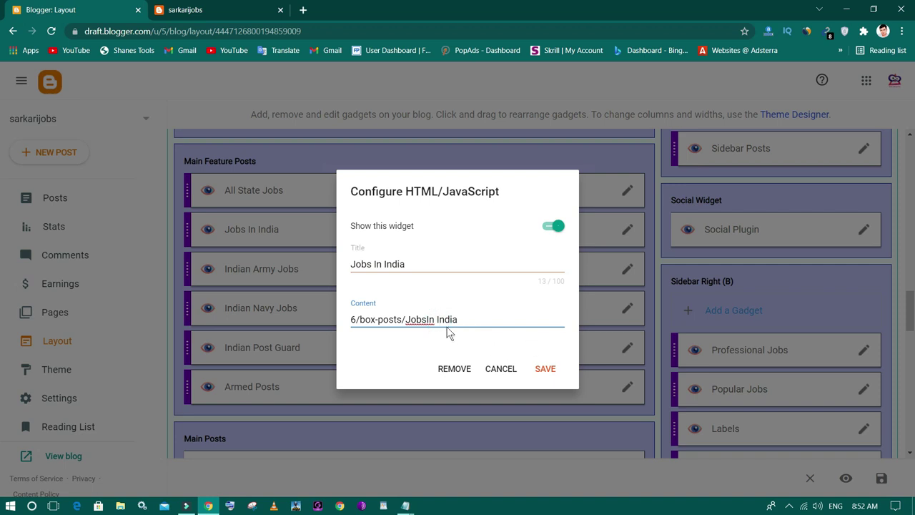
click(545, 368)
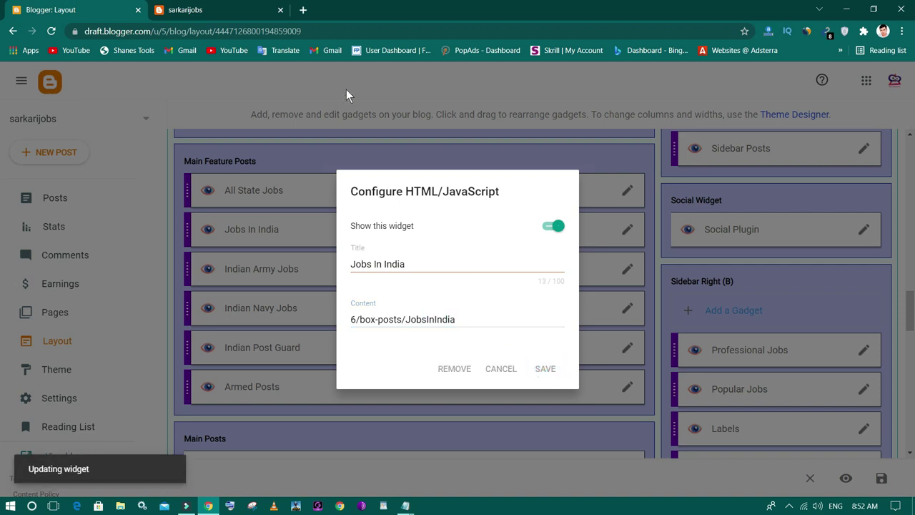
- Reload the live blog and examine the Jobs In India box, the site description text and the lower row of job boxes
click(239, 10)
click(50, 31)
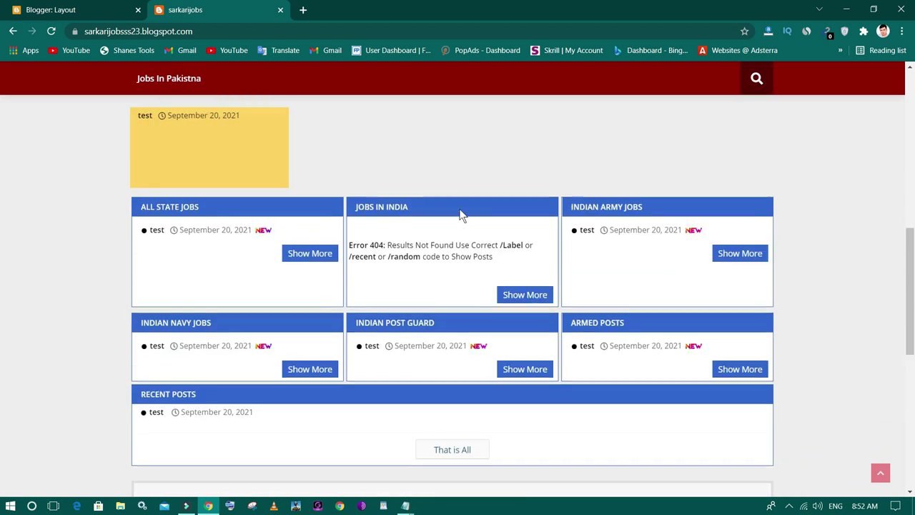
scroll(459, 208, down, 6)
click(145, 181)
drag(146, 182, 697, 278)
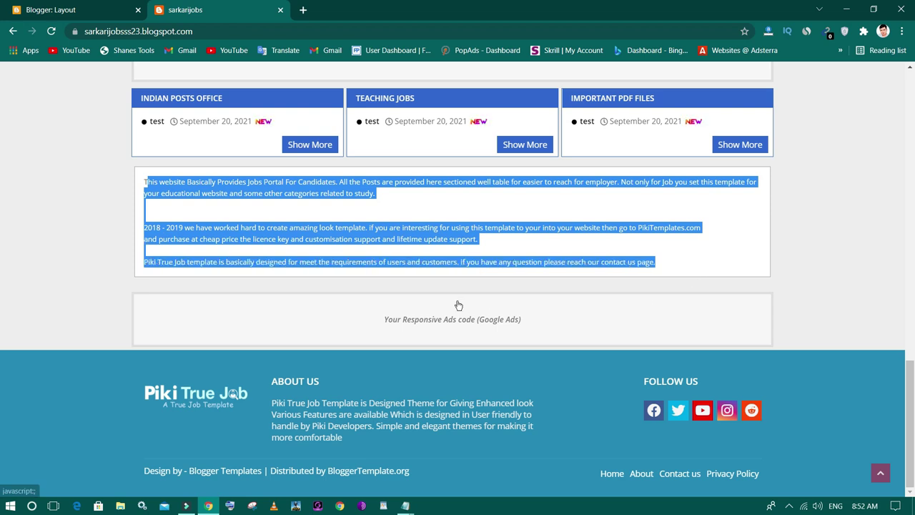
click(459, 287)
scroll(349, 231, up, 2)
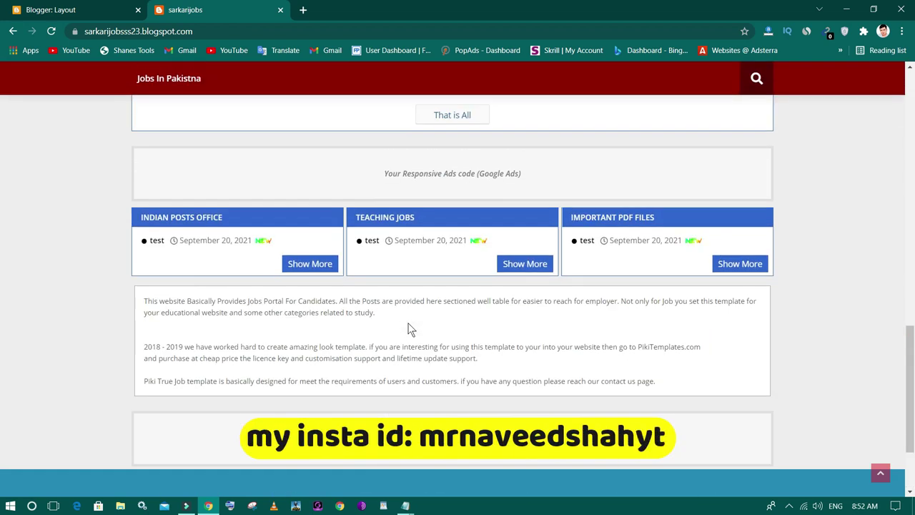
drag(262, 224, 526, 211)
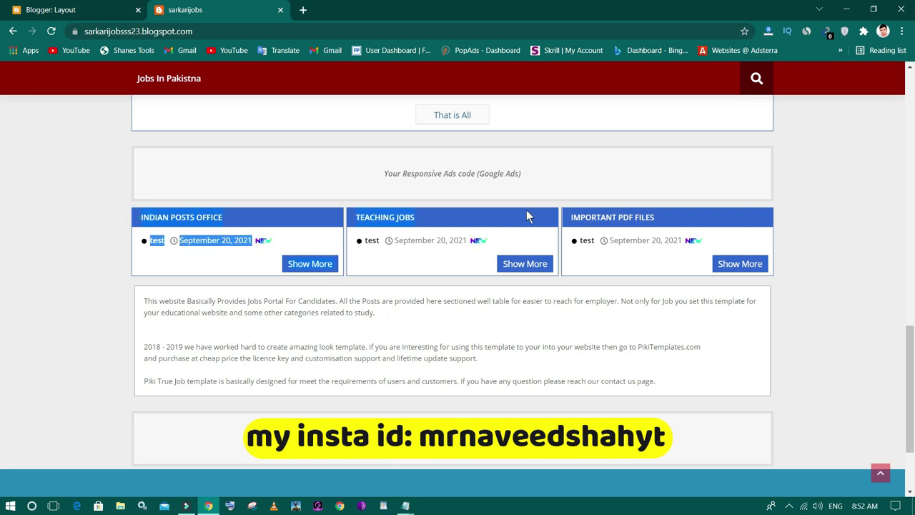
- Compare the layout's lower gadget sections with the live blog, examining the footer's About Us text, social icons and page links
click(118, 9)
scroll(369, 264, down, 3)
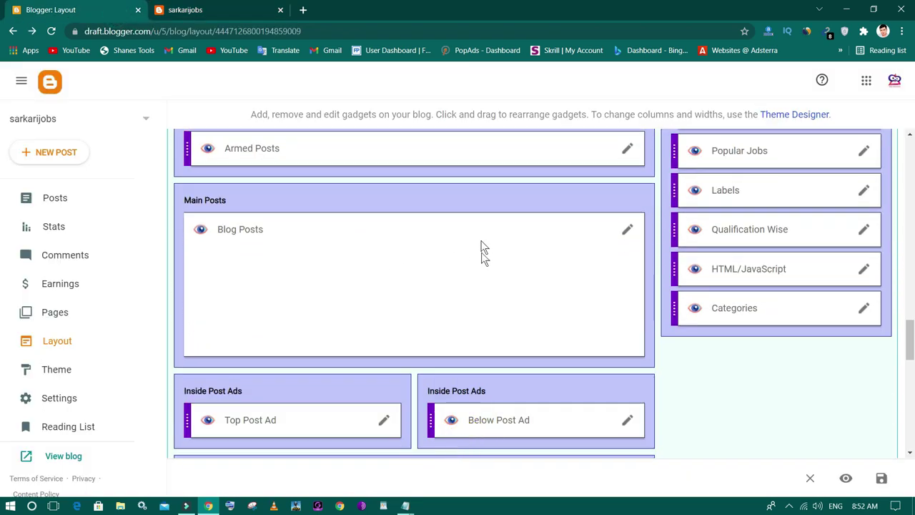
scroll(481, 250, down, 2)
scroll(510, 267, down, 1)
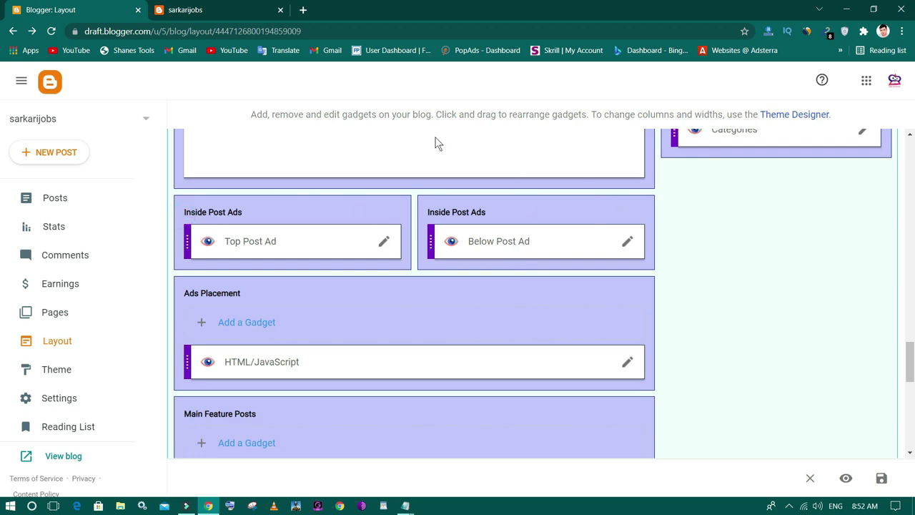
click(187, 10)
scroll(541, 243, down, 2)
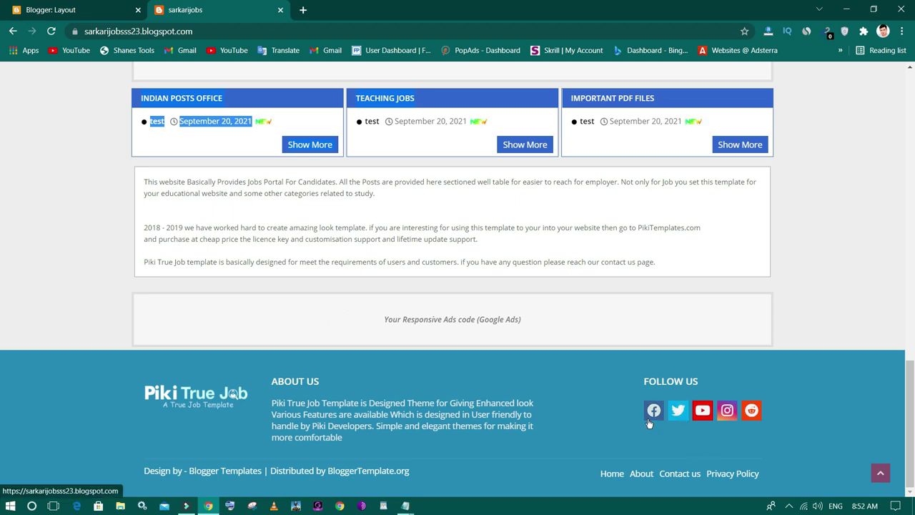
click(587, 476)
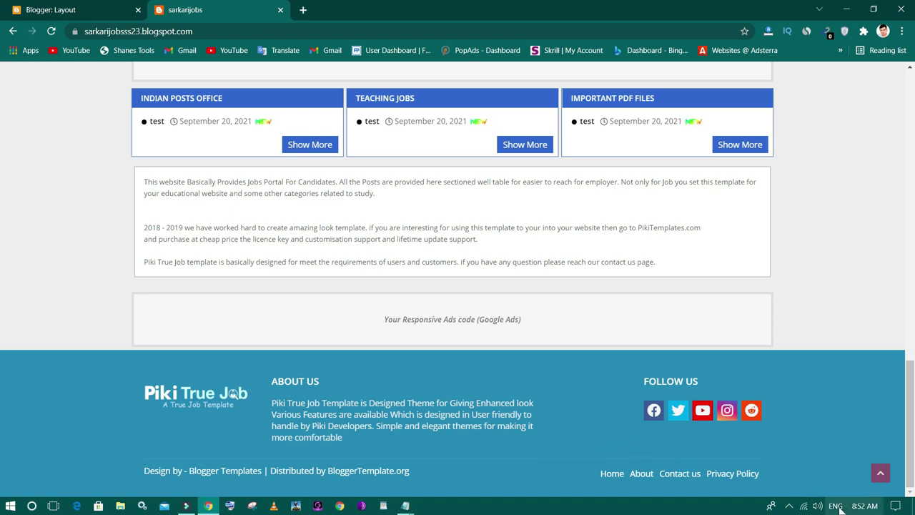
click(787, 502)
click(786, 502)
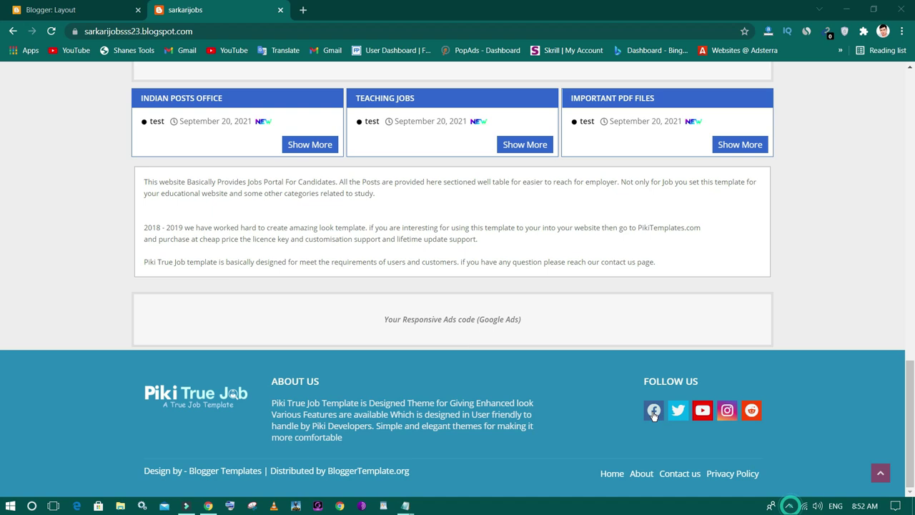
drag(269, 386, 364, 436)
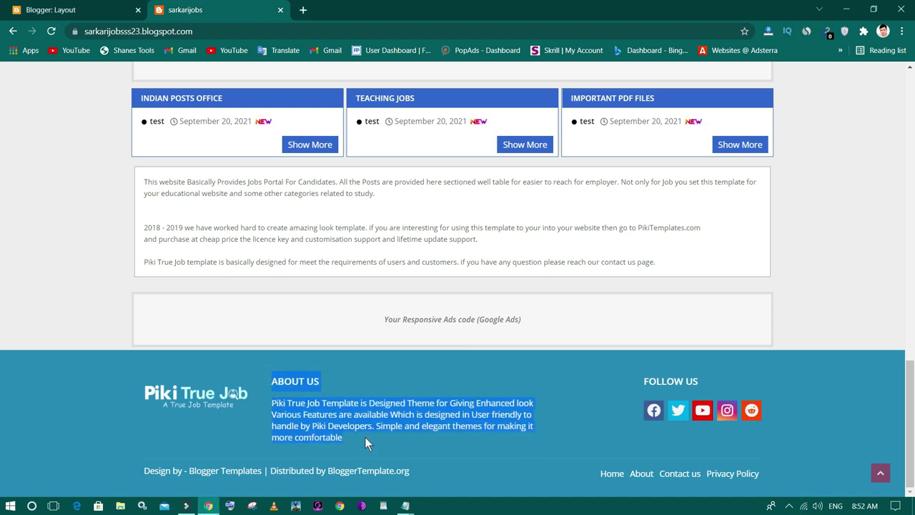
click(410, 505)
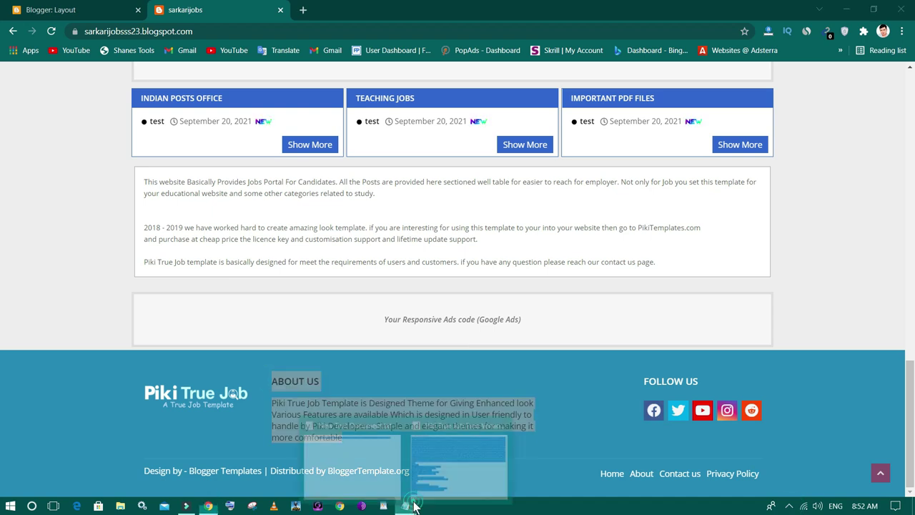
click(375, 376)
click(15, 7)
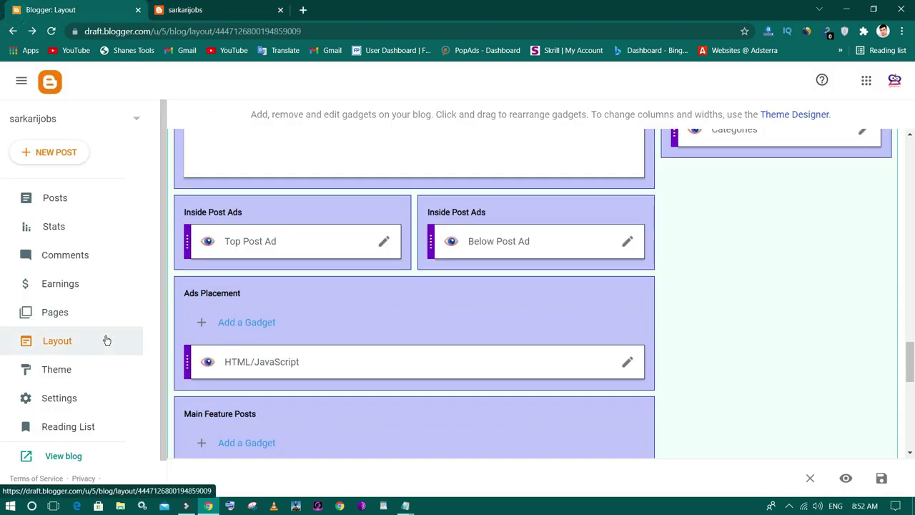
scroll(342, 435, down, 8)
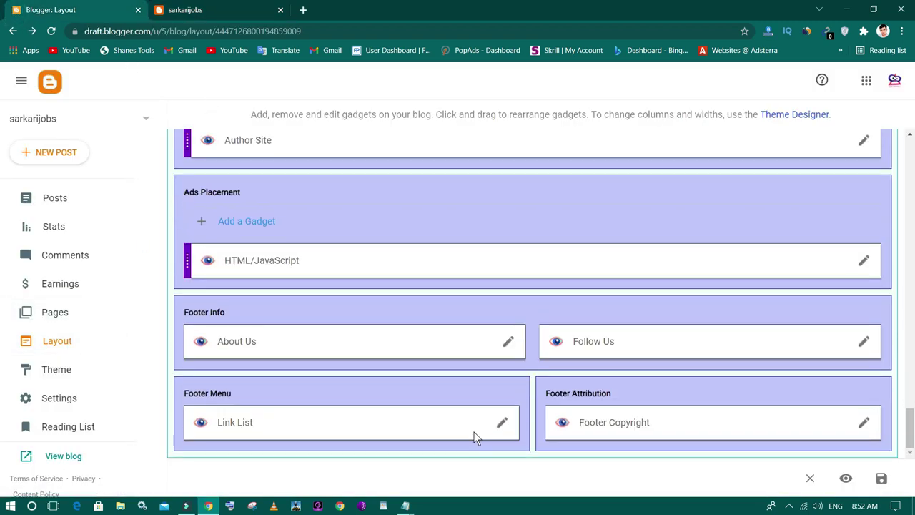
click(509, 342)
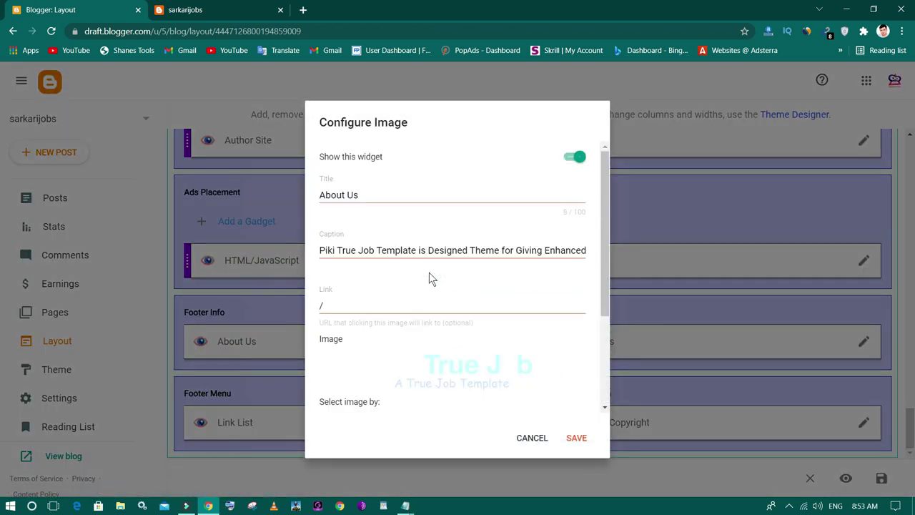
click(423, 253)
key(ctrl+a)
key(BackSpace)
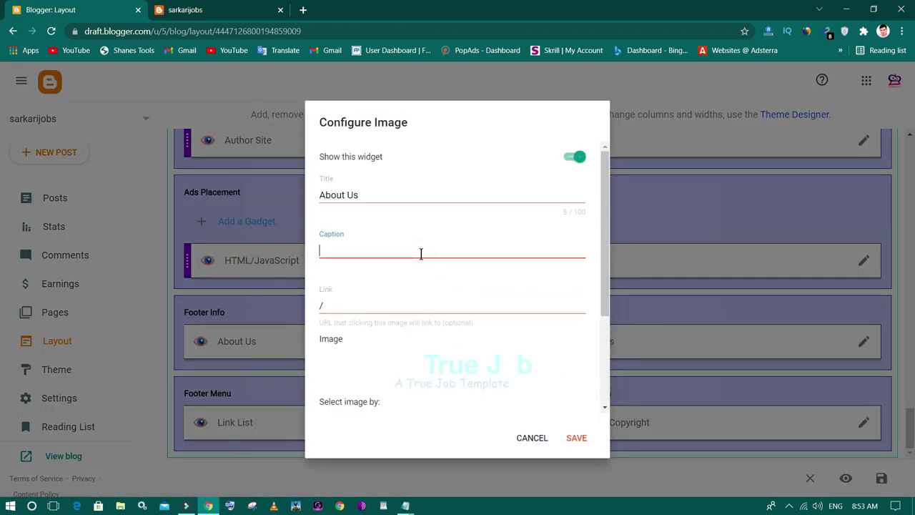
scroll(377, 263, down, 2)
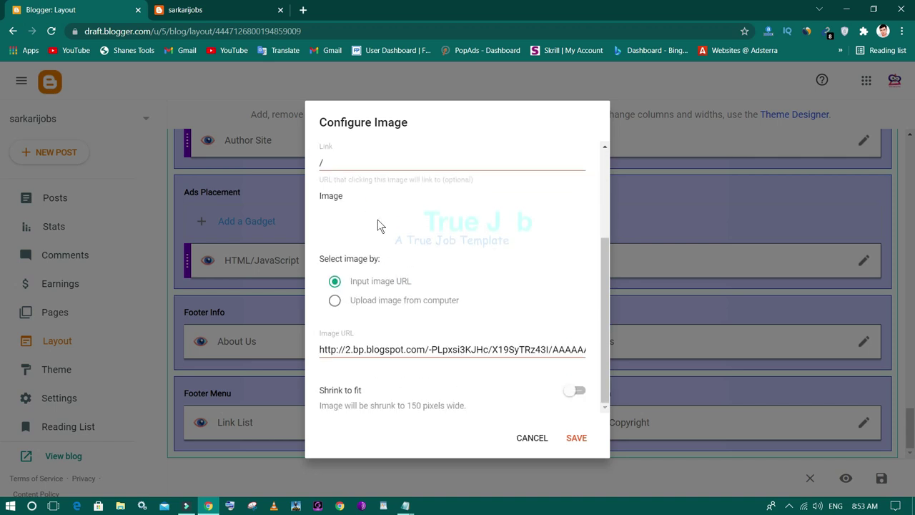
click(425, 346)
key(ctrl+a)
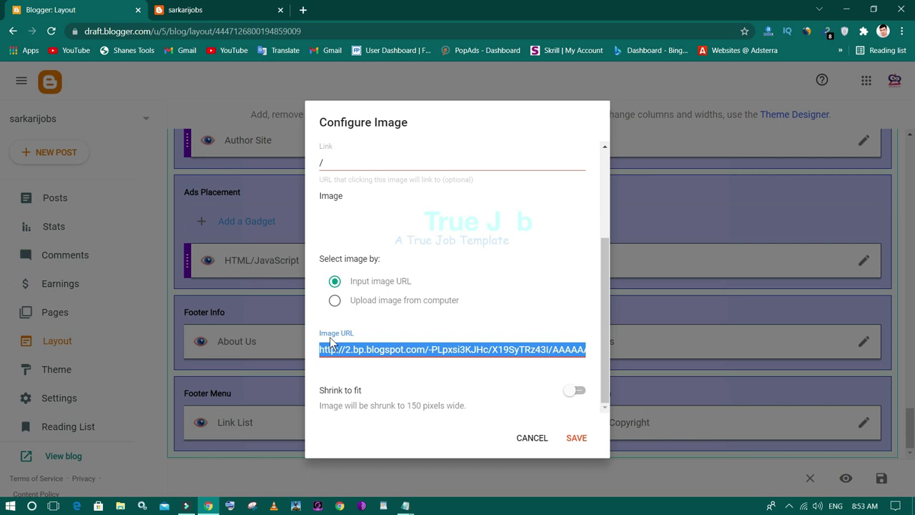
click(334, 300)
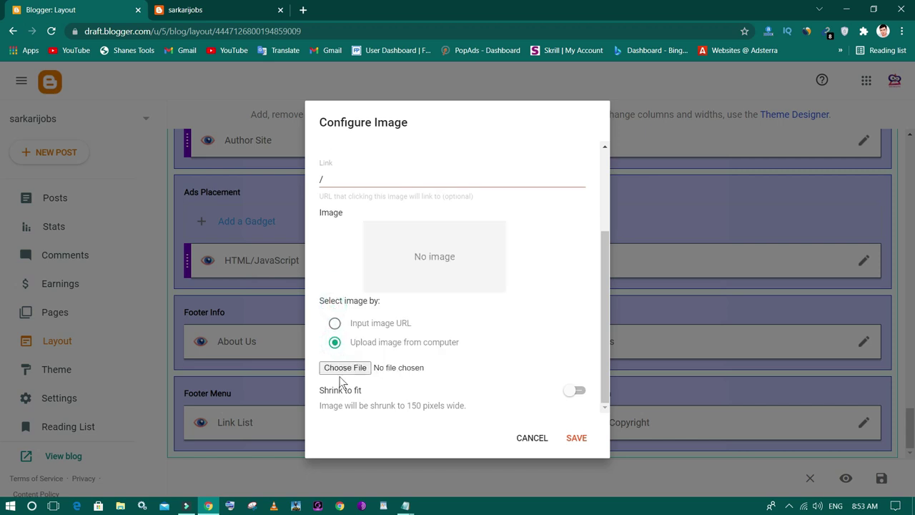
click(213, 11)
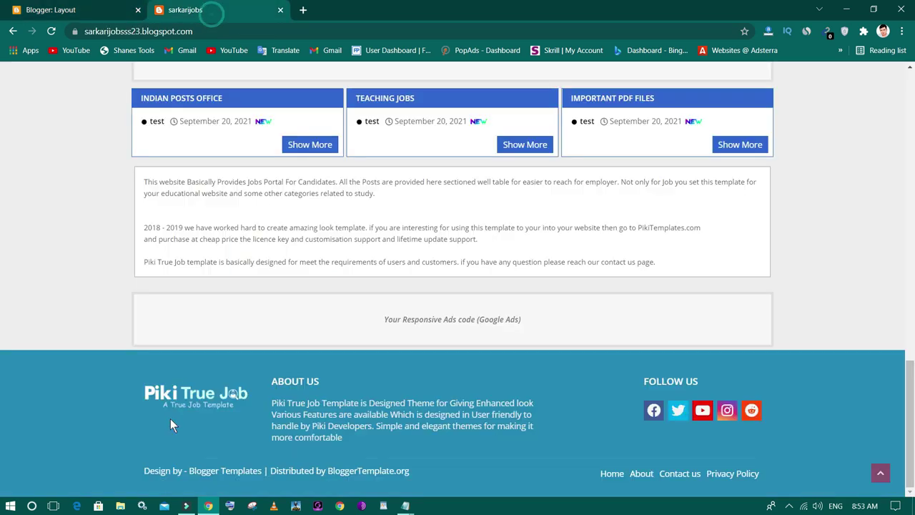
click(43, 10)
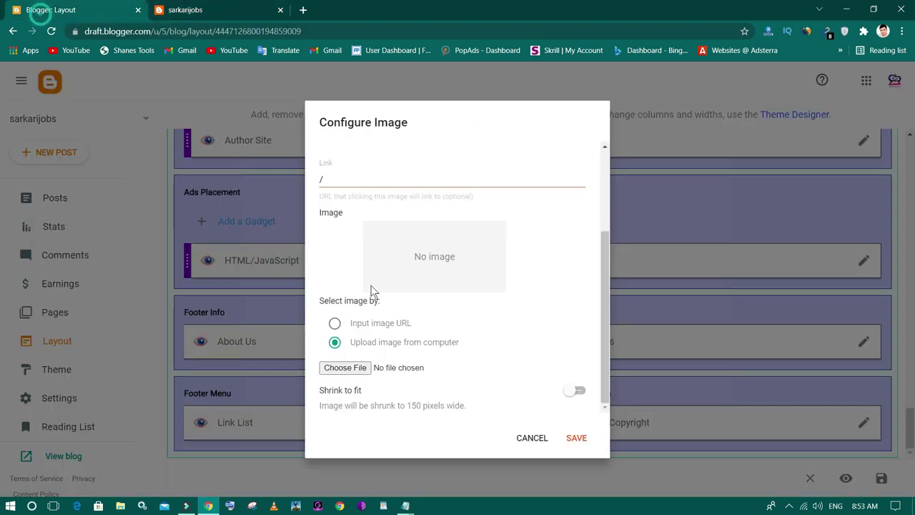
click(532, 437)
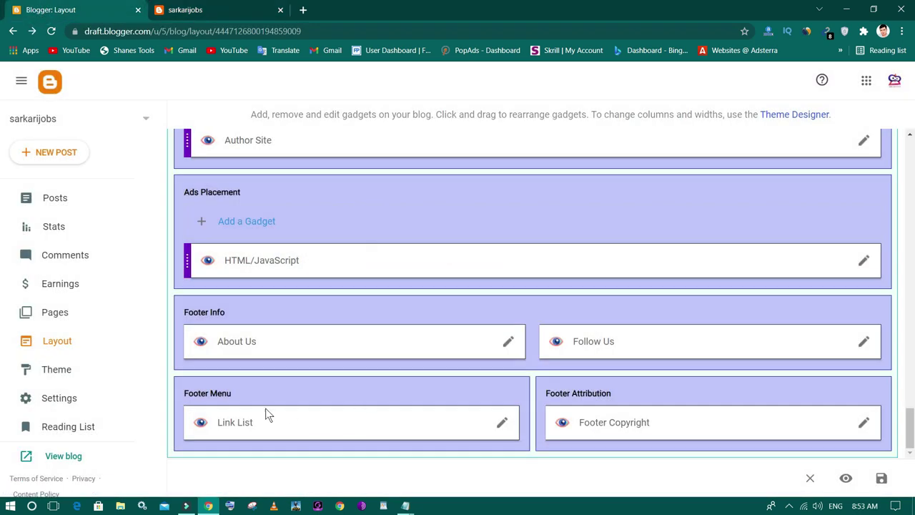
click(501, 424)
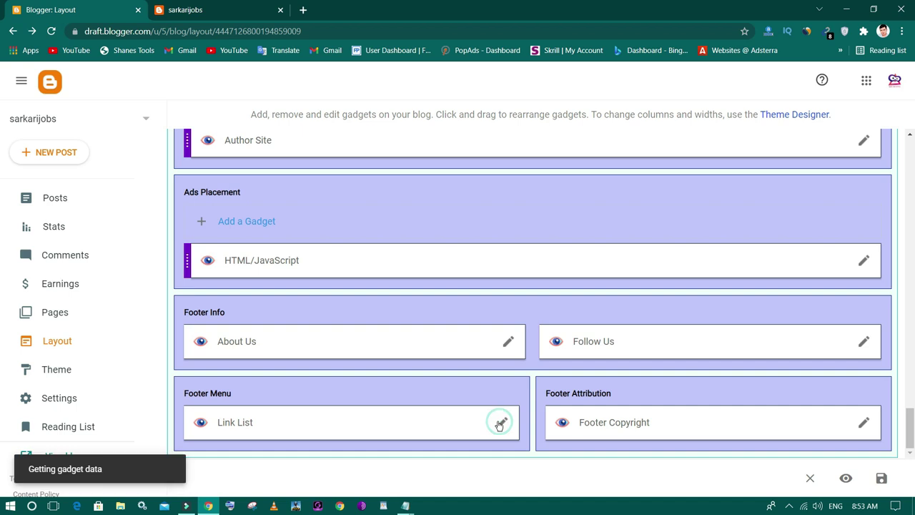
scroll(427, 284, down, 2)
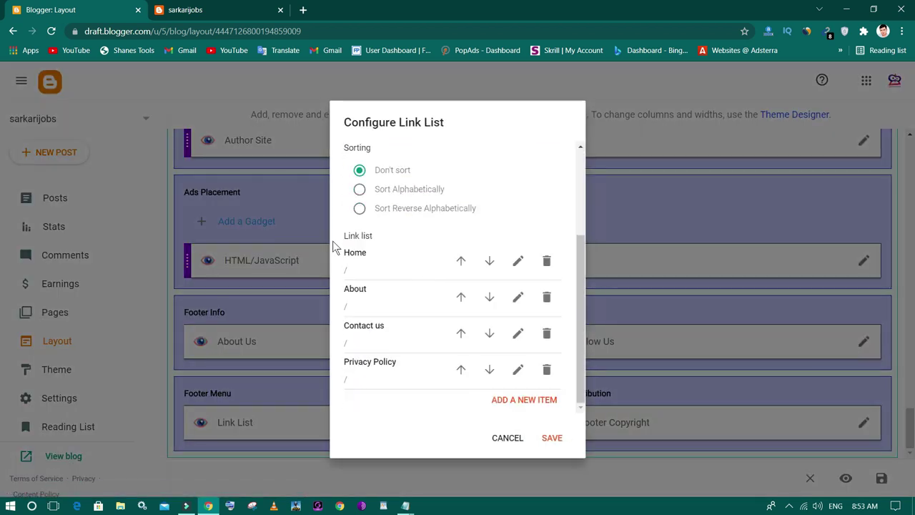
click(521, 368)
double_click(402, 320)
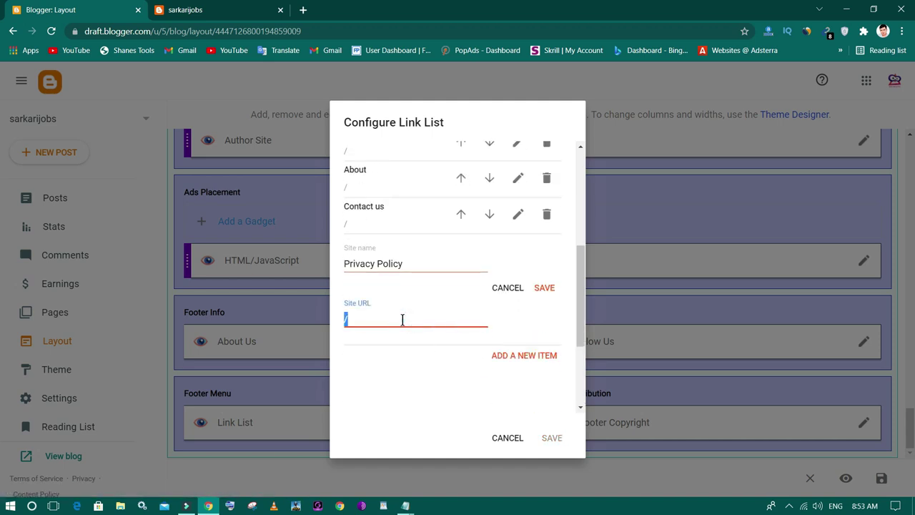
click(525, 437)
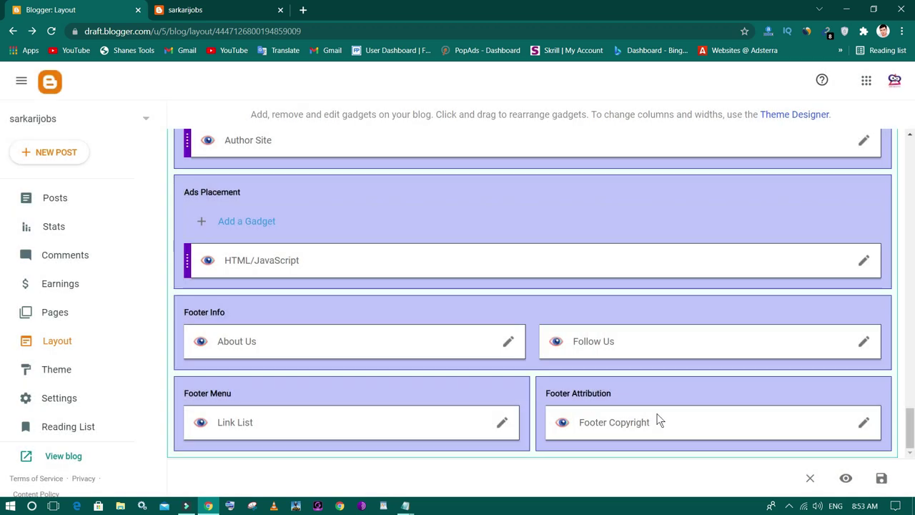
- Delete the "Distributed by" BloggerTemplate.org credit code from the end of the Footer Copyright gadget's content and save the gadget
click(864, 418)
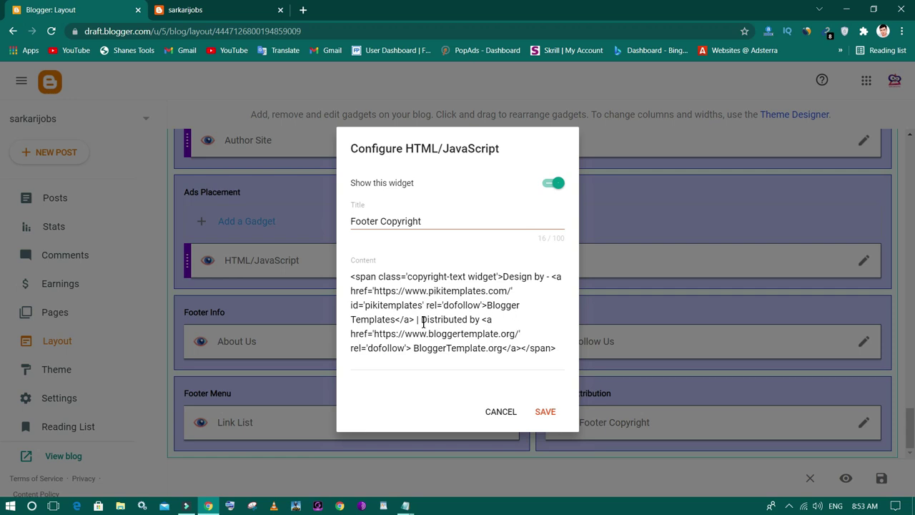
drag(420, 320, 559, 358)
key(BackSpace)
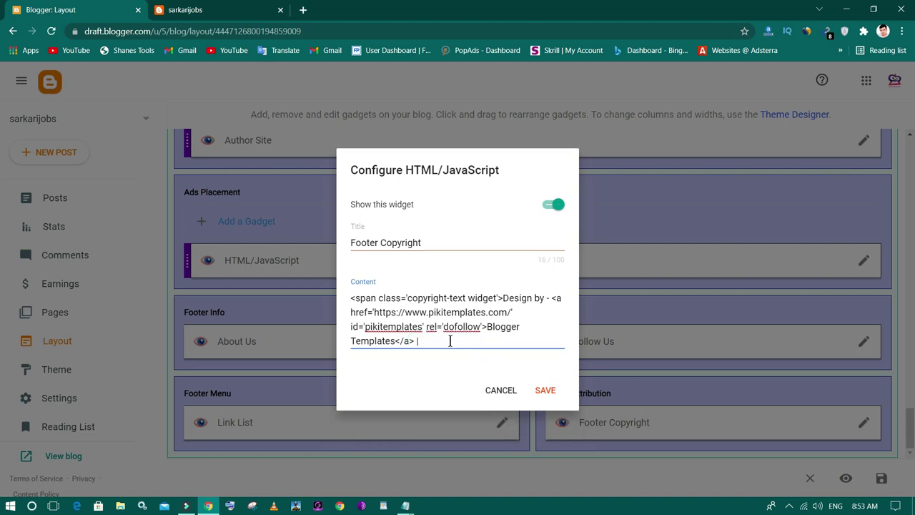
drag(450, 341, 289, 275)
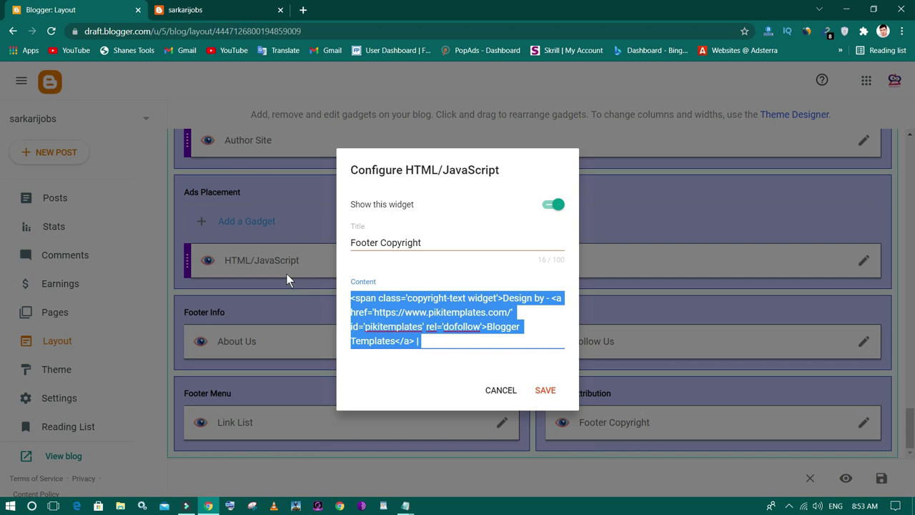
click(445, 343)
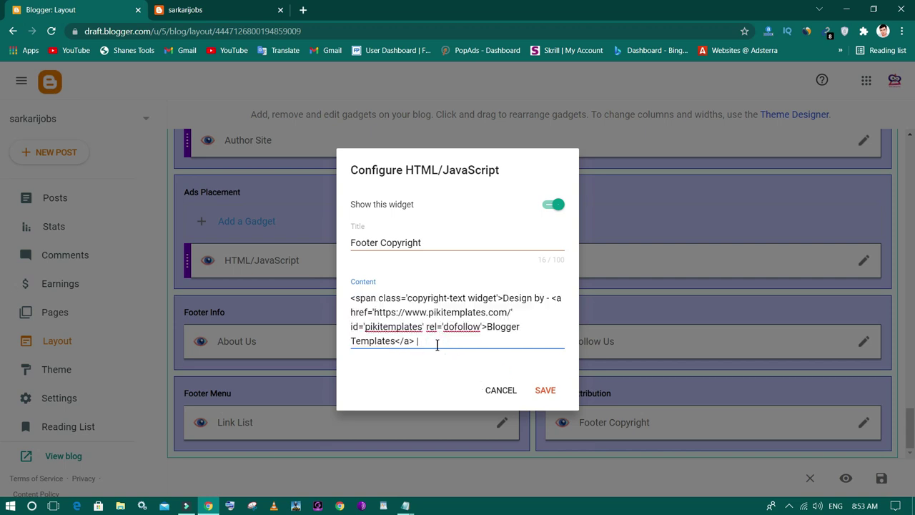
click(537, 390)
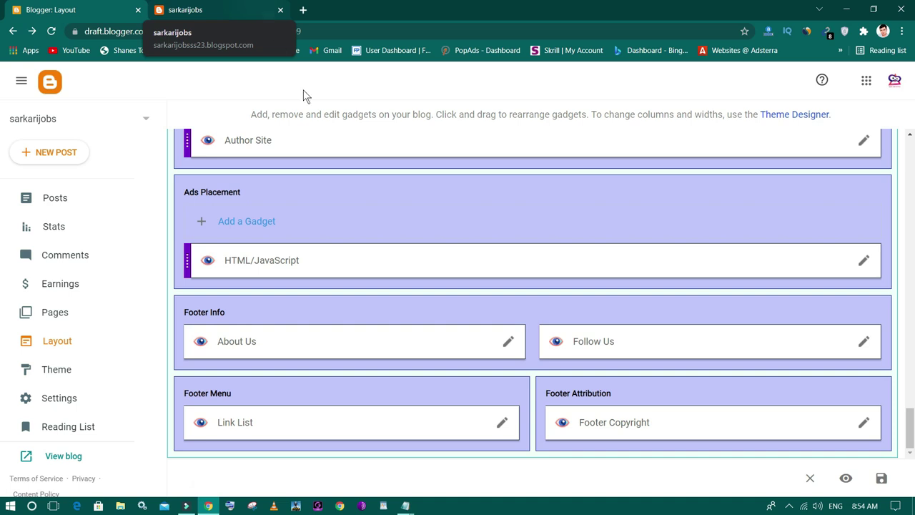
- Remove the Author Site gadget with the site description text from the Footer Author section
scroll(326, 241, up, 2)
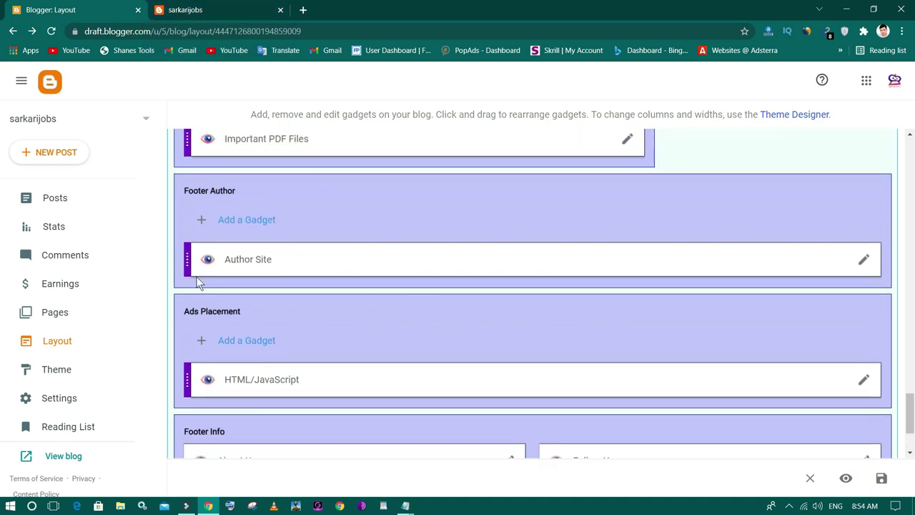
click(863, 262)
scroll(393, 277, down, 2)
scroll(392, 276, up, 1)
drag(348, 233, 468, 449)
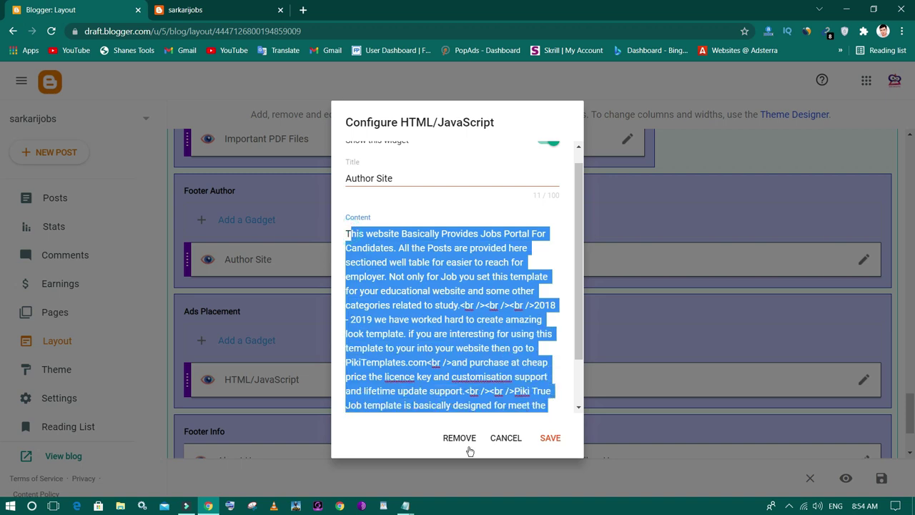
click(459, 437)
click(536, 314)
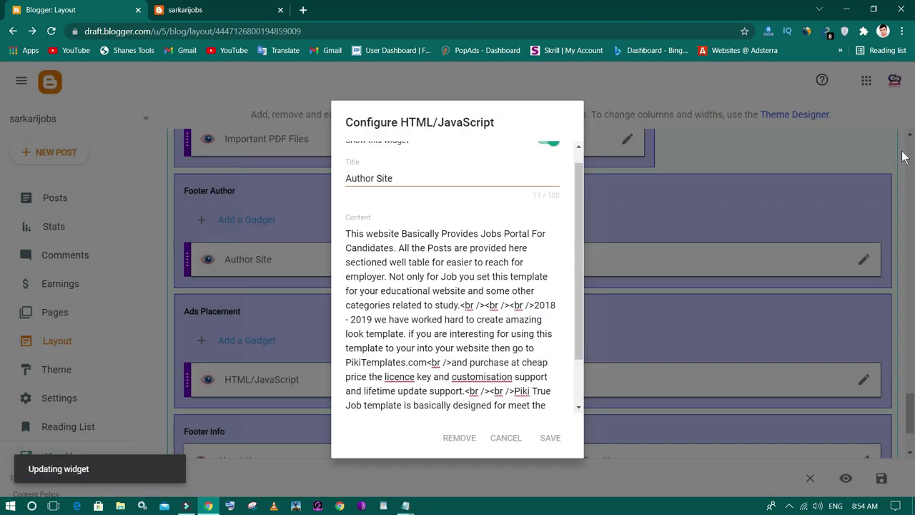